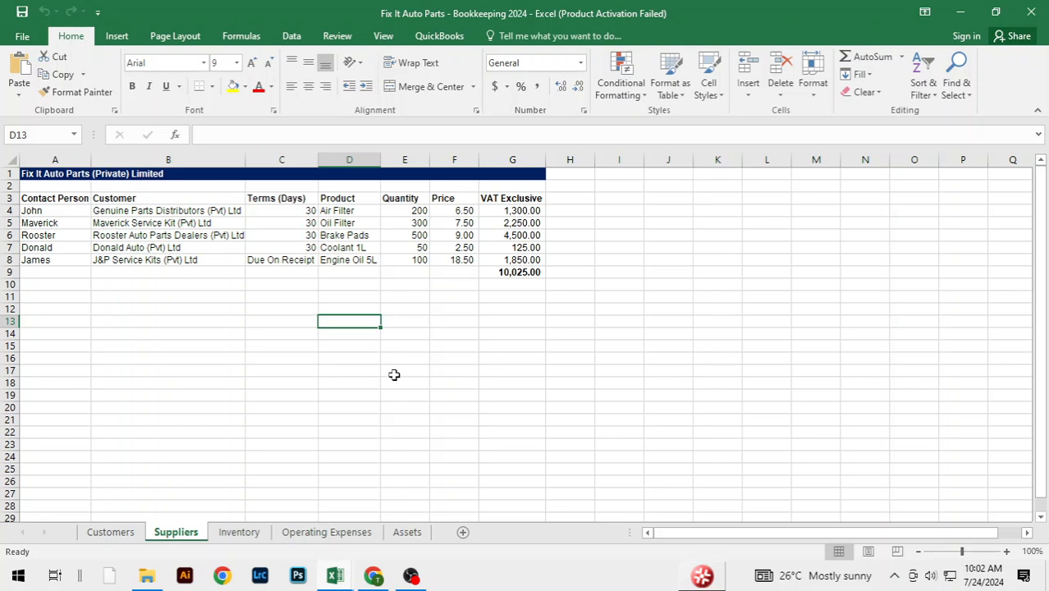
left_click(393, 373)
left_click(339, 318)
left_click(259, 430)
left_click(370, 374)
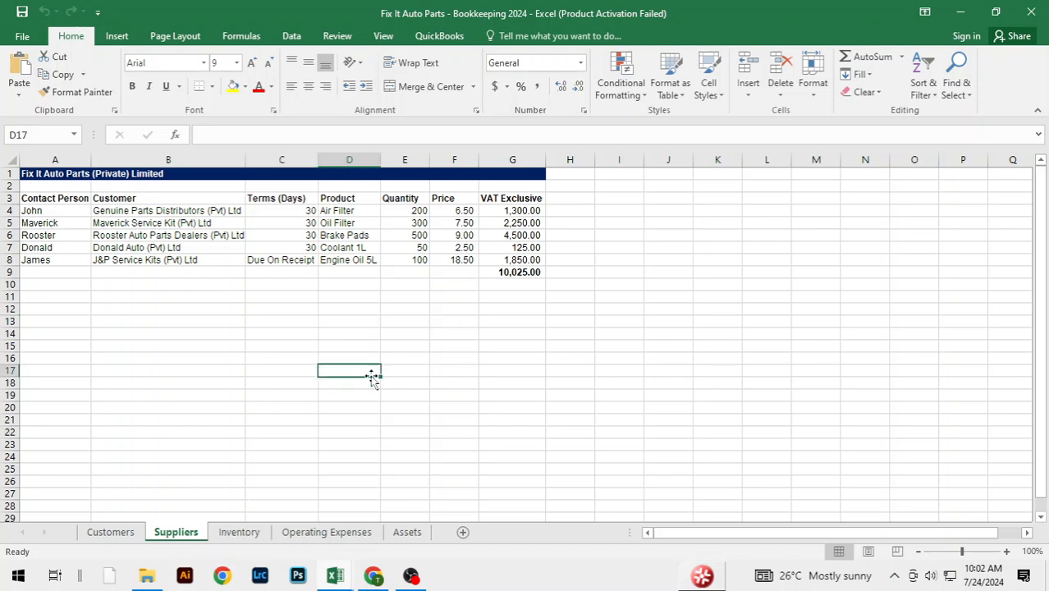
- Insert a new column A before Contact Person on the Suppliers sheet and give it the bold header "Date" in A3
left_click(70, 210)
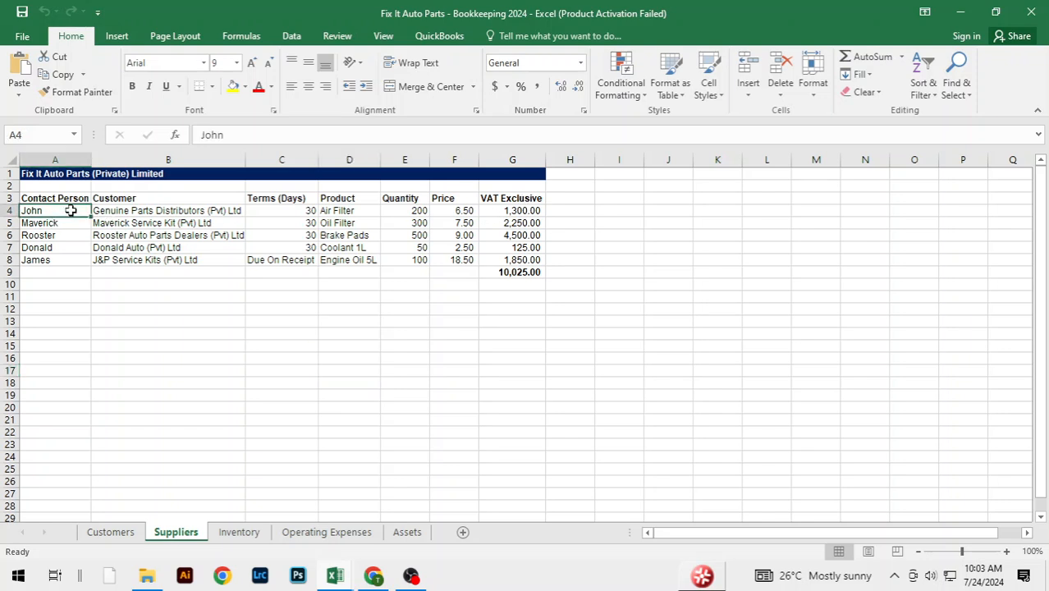
key("alt+h")
key("i")
key("c")
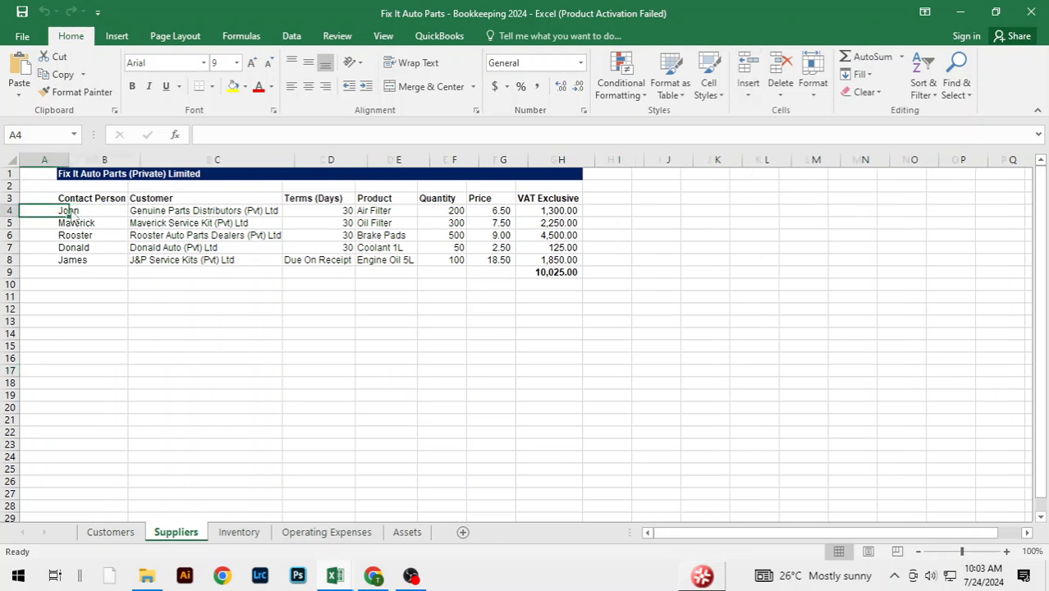
left_click(41, 197)
type("Date")
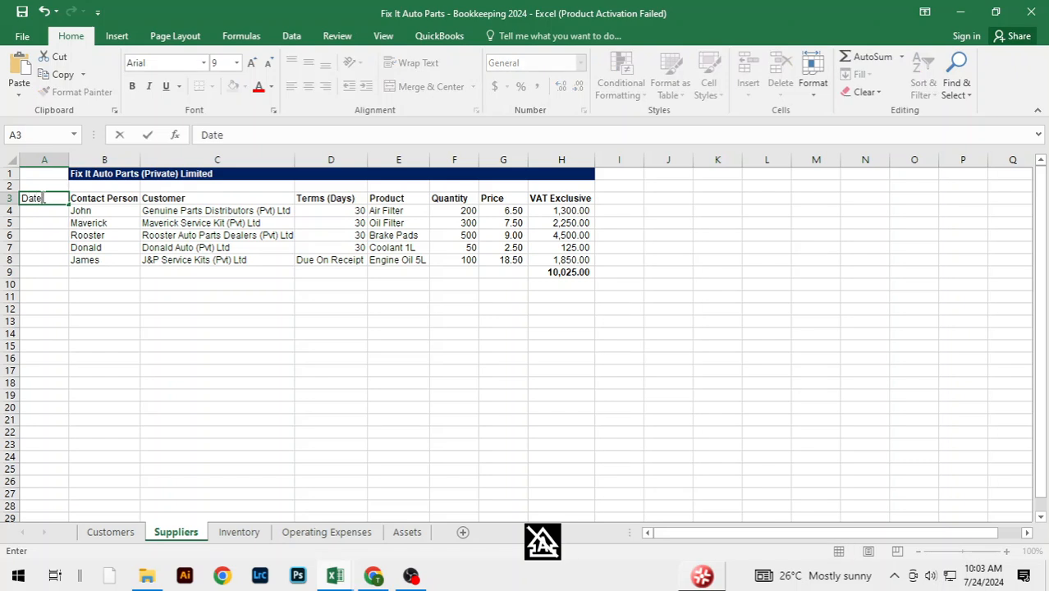
key("Return")
left_click(41, 197)
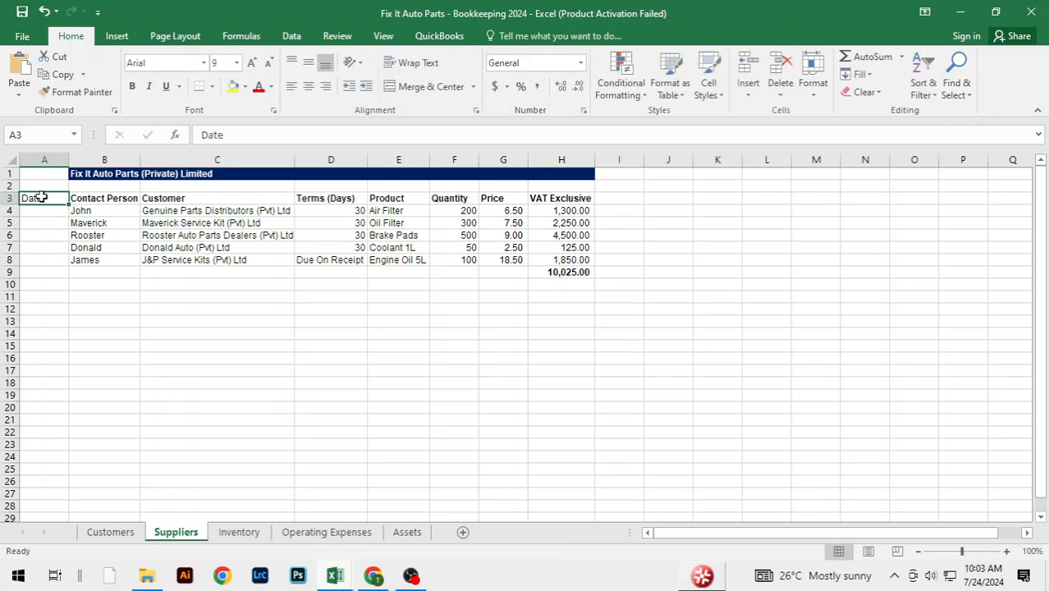
key("ctrl+b")
- Move the company title from B1 to A1 by copying it with its formatting and clearing the text in B1
left_click(104, 173)
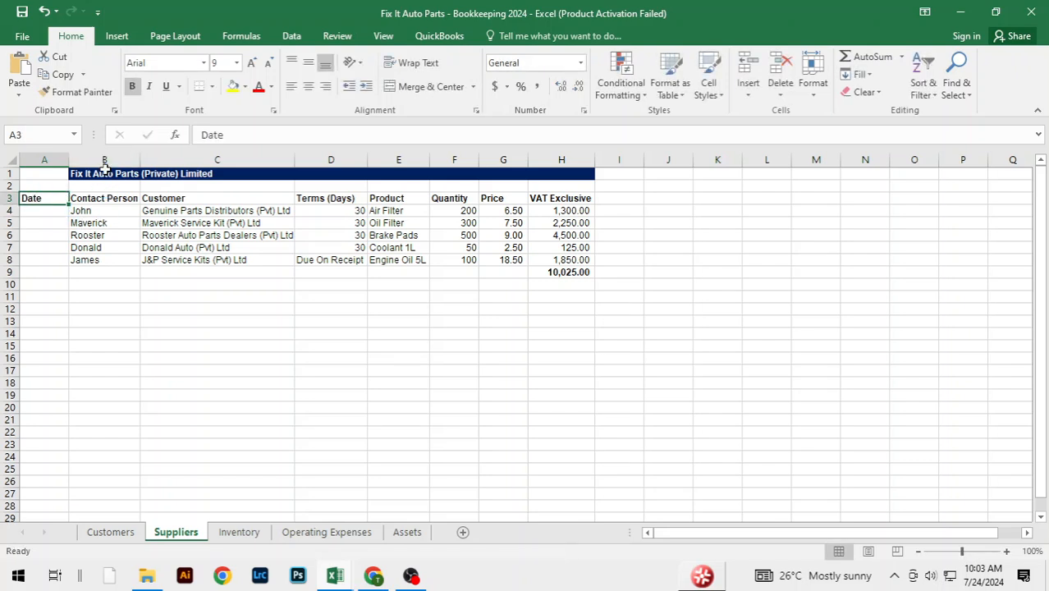
key("ctrl+c")
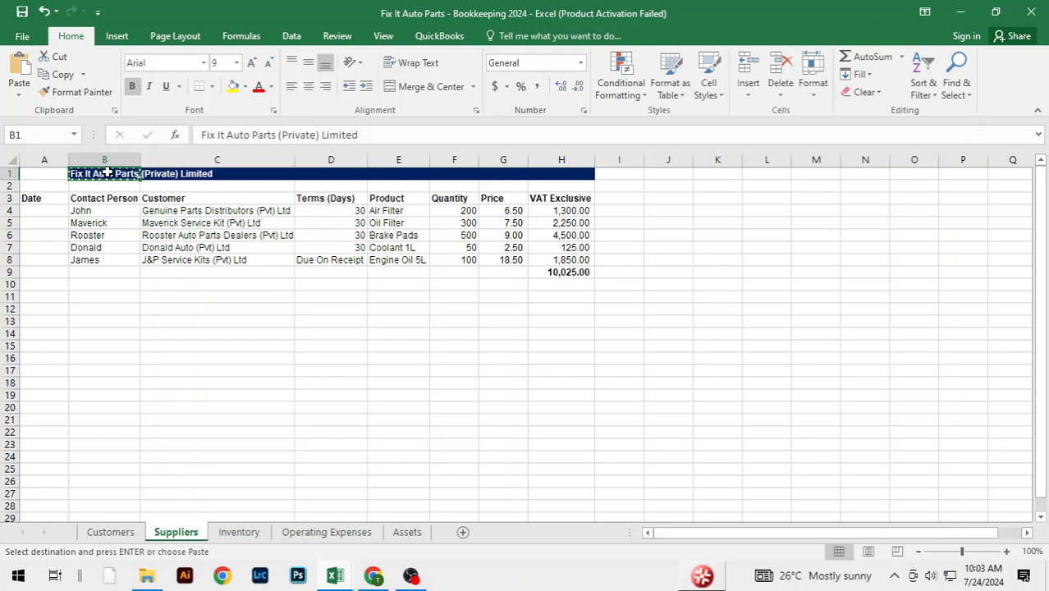
key("Left")
key("ctrl+v")
left_click(105, 185)
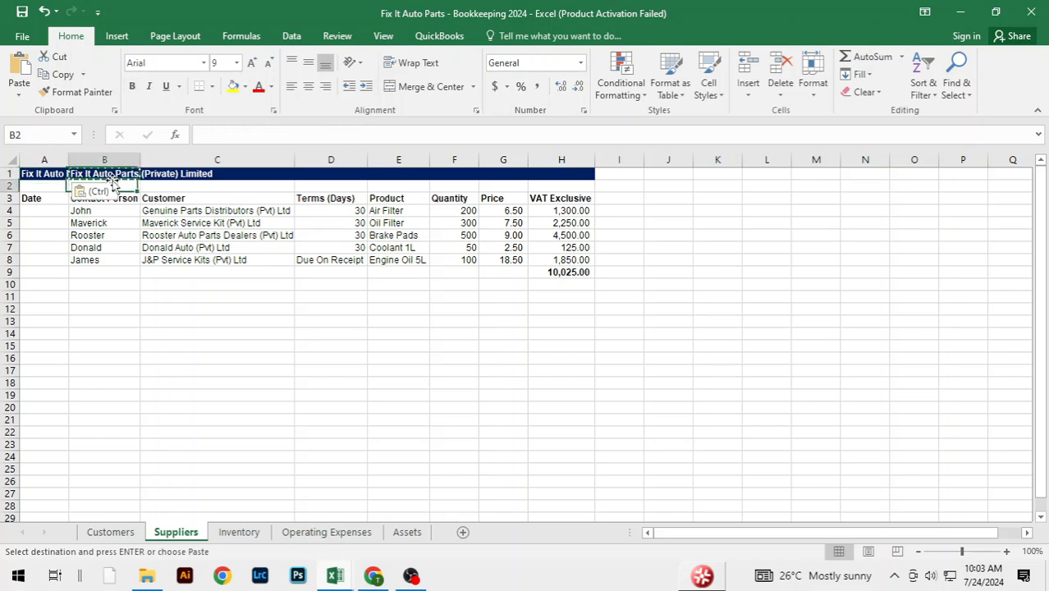
key("Escape")
left_click(105, 173)
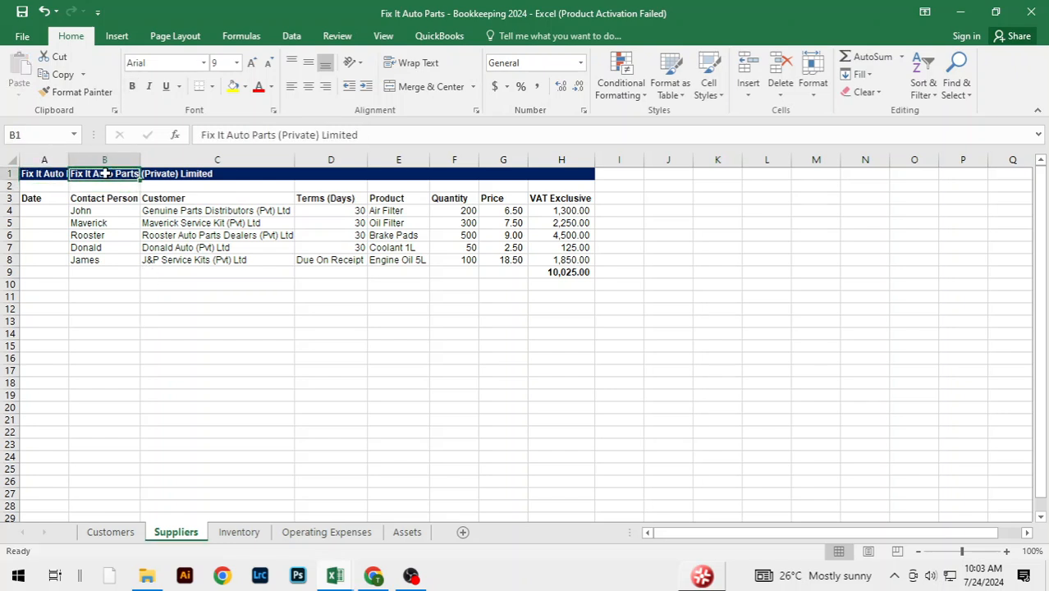
key("Delete")
left_click(142, 343)
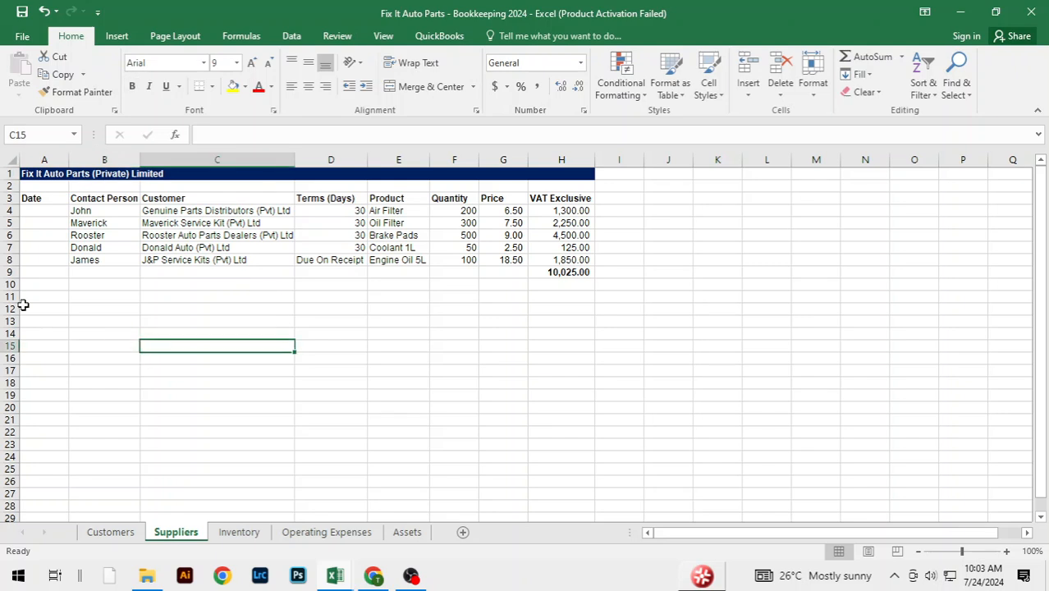
- Enter the dates 01 July 2024 in A4 and 05 July 2024 in A5
left_click(41, 213)
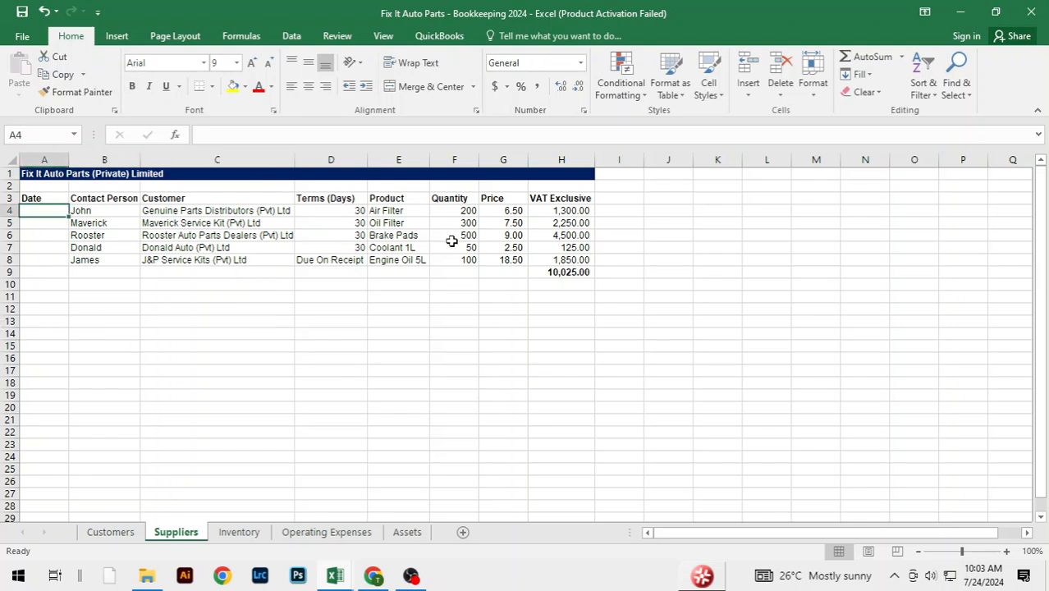
type("01")
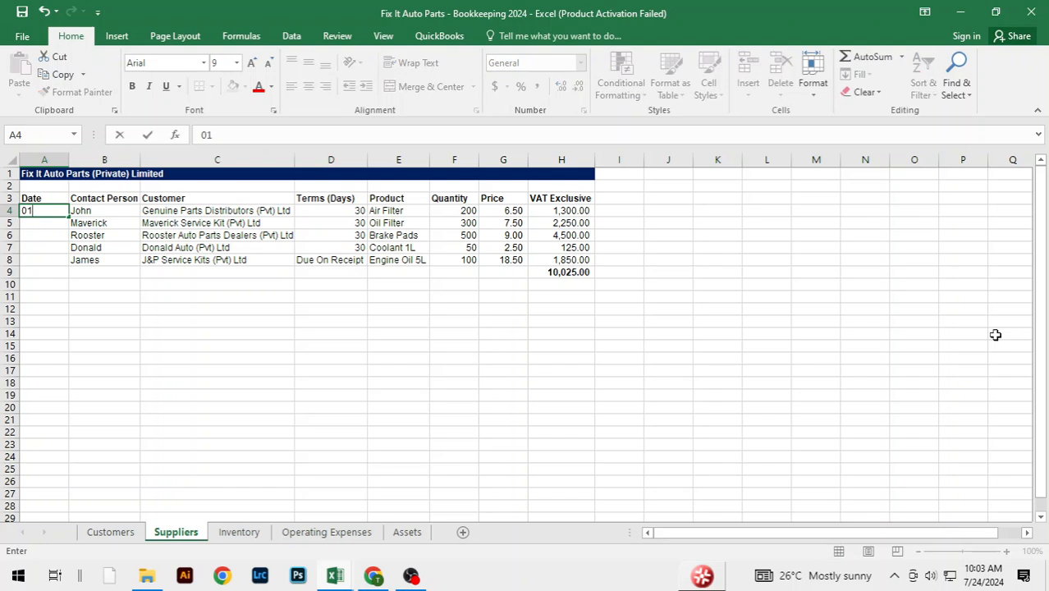
type(" July")
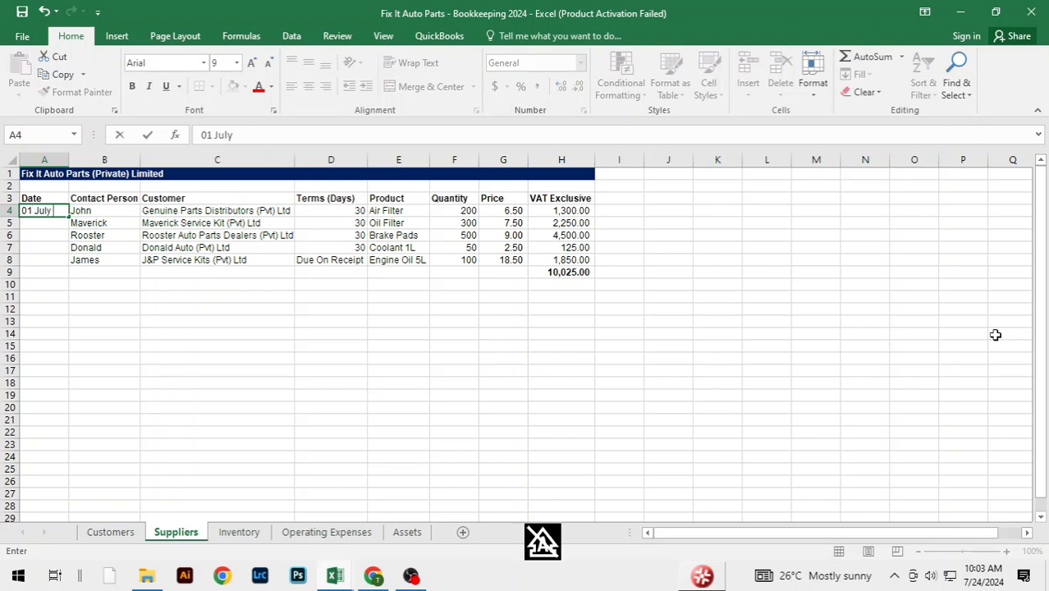
type(" 2")
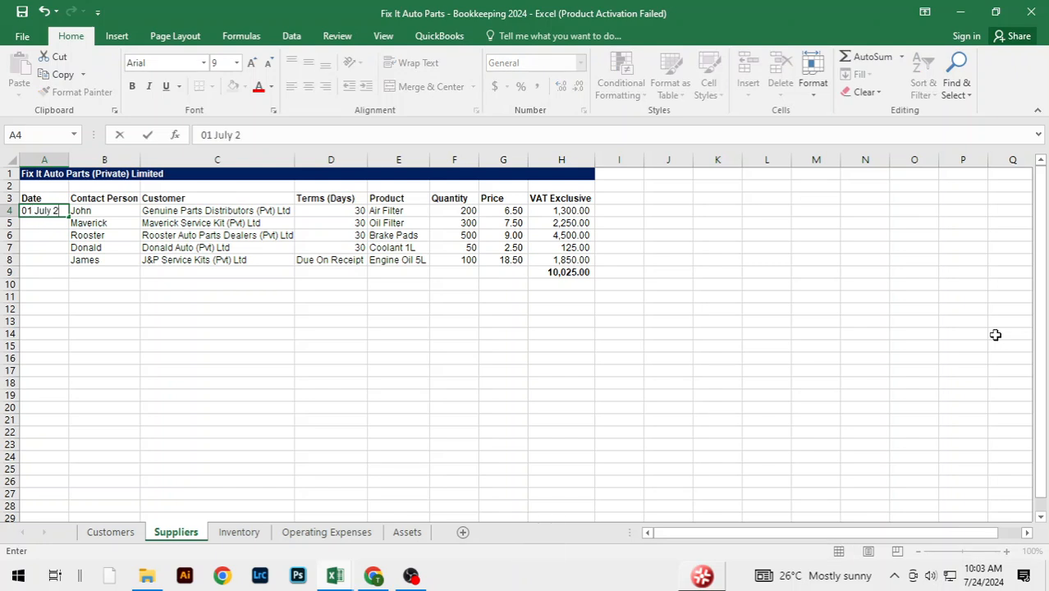
type("024")
key("Return")
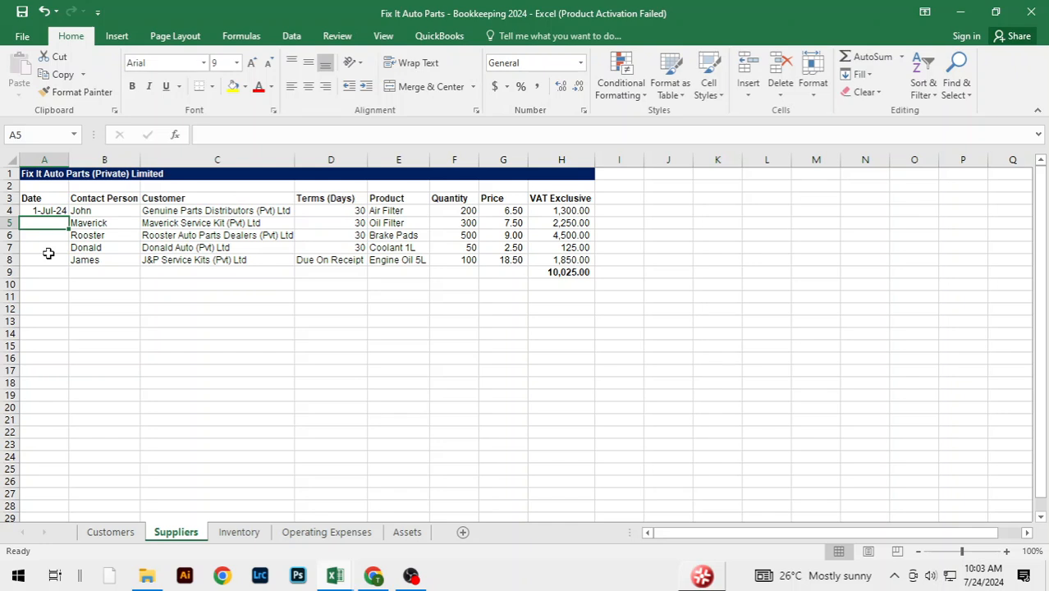
type("05 July")
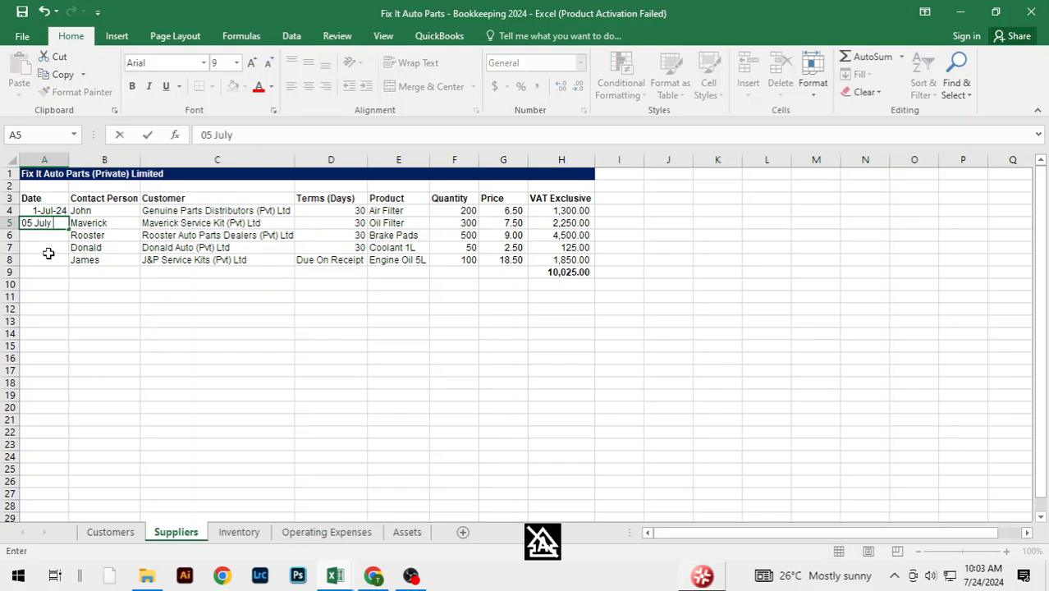
type(" 2024")
key("Return")
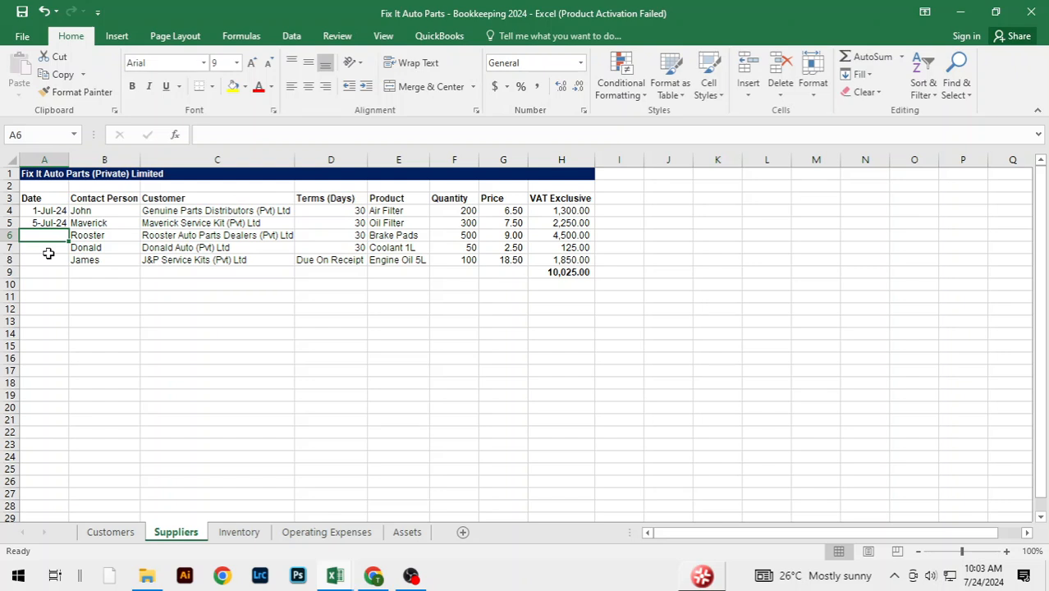
- Enter the dates 10 July 2024 in A6 and 15 July 2024 in A7
type("1")
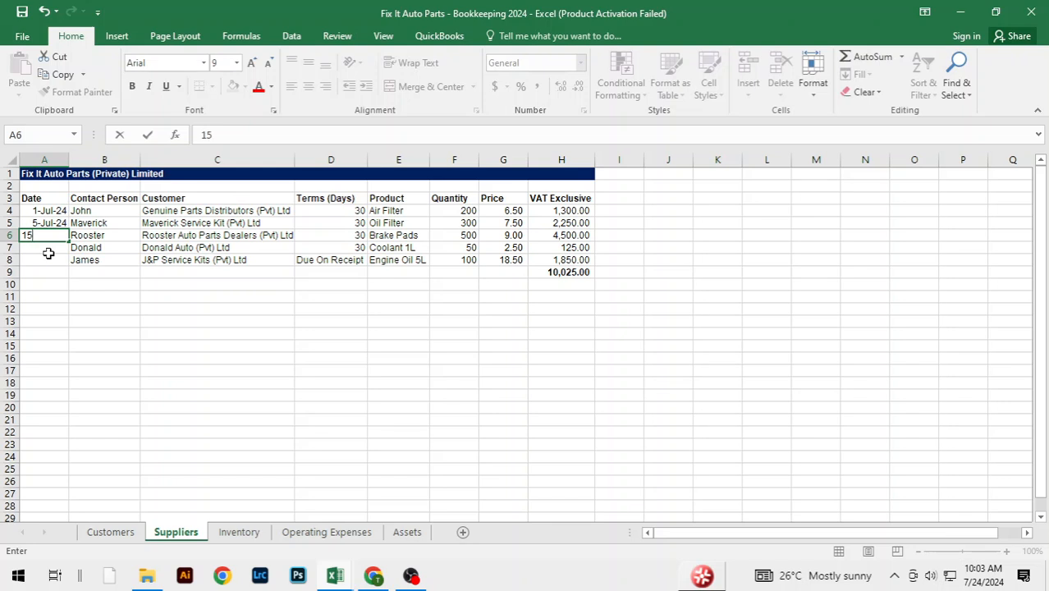
type("0 July")
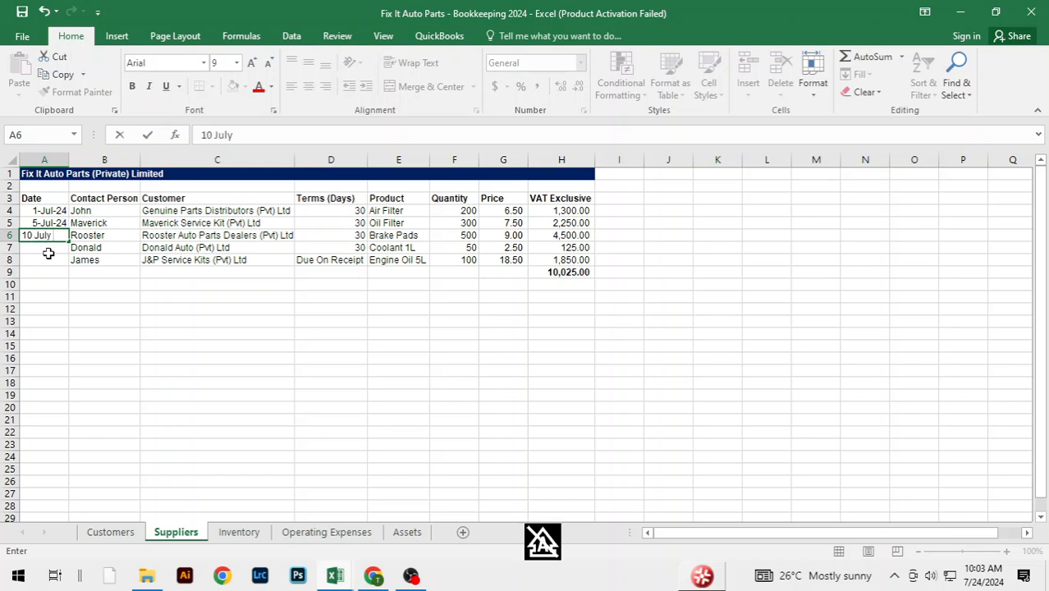
type(" 2024")
key("Return")
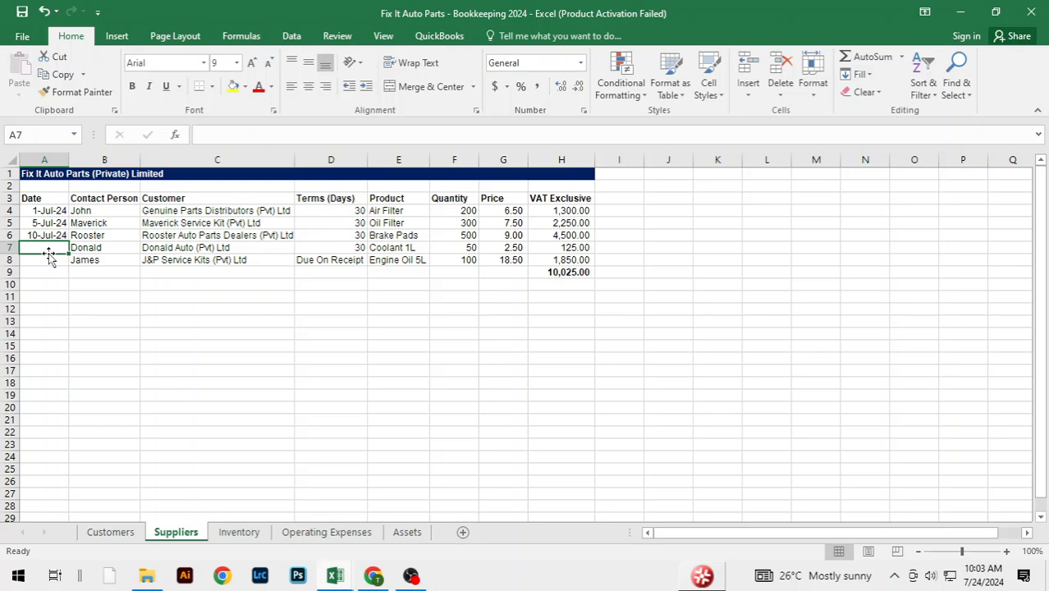
type("15")
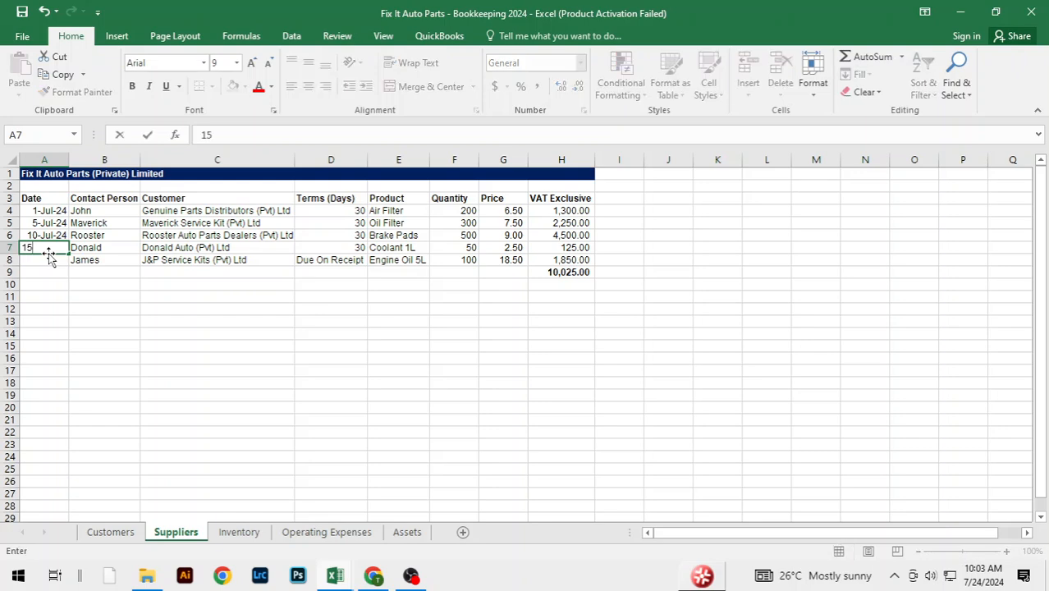
type(" July 2")
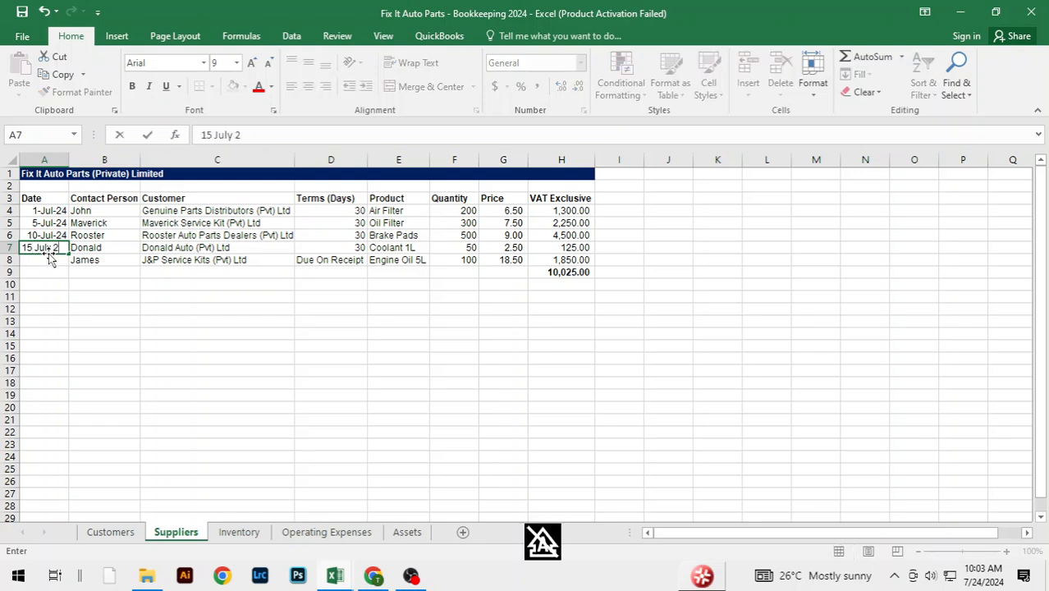
type("024")
key("Return")
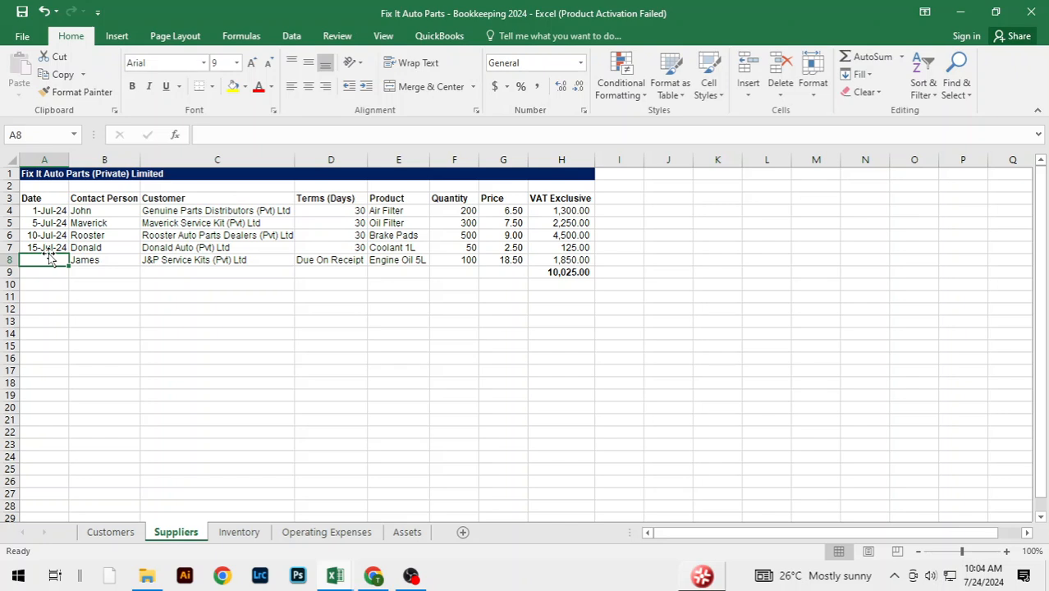
left_click(62, 207)
left_click(52, 235)
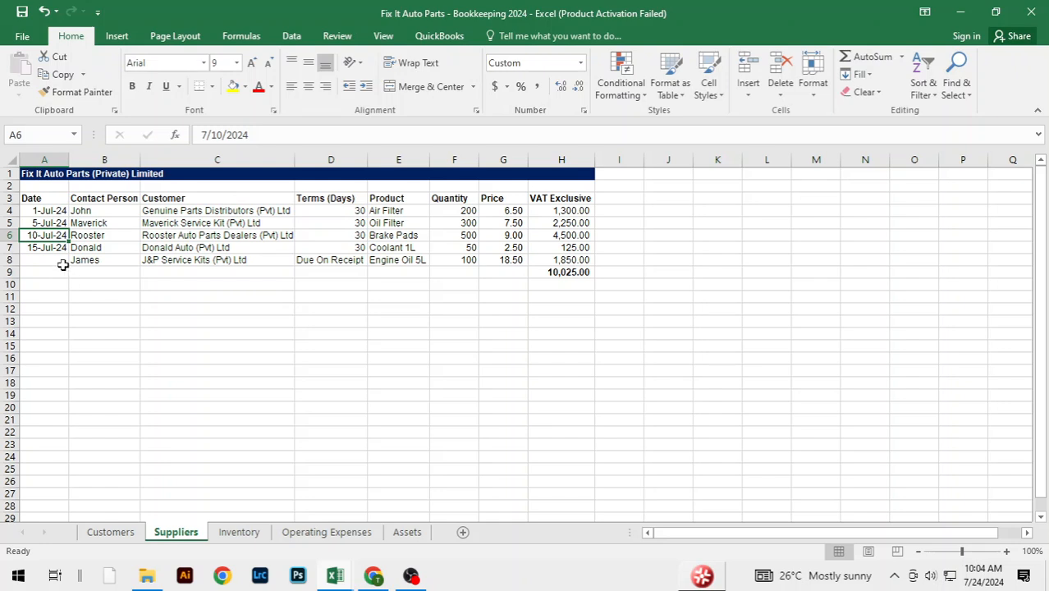
left_click(63, 264)
left_click(56, 210)
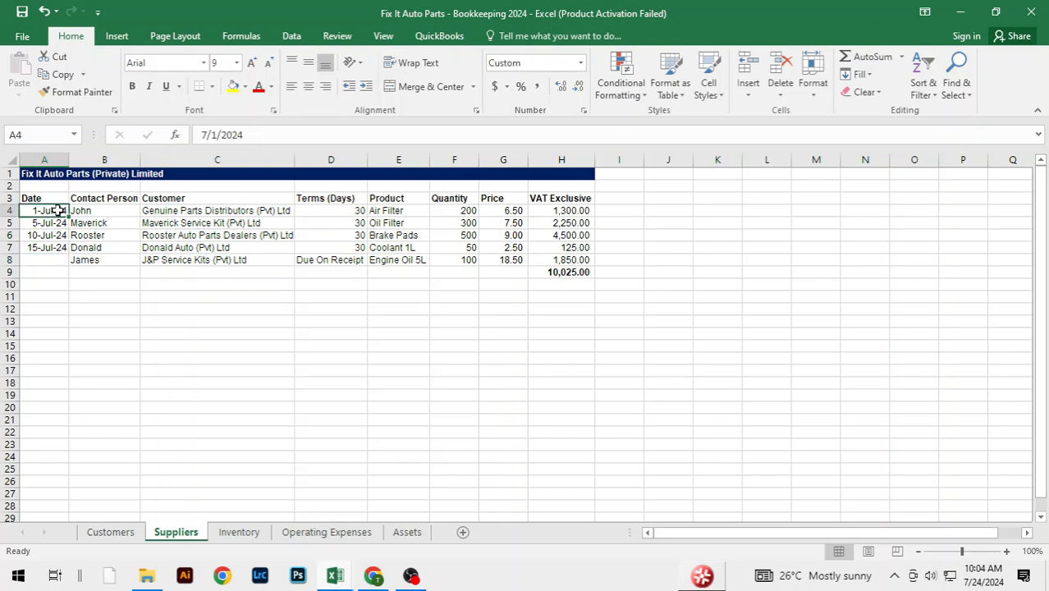
- Enter the date 20 July 2024 in A8 for the Engine Oil 5L row
left_click(40, 259)
type("20")
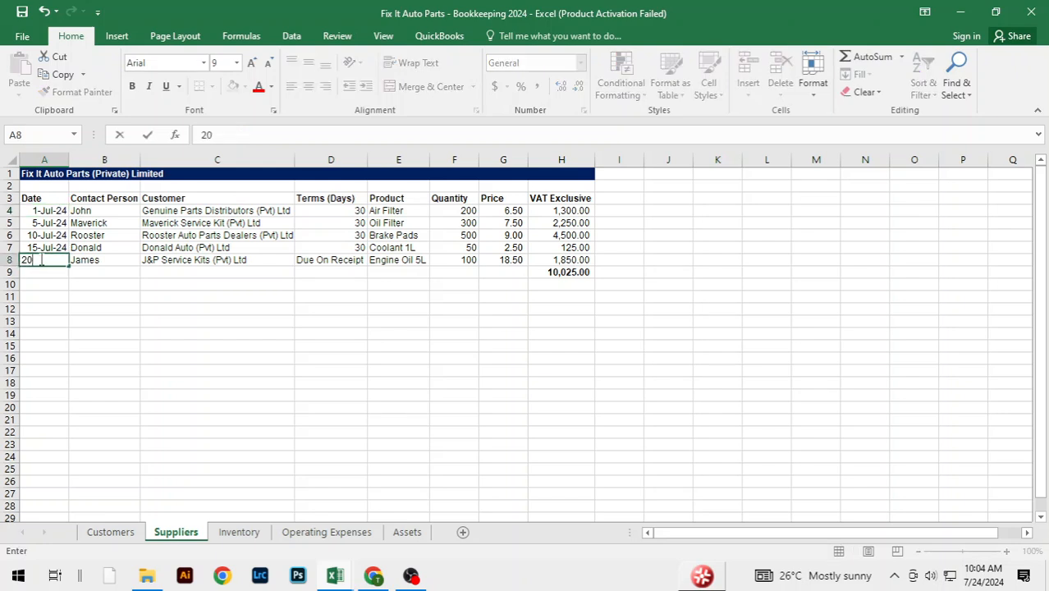
type(" July 20")
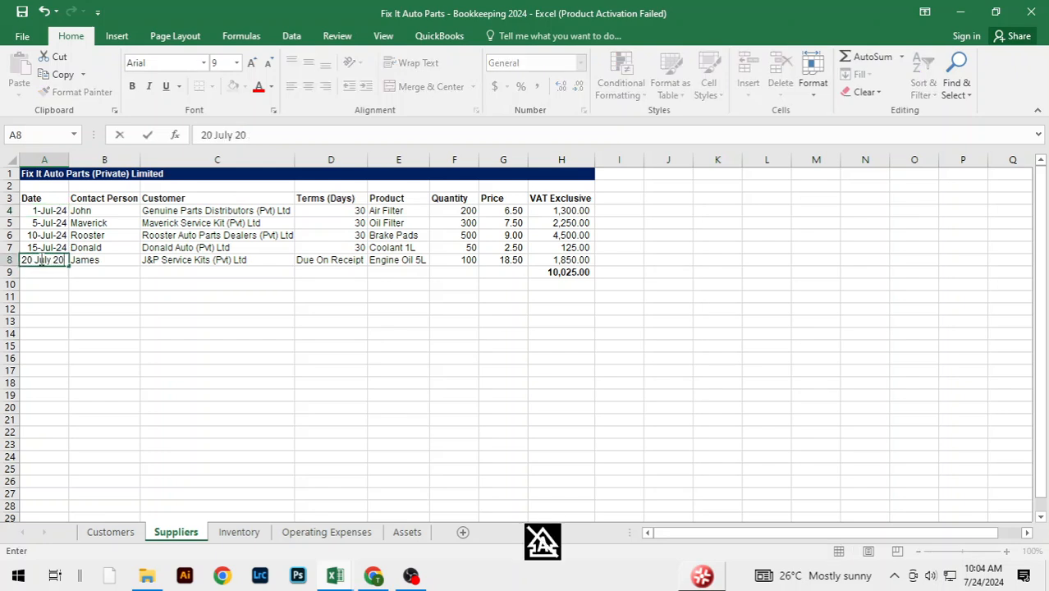
type("24")
key("Return")
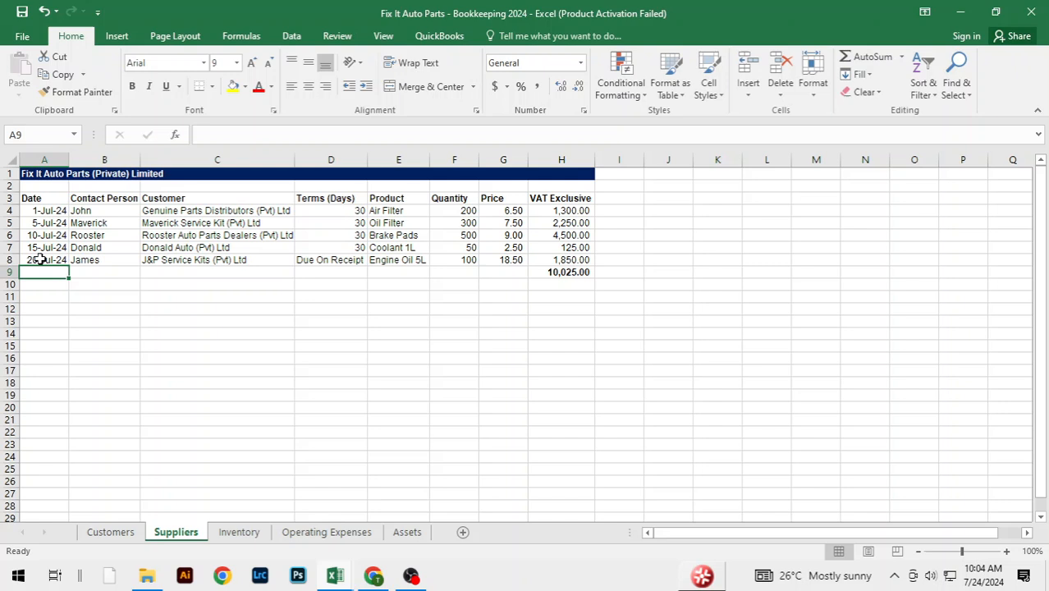
- Copy the supplier dates in A4:A8 and switch to the Customers sheet
left_click(156, 308)
left_click(37, 212)
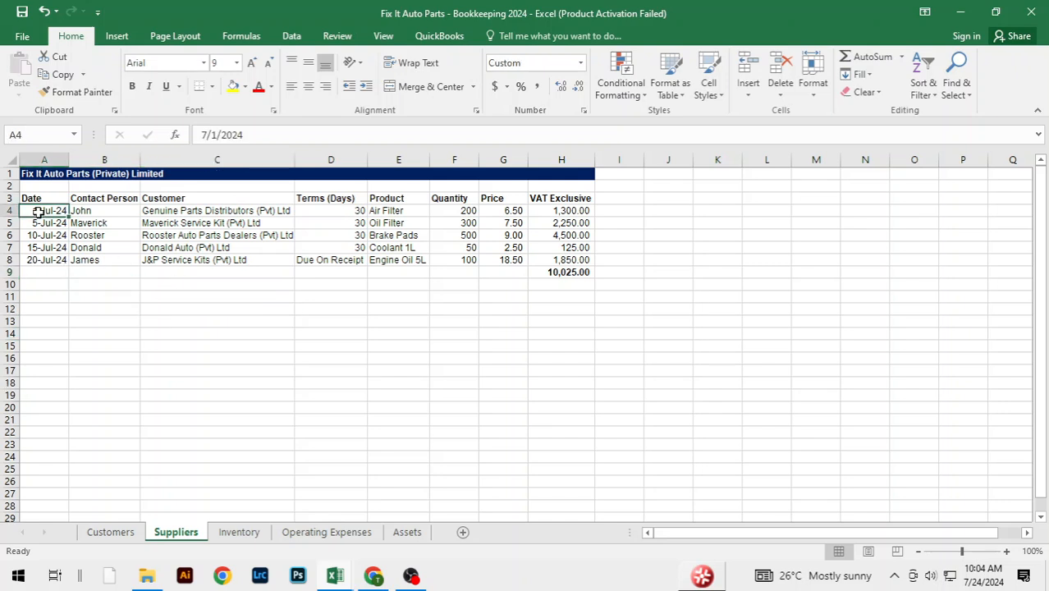
key("ctrl+shift+Down")
key("ctrl+c")
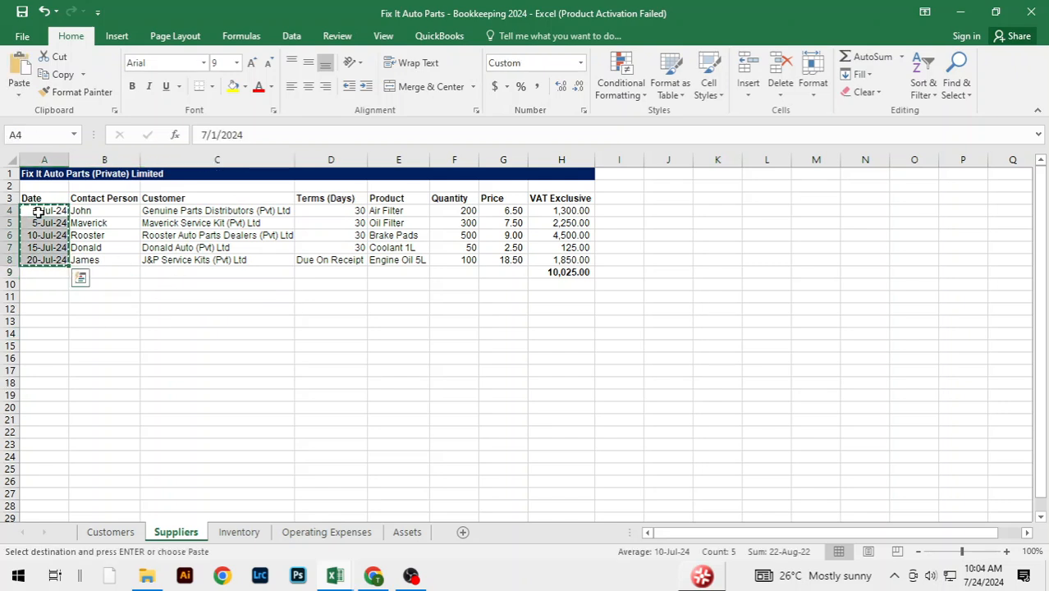
key("ctrl+Page_Up")
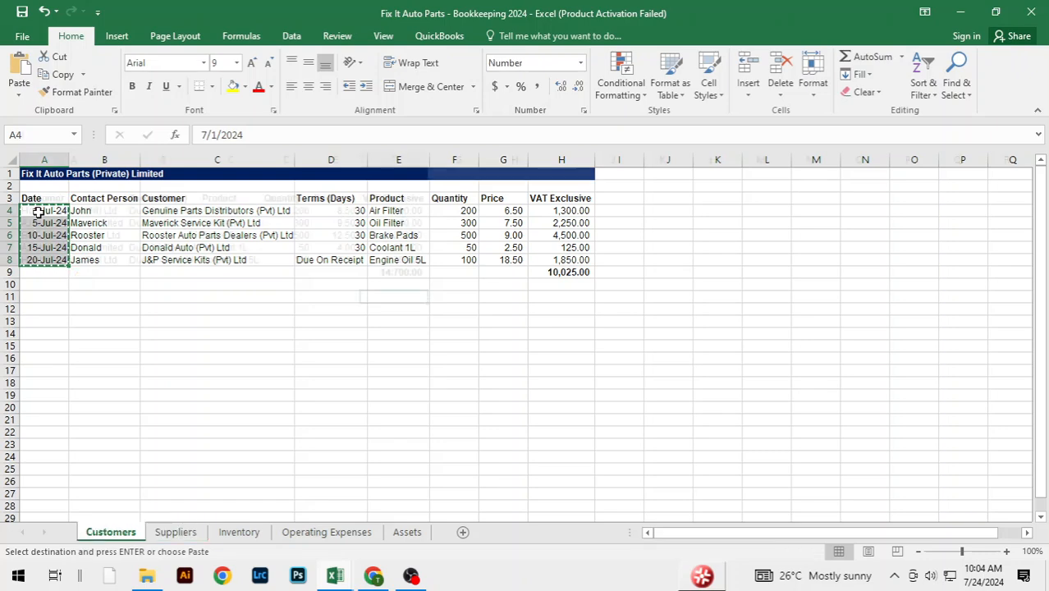
- Insert a new column A before Customer on the Customers sheet and give it the bold header "Date" in A3
left_click(68, 198)
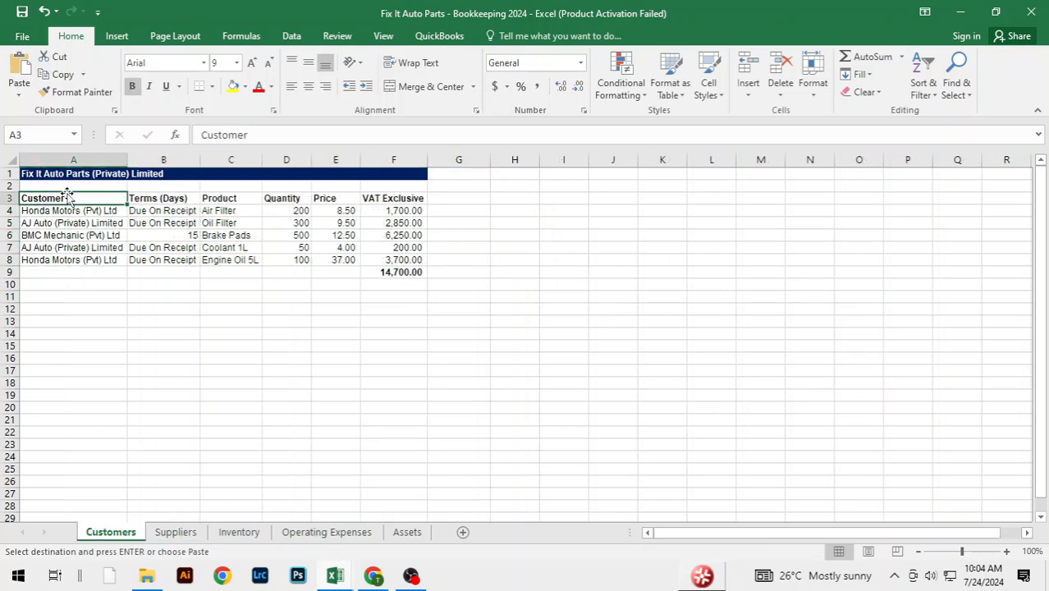
key("alt+h")
type("ic")
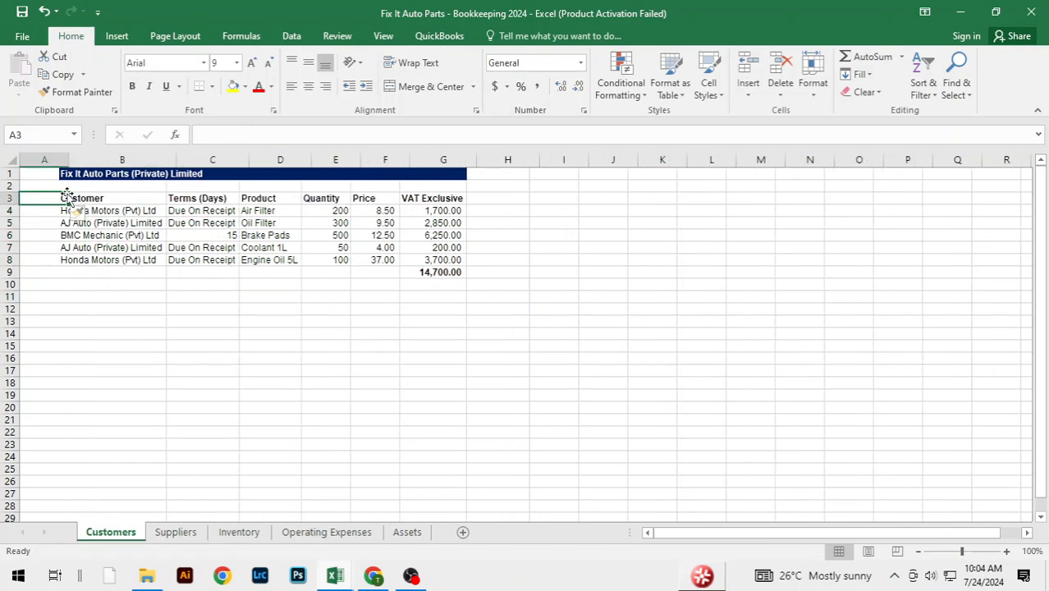
type("Date")
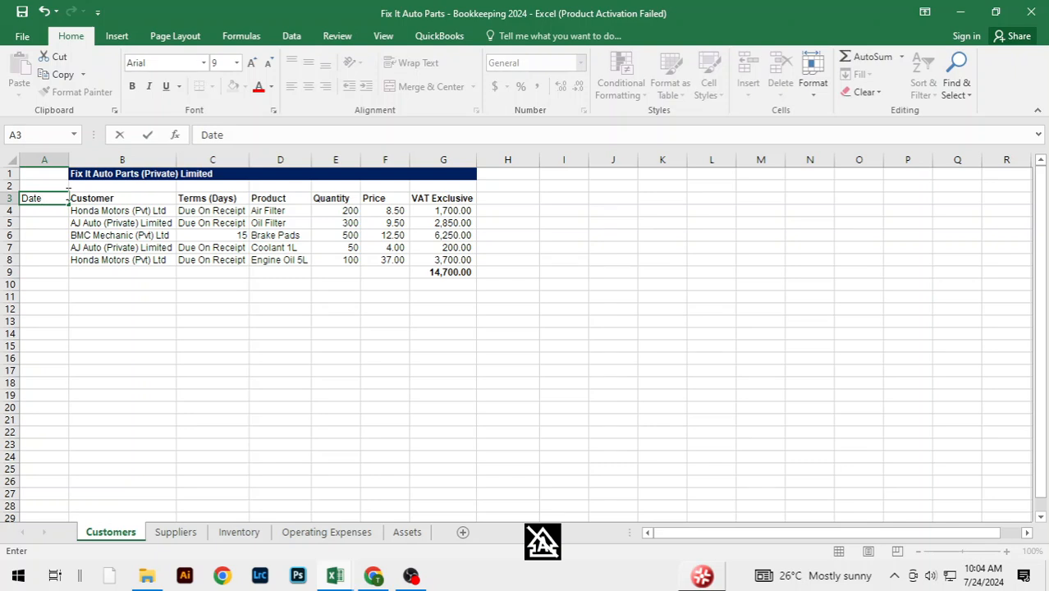
key("Return")
left_click(66, 198)
key("ctrl+b")
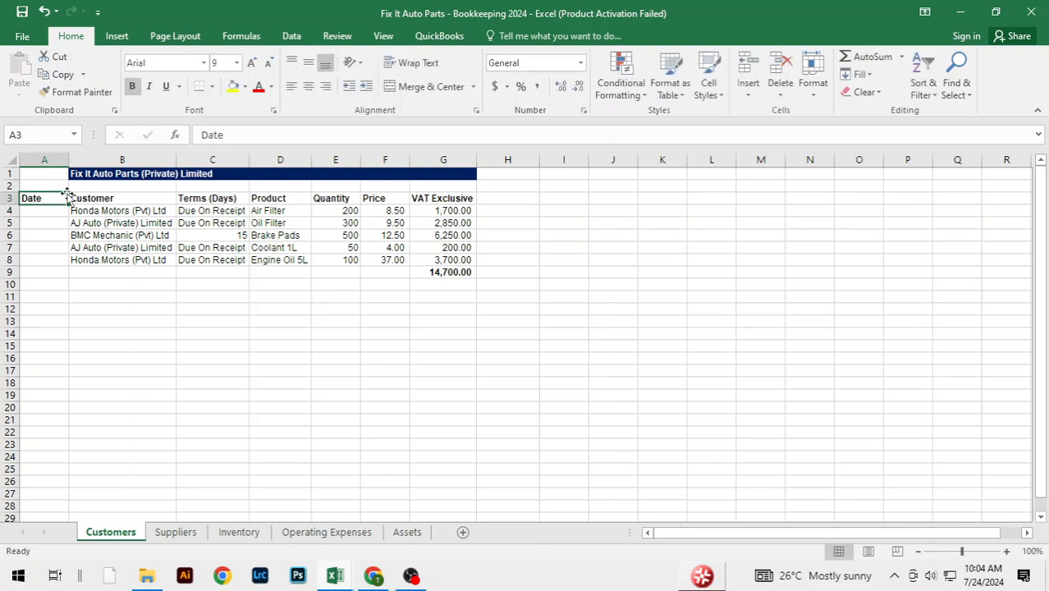
- Try moving the company title from B1 to A1 on the Customers sheet by cutting and pasting it, and undo the move
key("Return")
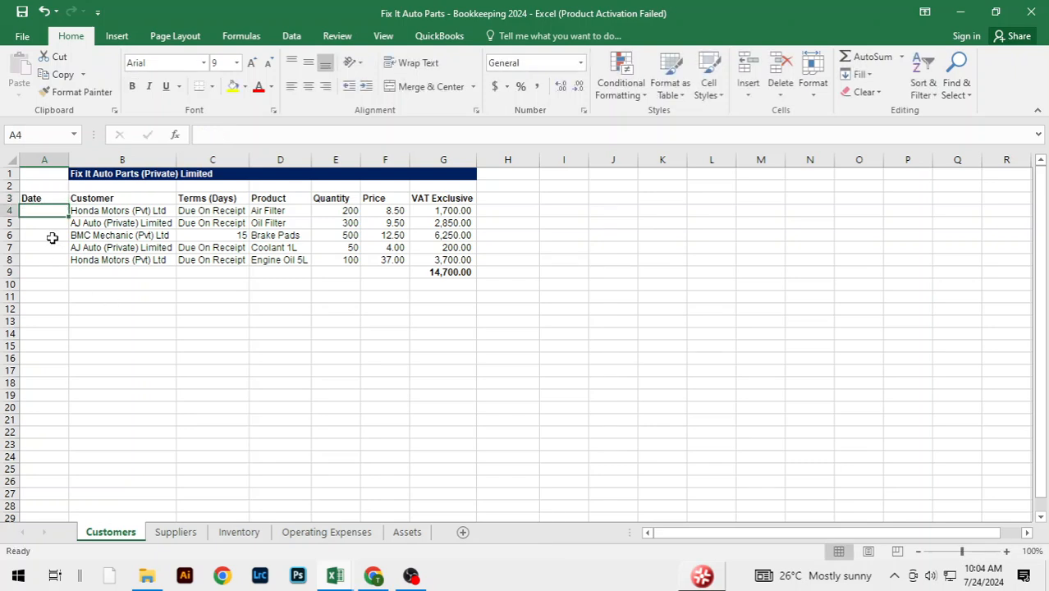
left_click(73, 174)
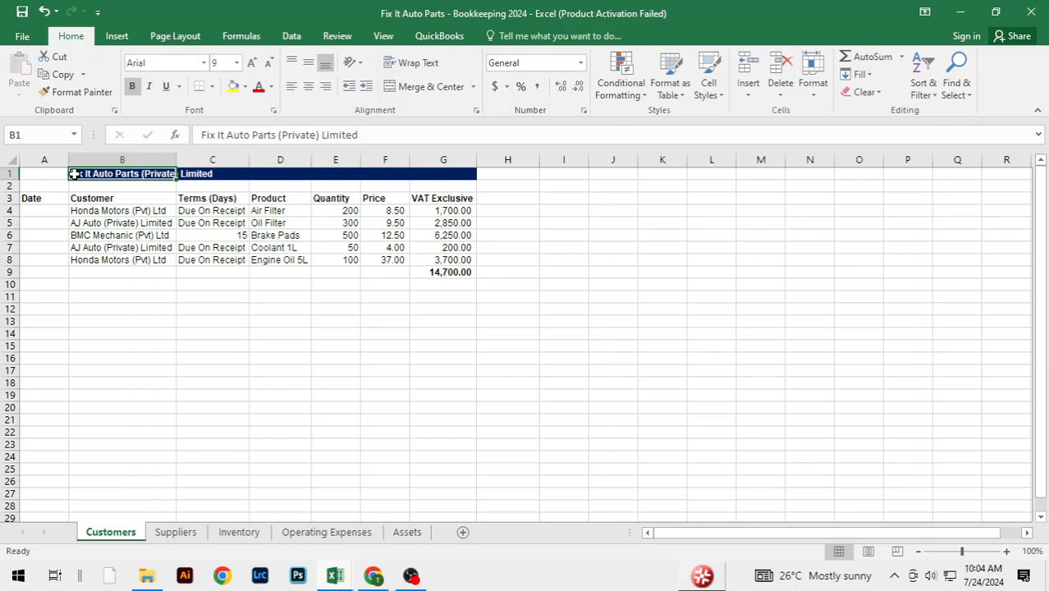
key("ctrl+x")
key("Left")
key("ctrl+v")
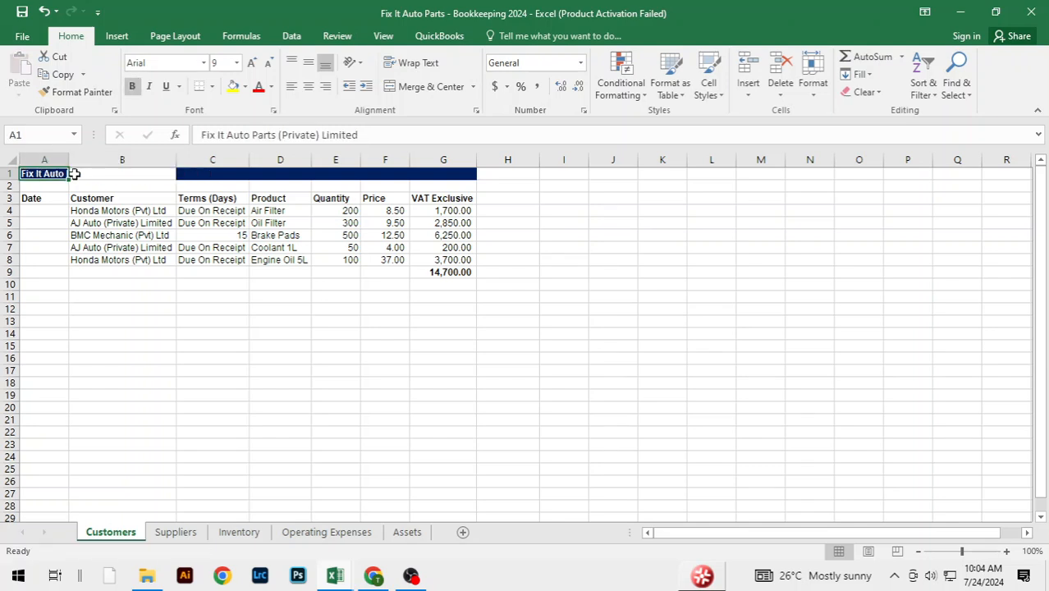
left_click(139, 331)
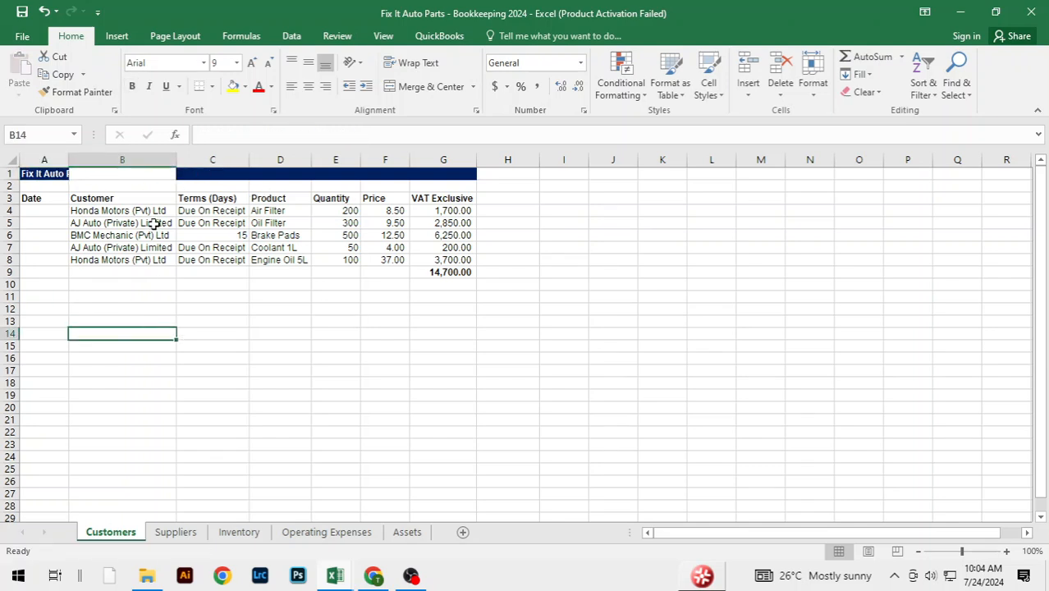
key("ctrl+z")
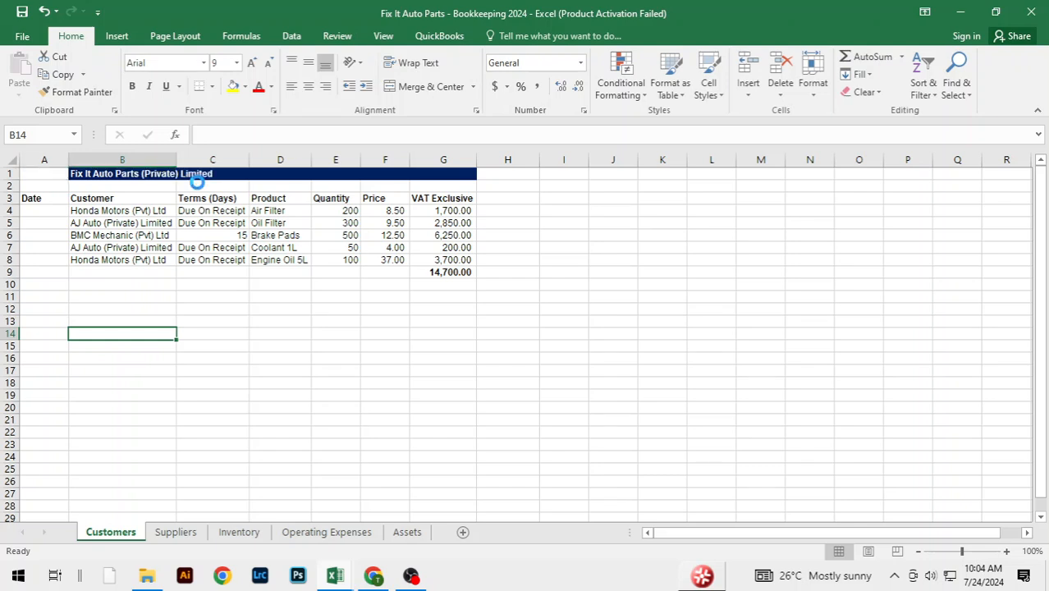
key("Escape")
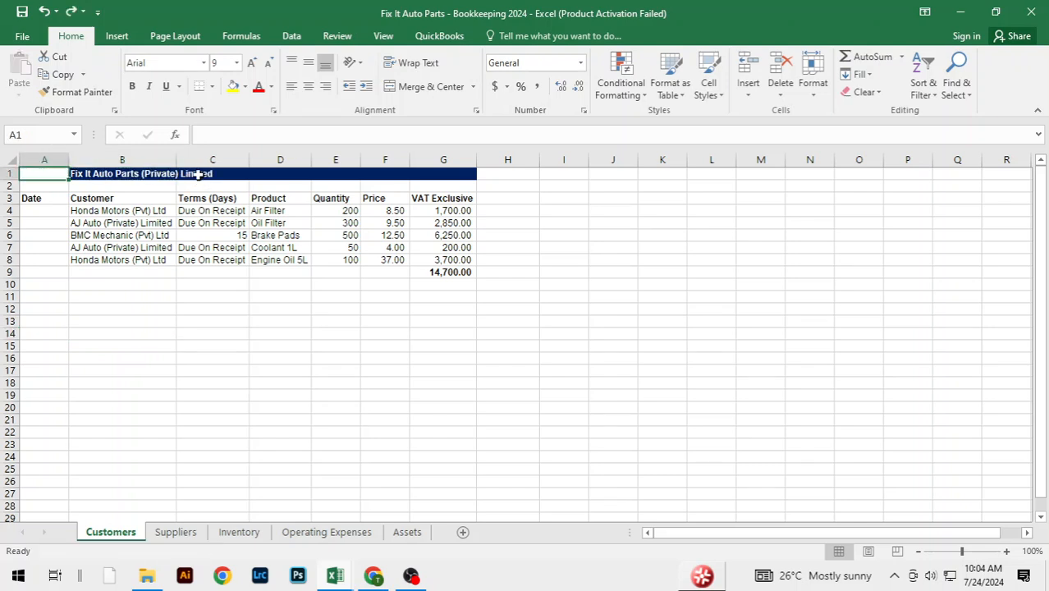
- Place the company title with its dark blue fill in A1 and clear the title text from B1
left_click(147, 174)
key("ctrl+x")
key("Left")
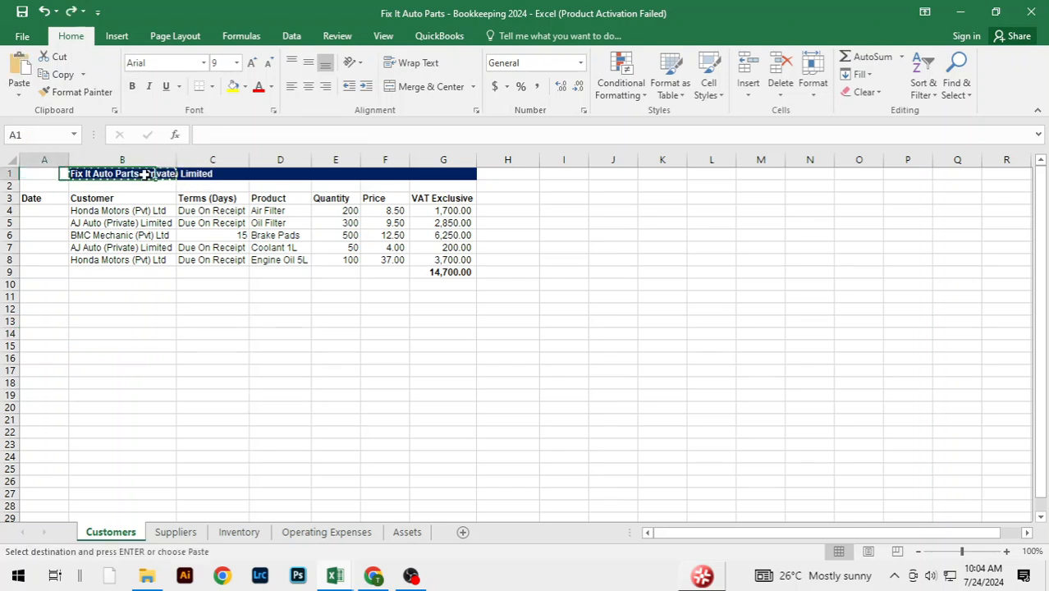
key("ctrl+v")
key("Escape")
left_click(143, 174)
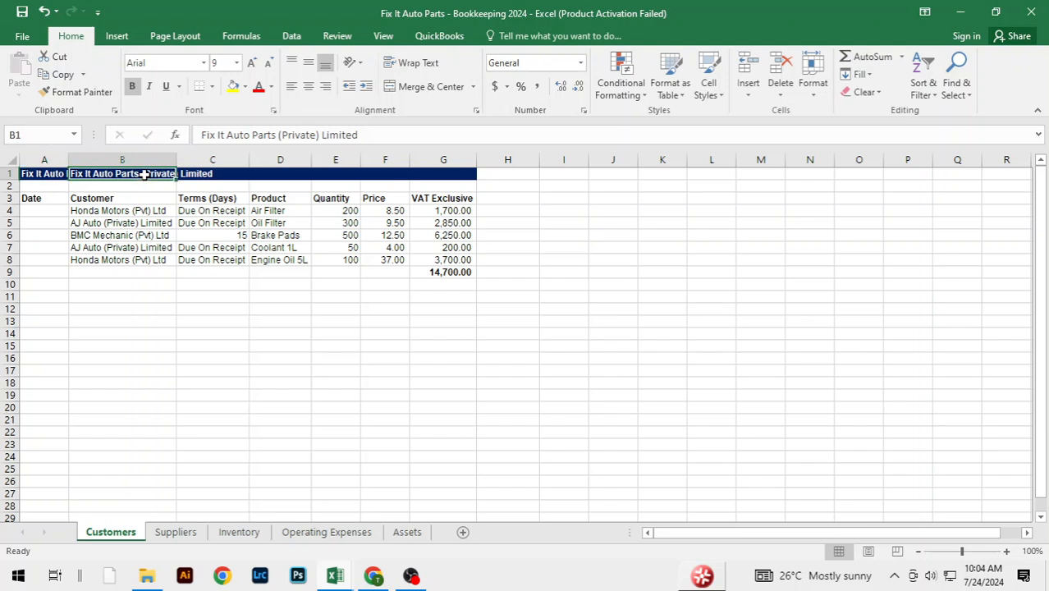
key("Delete")
left_click(197, 345)
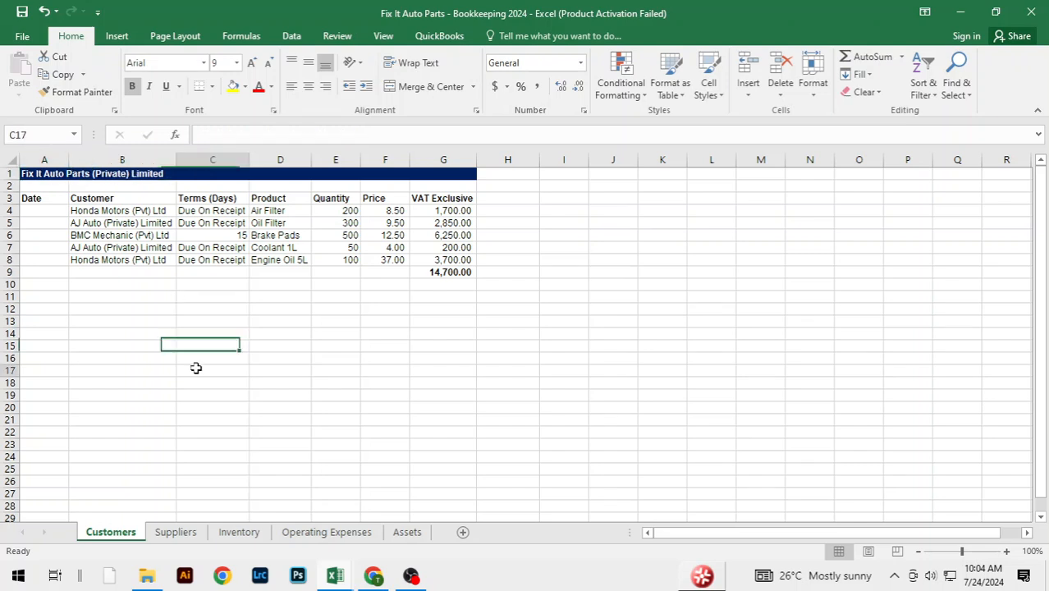
left_click(197, 367)
- Copy the dates in A4:A8 of the Suppliers sheet into A4:A8 of the Customers sheet
key("ctrl+Page_Down")
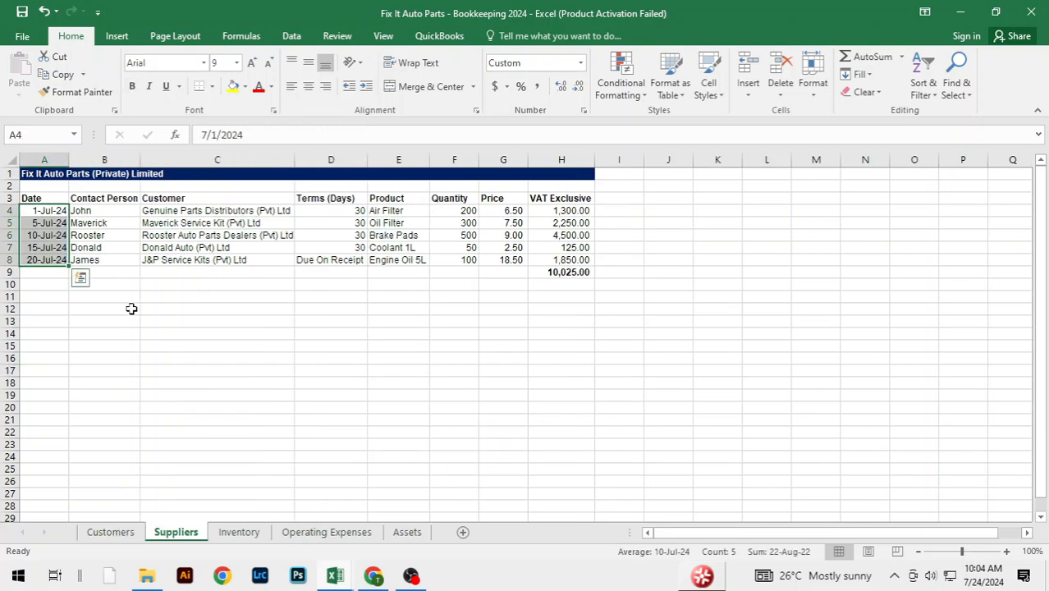
key("ctrl+c")
key("ctrl+Page_Up")
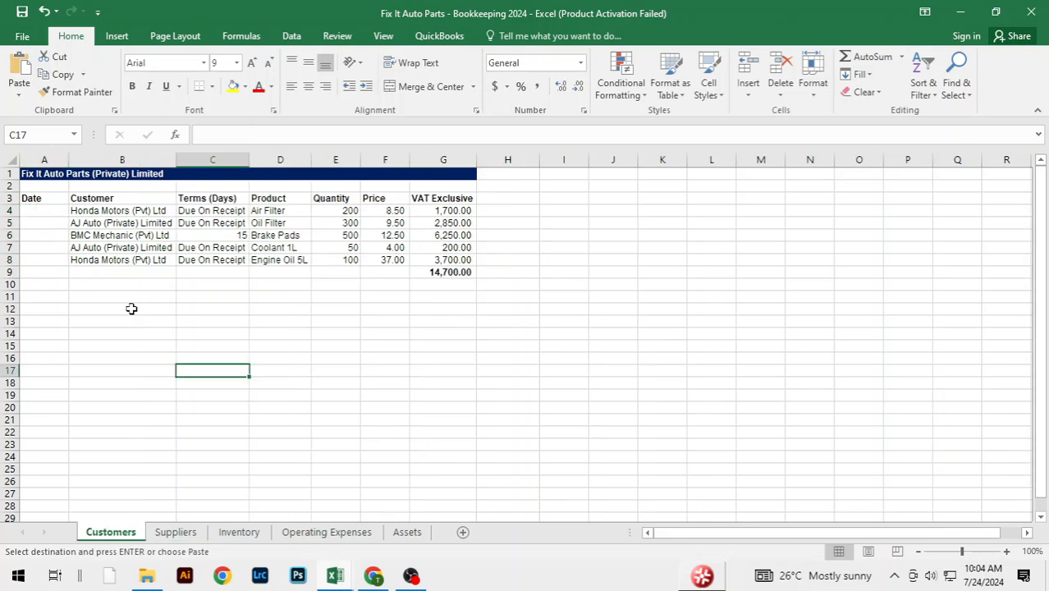
left_click(50, 214)
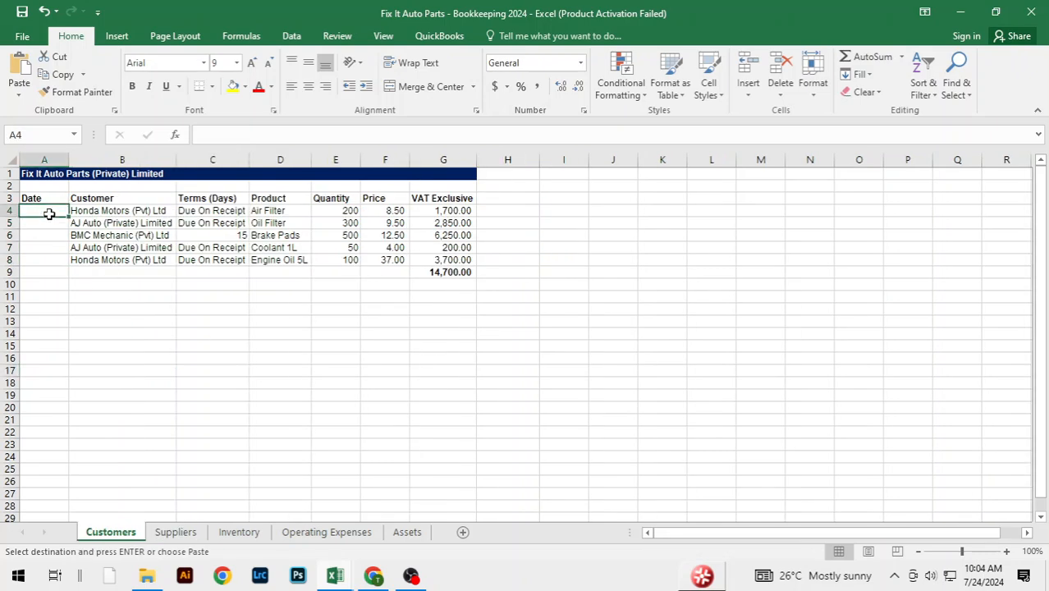
key("ctrl+v")
left_click(149, 344)
left_click(230, 317)
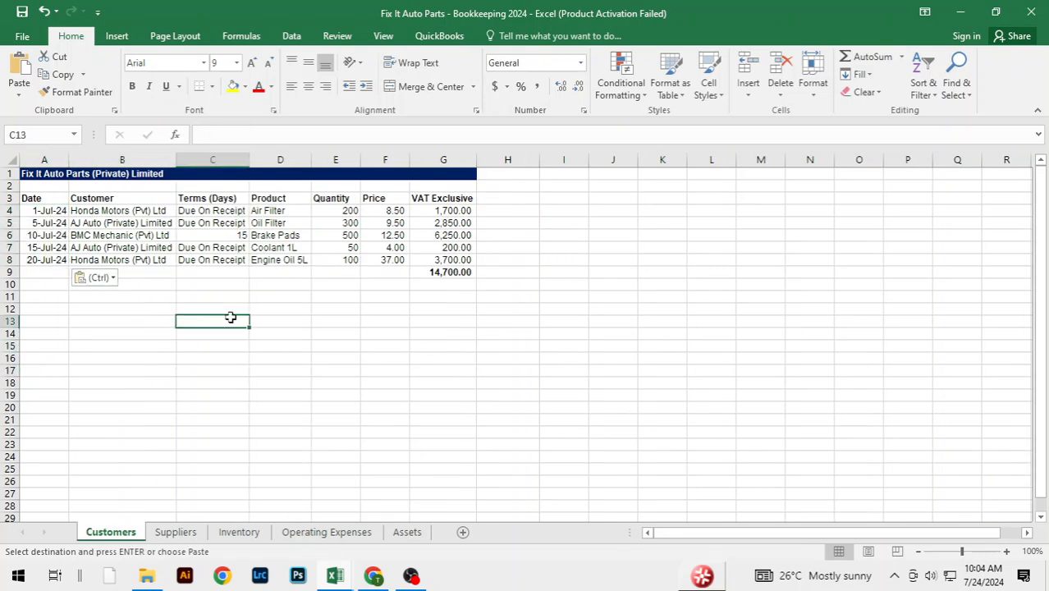
left_click(344, 312)
left_click(443, 368)
left_click(279, 319)
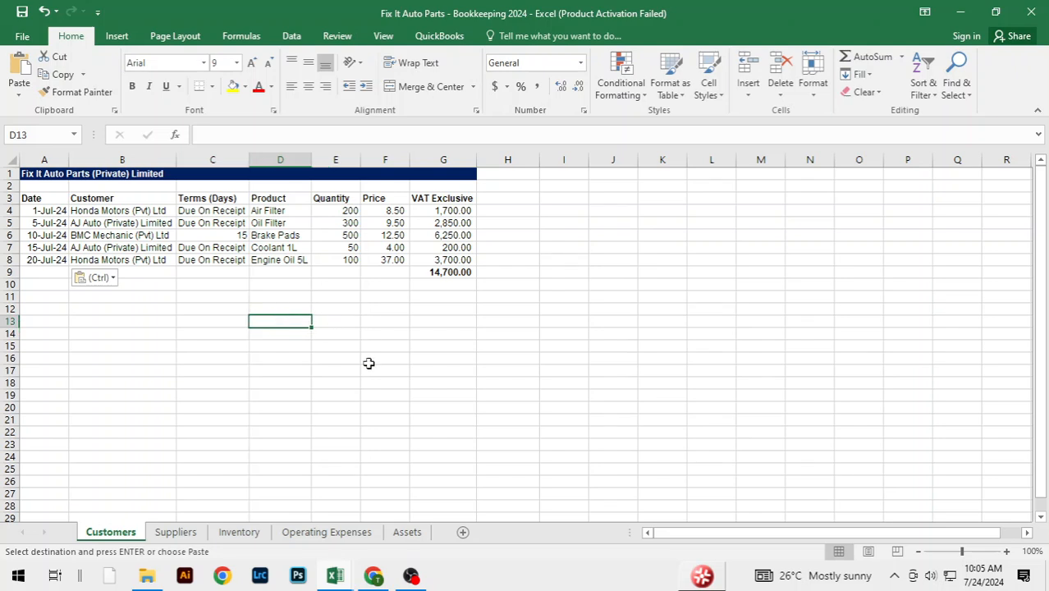
- Return to the Suppliers sheet and clear the copy marking around the dates in A4:A8
left_click(175, 532)
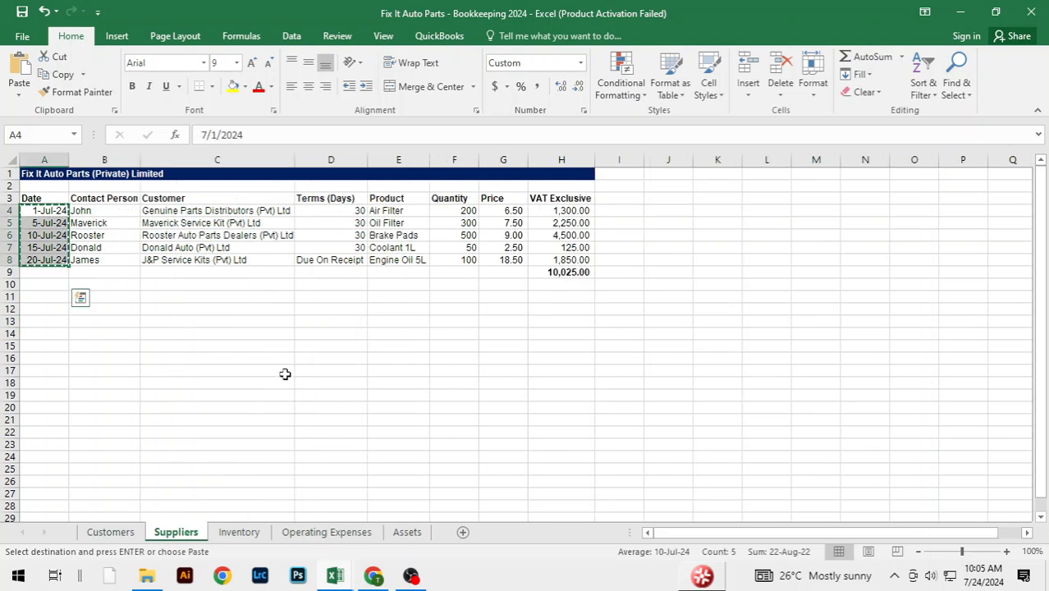
key("Escape")
left_click(251, 357)
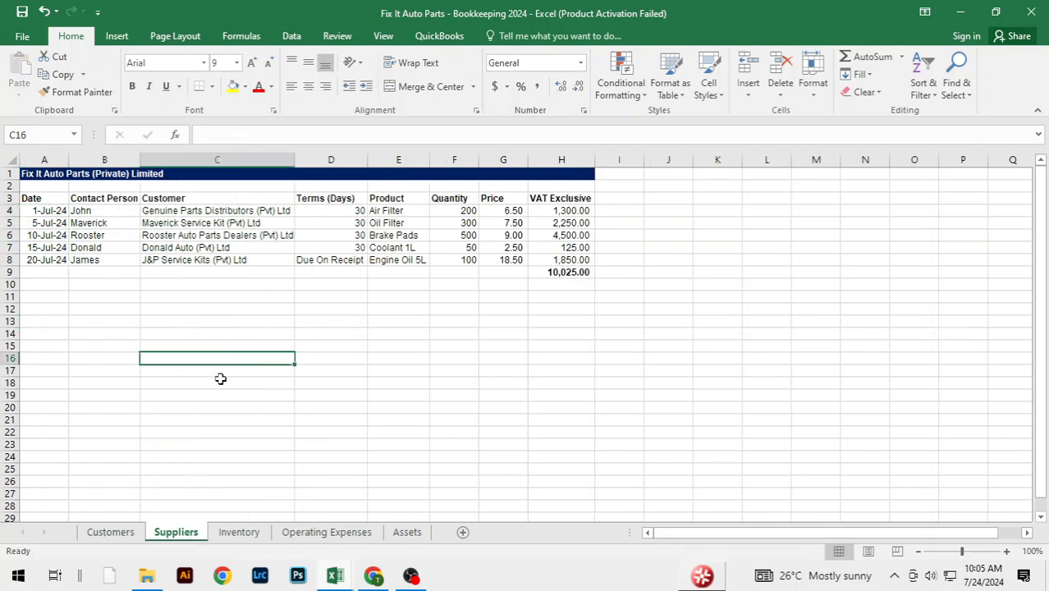
left_click(407, 331)
left_click(604, 319)
left_click(318, 343)
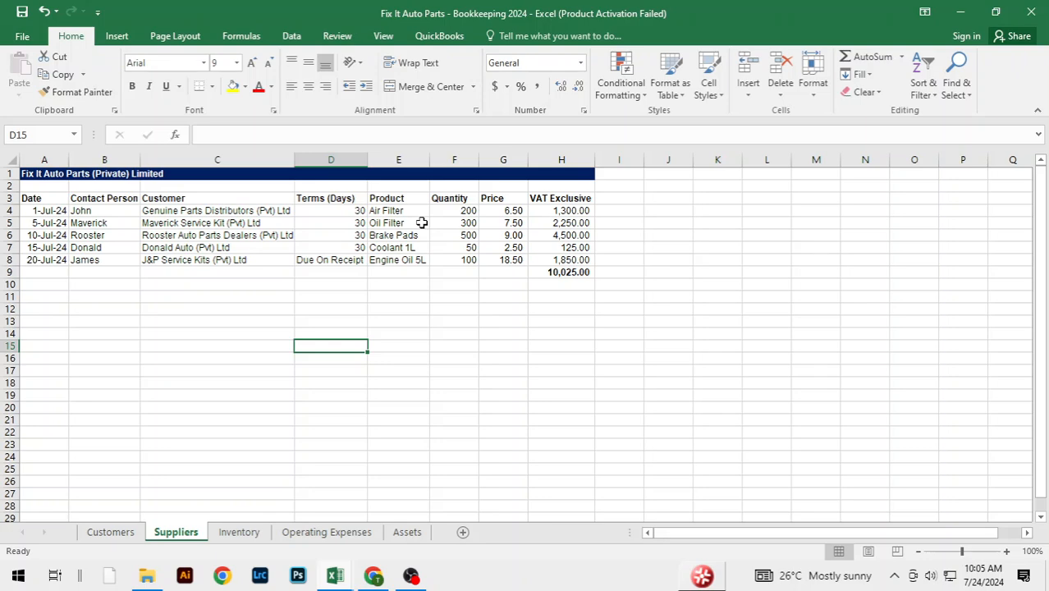
left_click(542, 353)
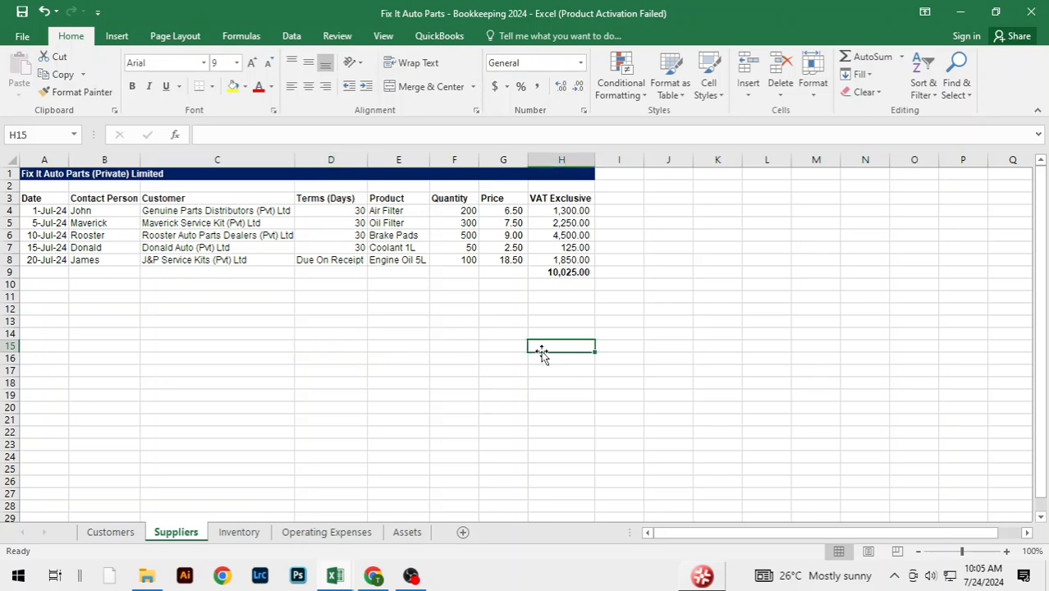
left_click(355, 310)
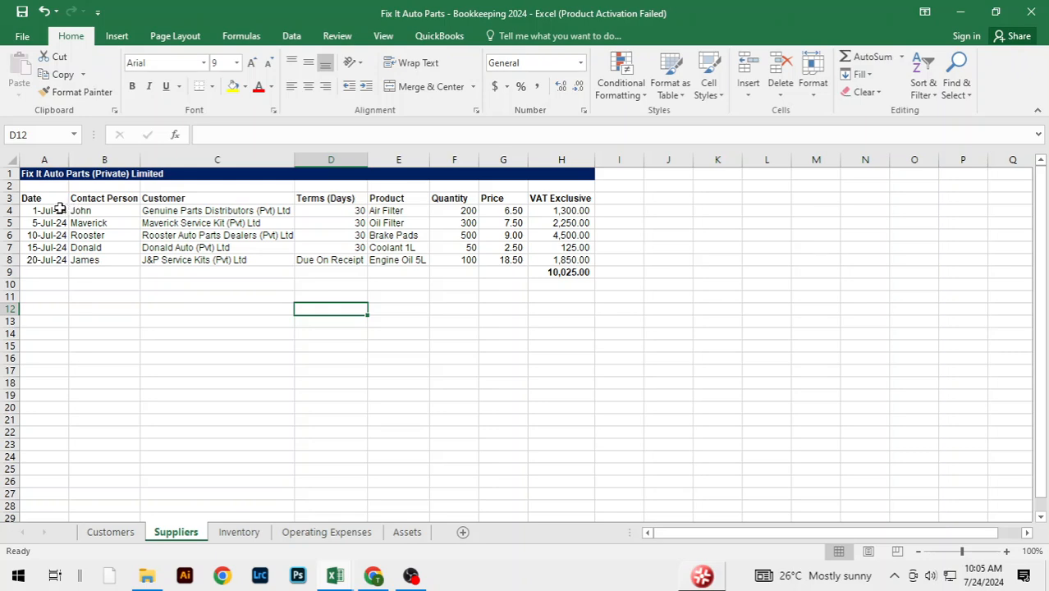
- Review the dates, supplier companies and payment terms of the purchases on the Suppliers sheet
left_click_drag(60, 210, 212, 229)
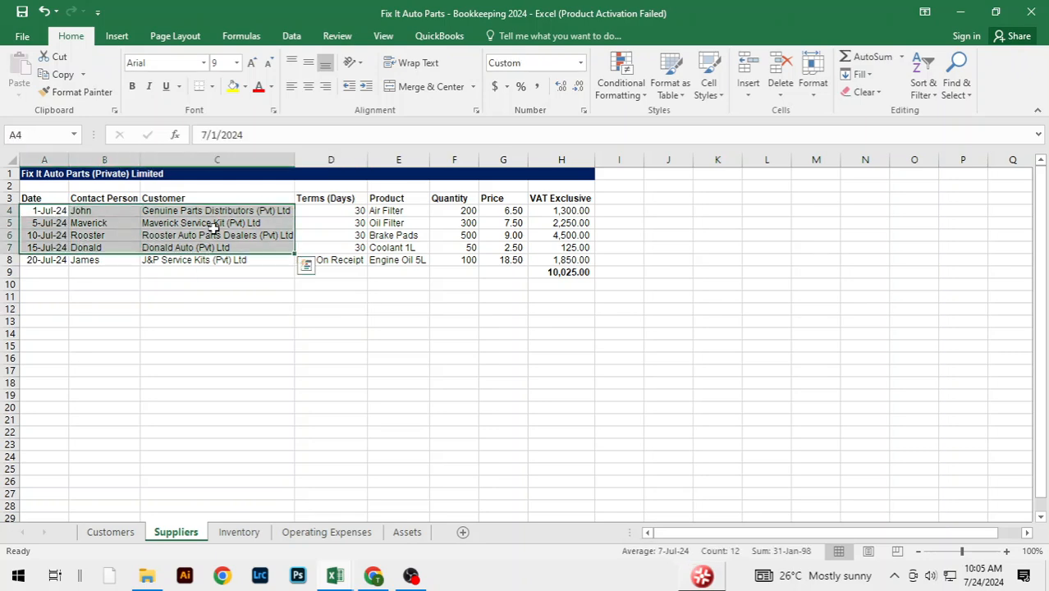
left_click(213, 224)
left_click(224, 237)
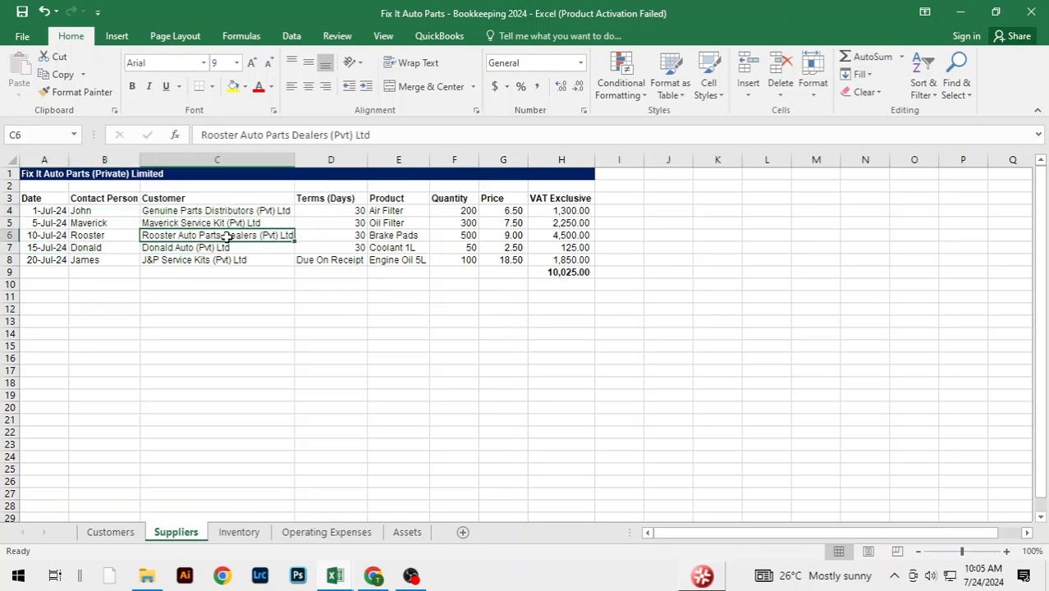
left_click(343, 213)
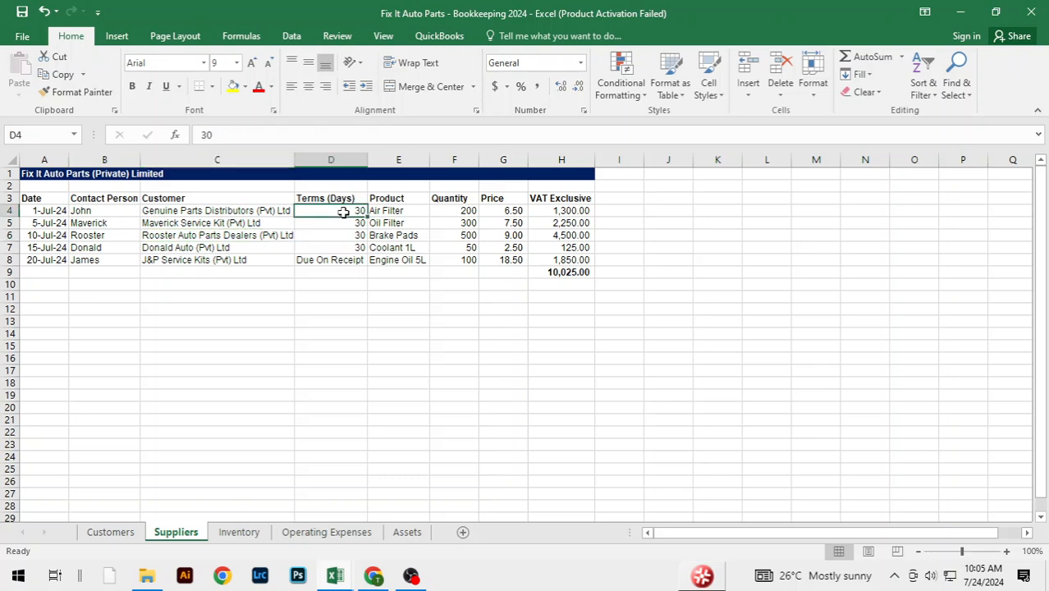
left_click(203, 293)
left_click(39, 272)
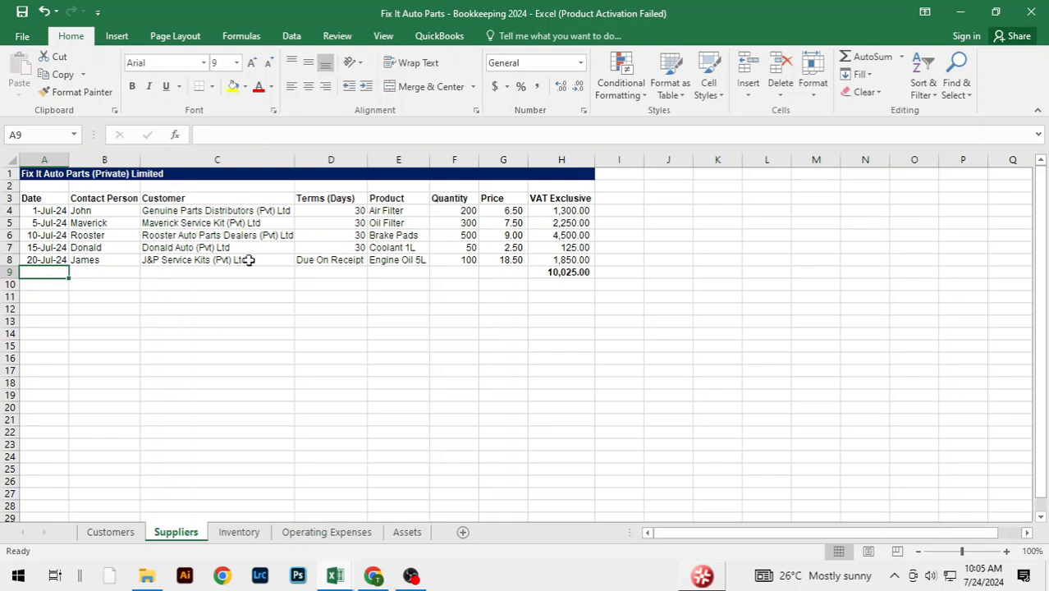
left_click(46, 260)
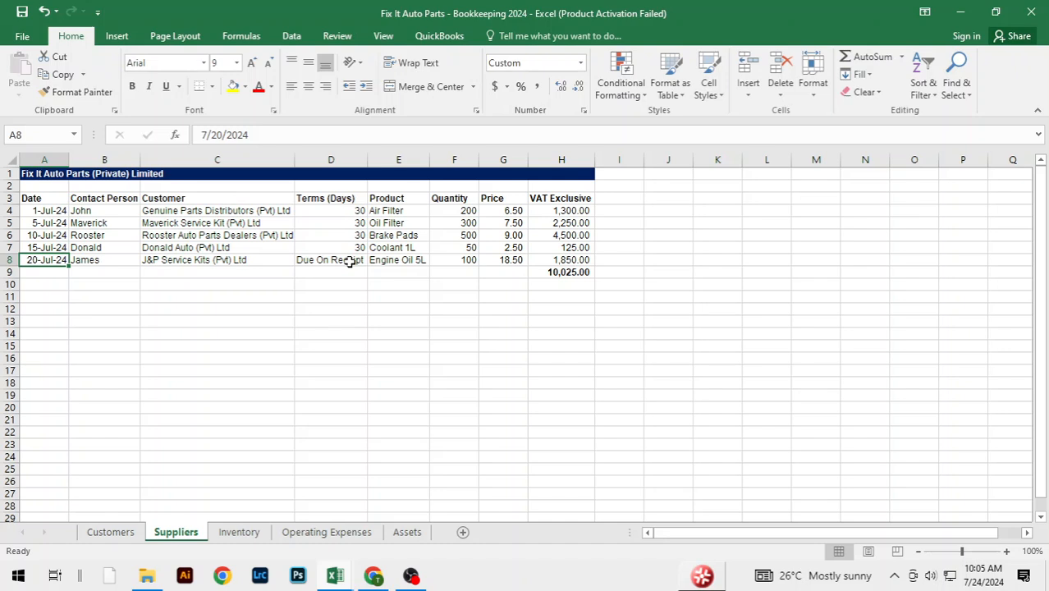
left_click(51, 214)
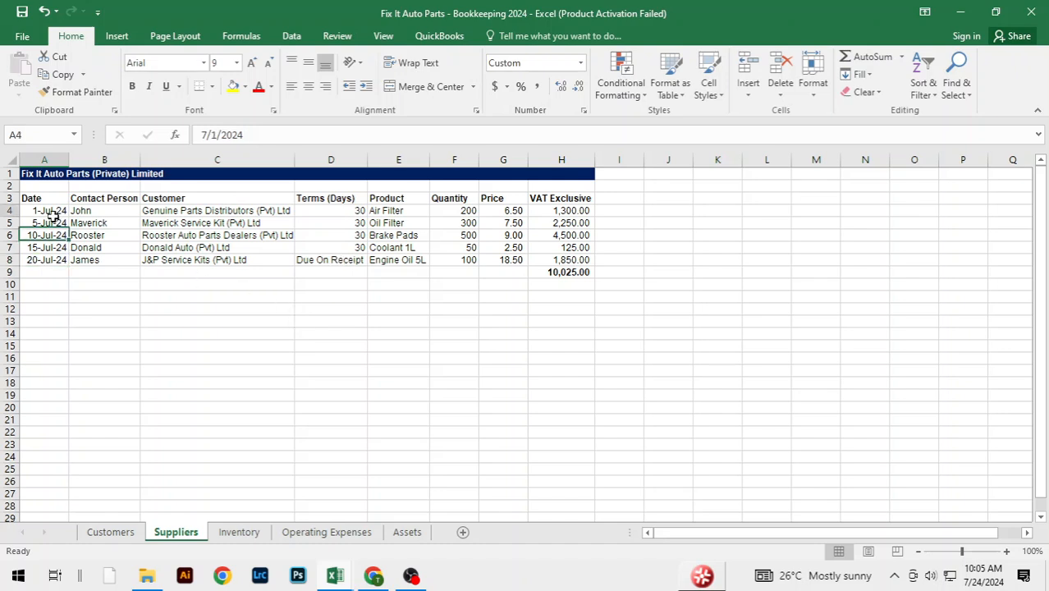
left_click_drag(196, 208, 195, 246)
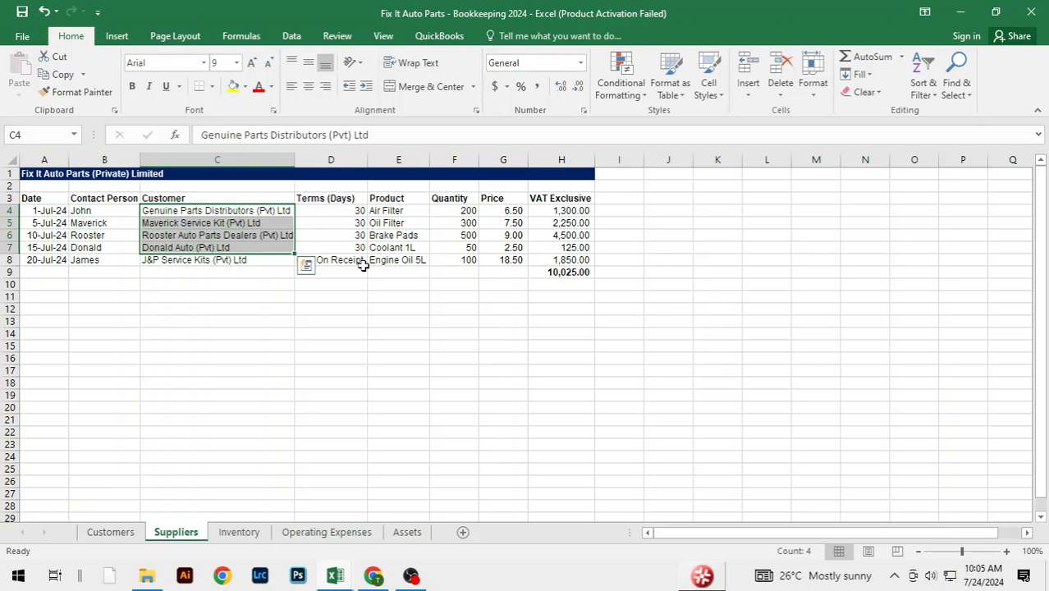
left_click(340, 211)
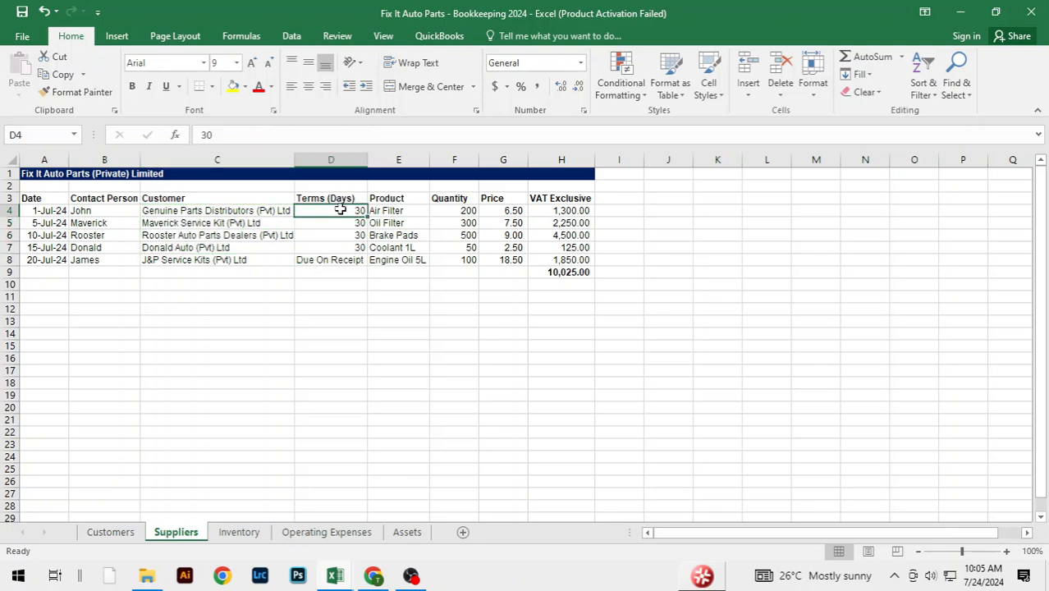
- Check the supplier companies in C5:C8, plus the payment terms and date of the Engine Oil 5L purchase
left_click(243, 236)
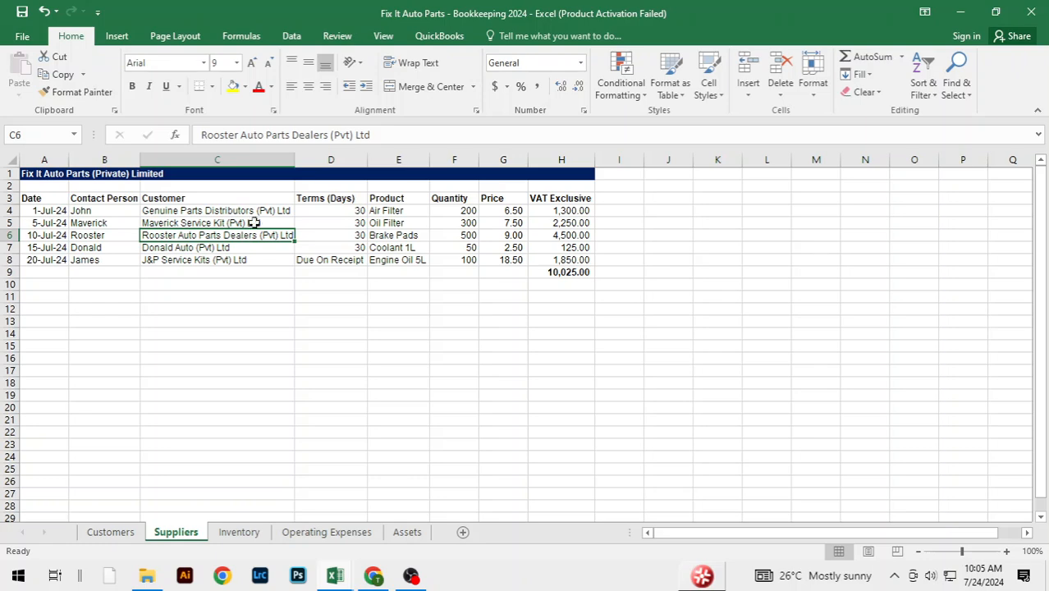
left_click(270, 223)
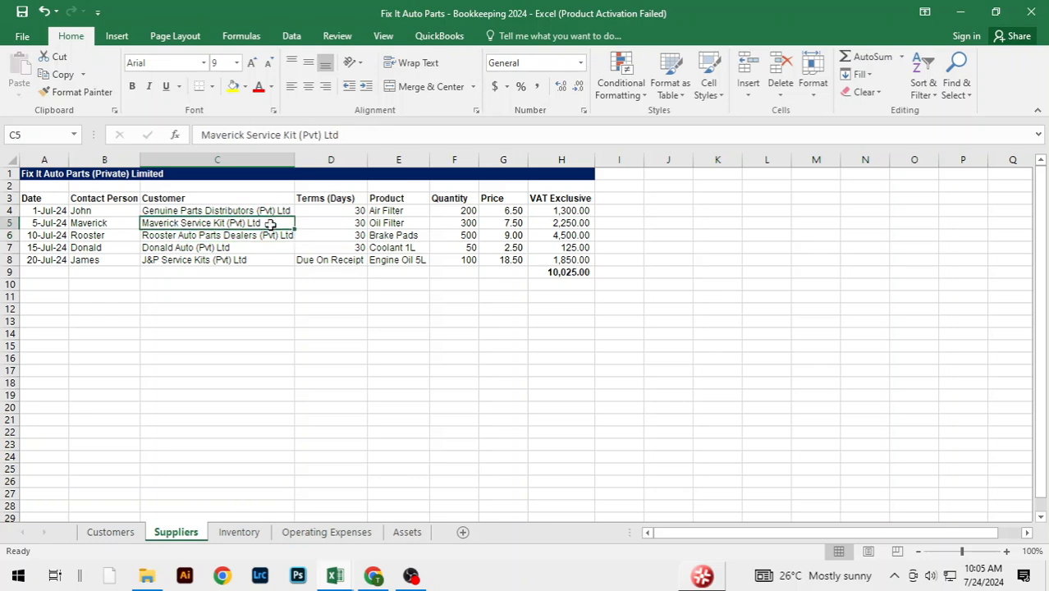
left_click(234, 247)
left_click(232, 271)
left_click(267, 258)
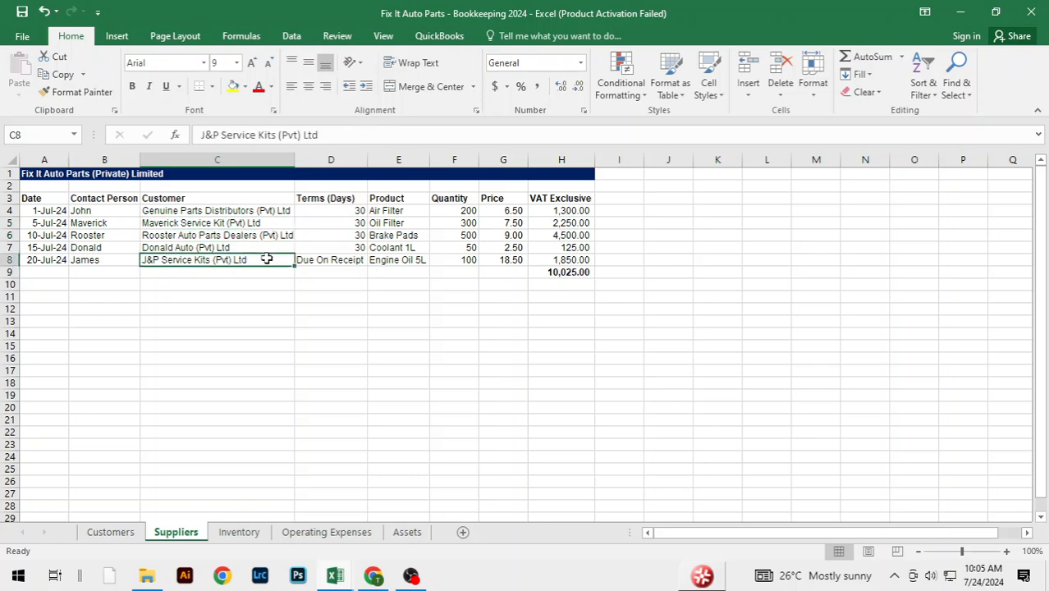
left_click(340, 261)
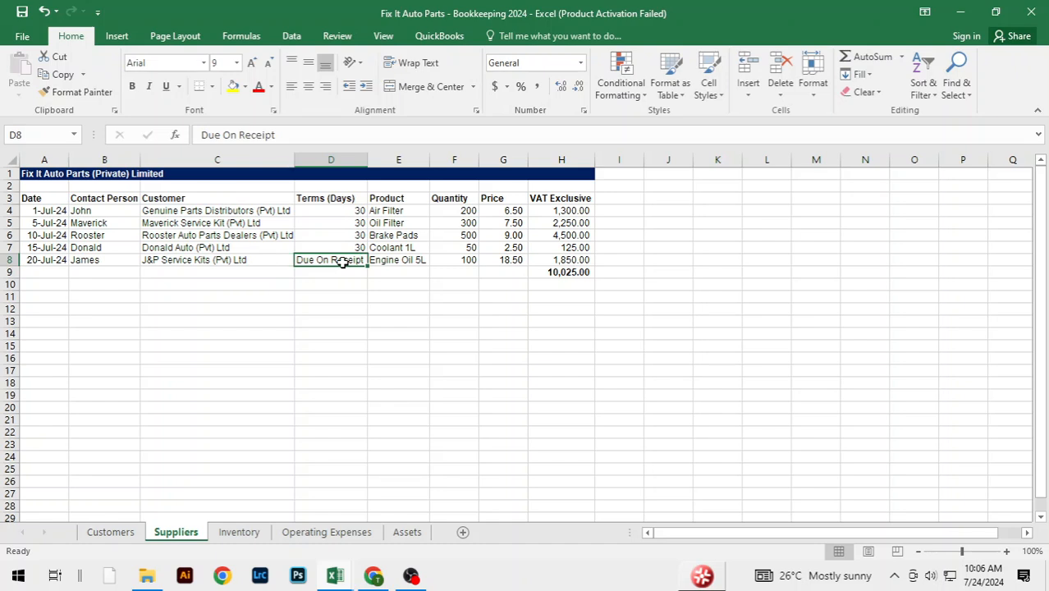
left_click(279, 260)
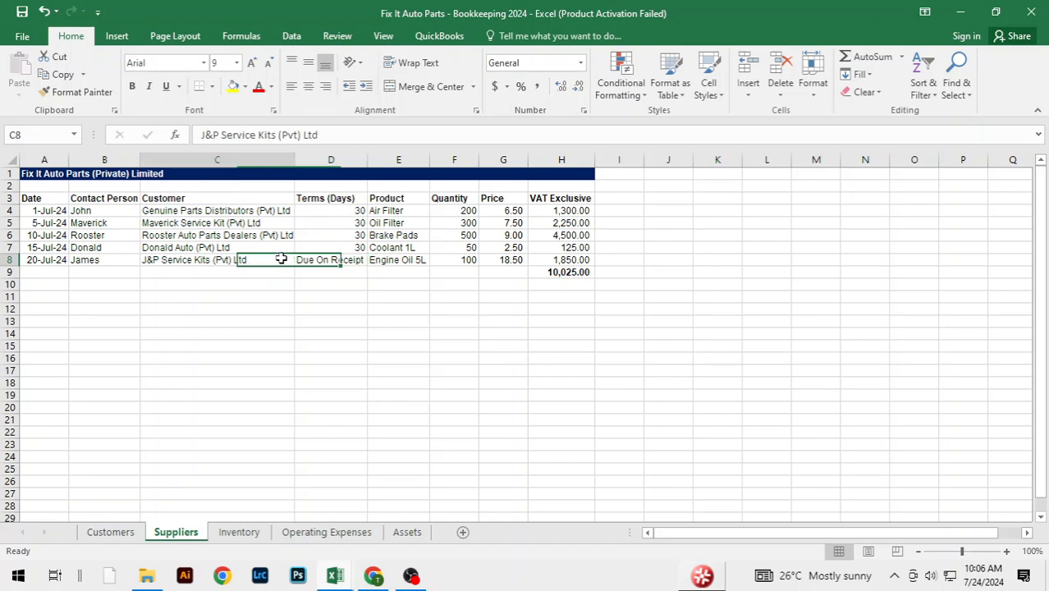
left_click(54, 259)
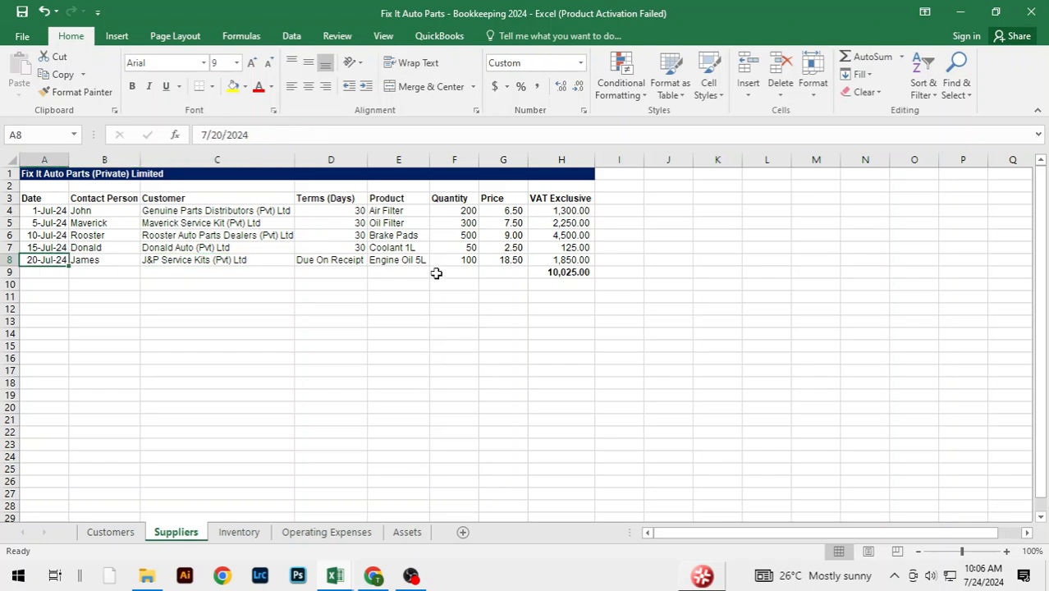
- Switch to QuickBooks Online and open the Suppliers list under Expenses
key("alt+Tab")
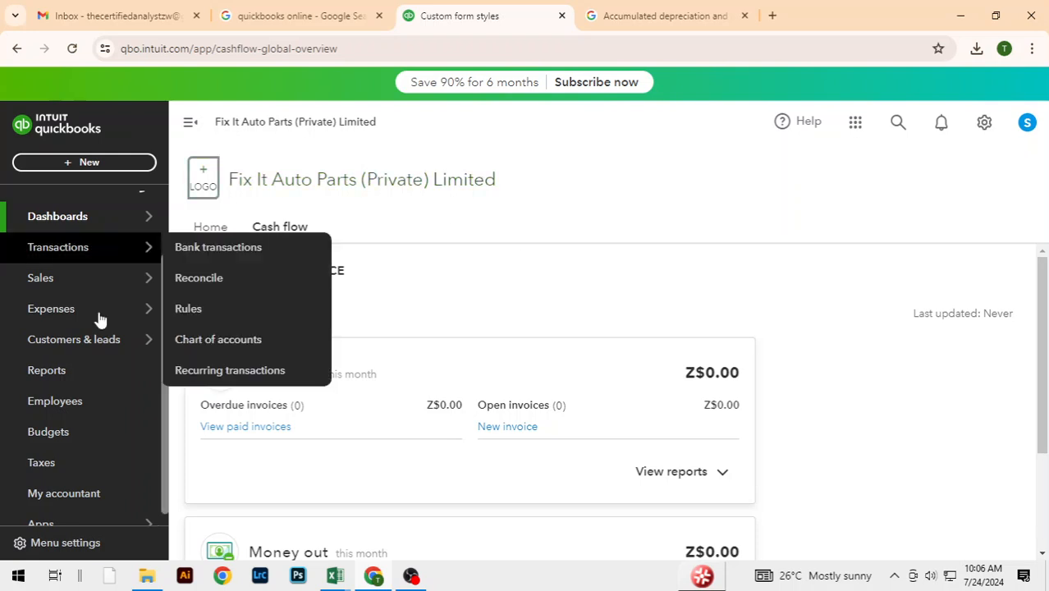
mouse_move(110, 316)
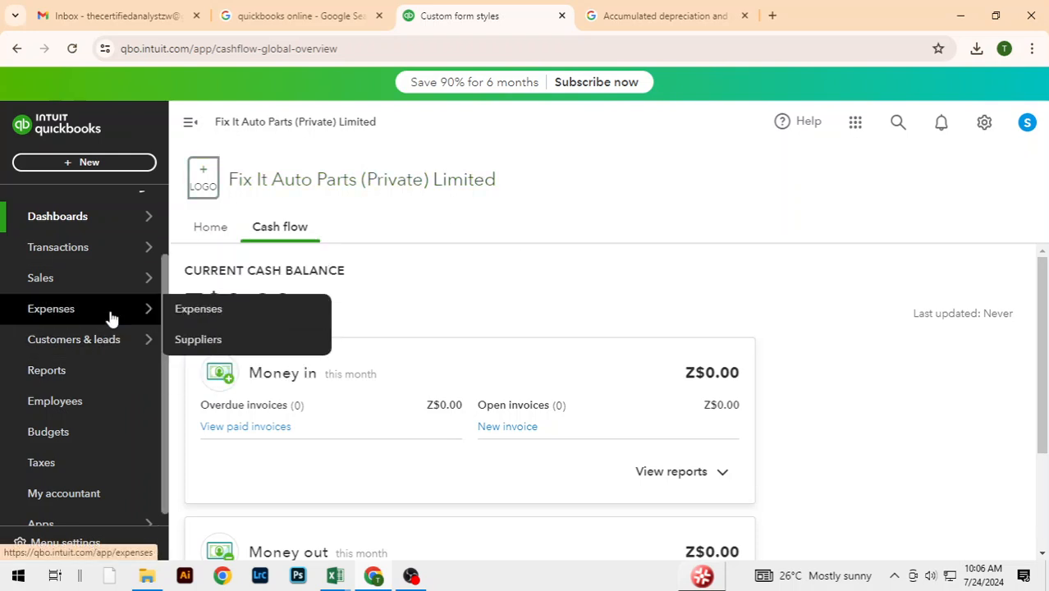
left_click(196, 344)
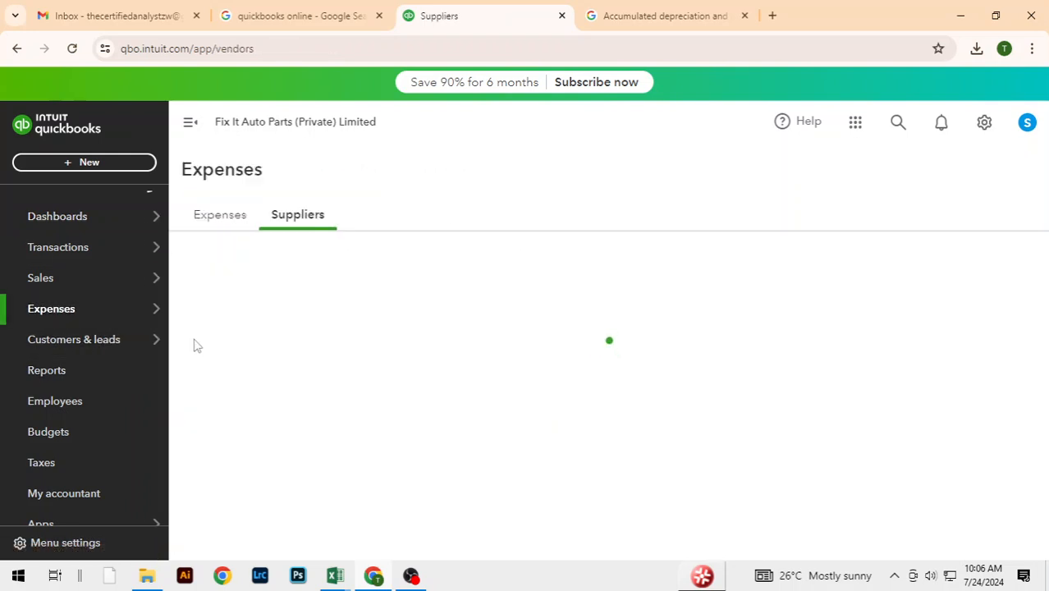
- Check the contact person of the 1-Jul-24 purchase in B4 of the Suppliers sheet in Excel
key("alt+Tab")
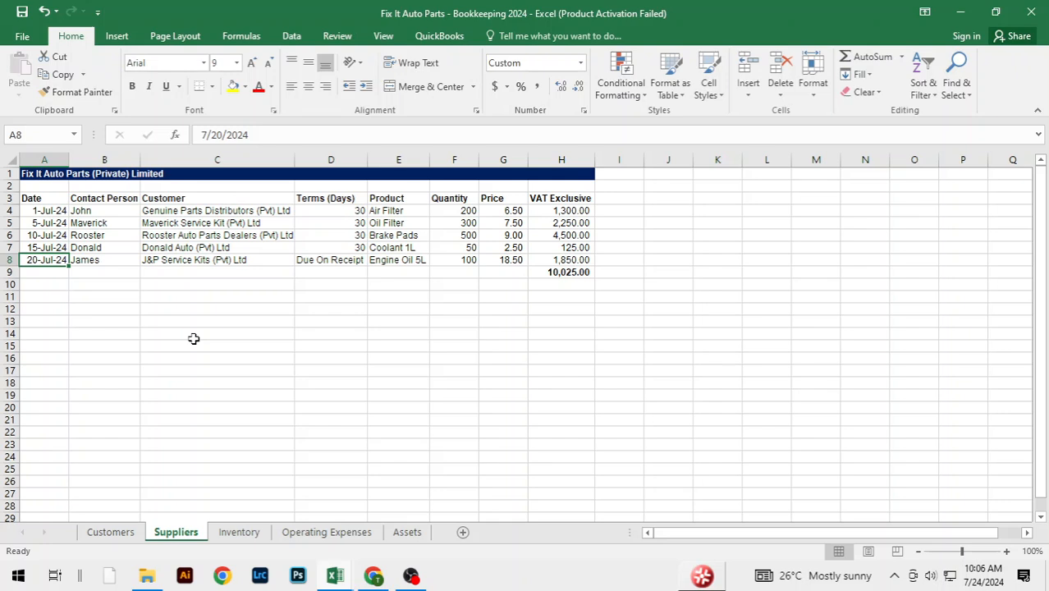
key("Up")
key("Up")
key("Up")
key("Up")
key("Right")
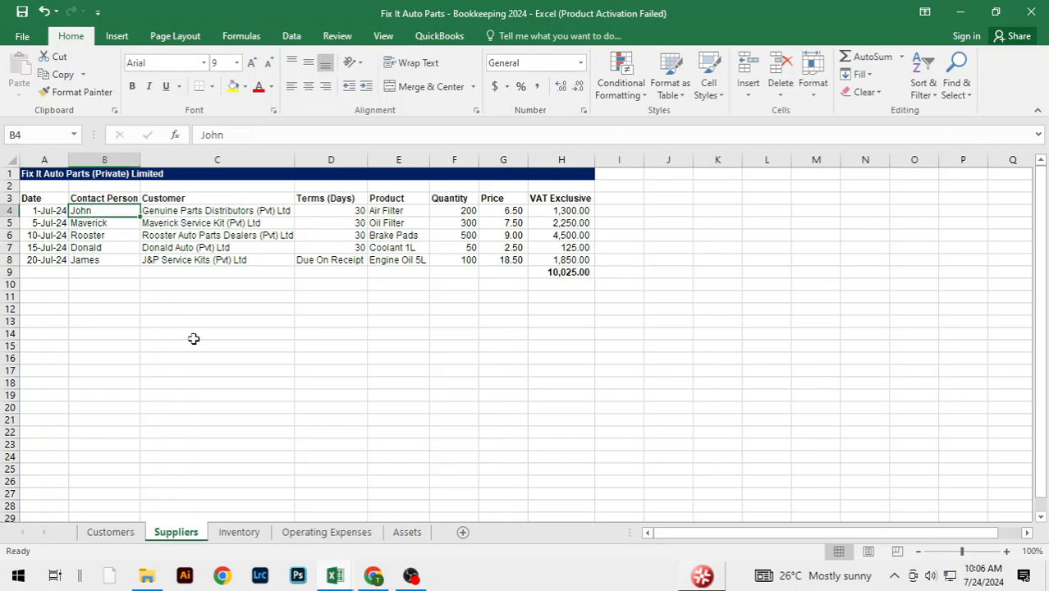
- In QuickBooks Online, start a purchase order for the supplier Genuine Parts Distributors (Pvt) Ltd
key("alt+Tab")
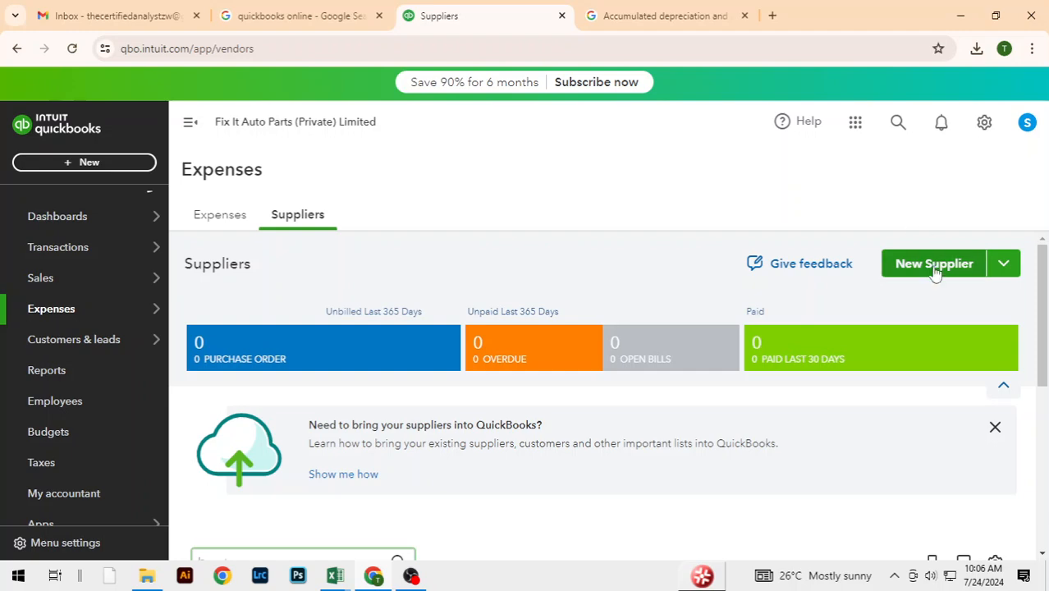
left_click_drag(1041, 304, 1043, 439)
key("alt+Tab")
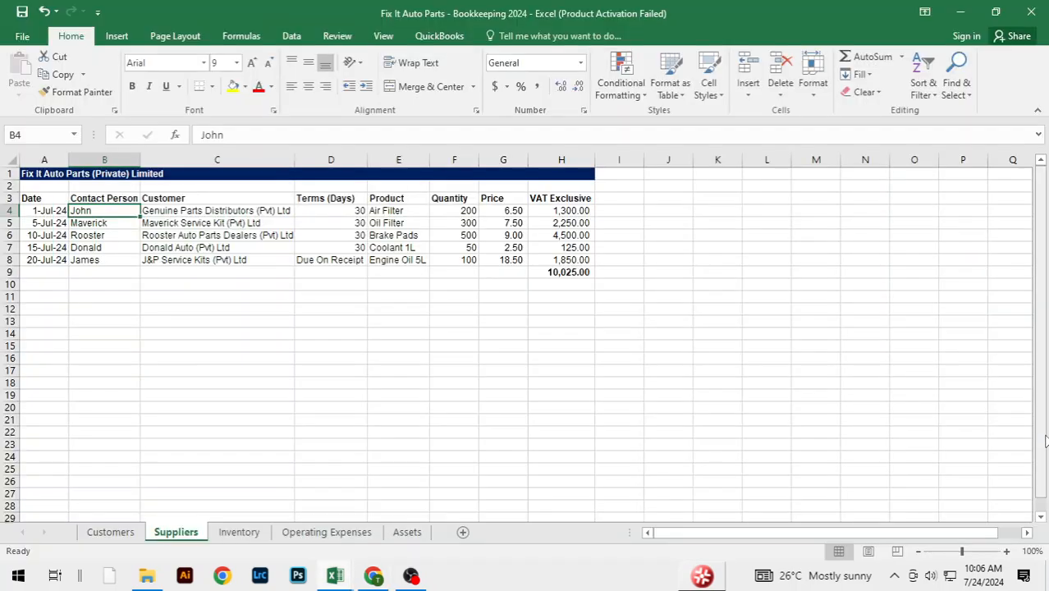
key("alt+Tab")
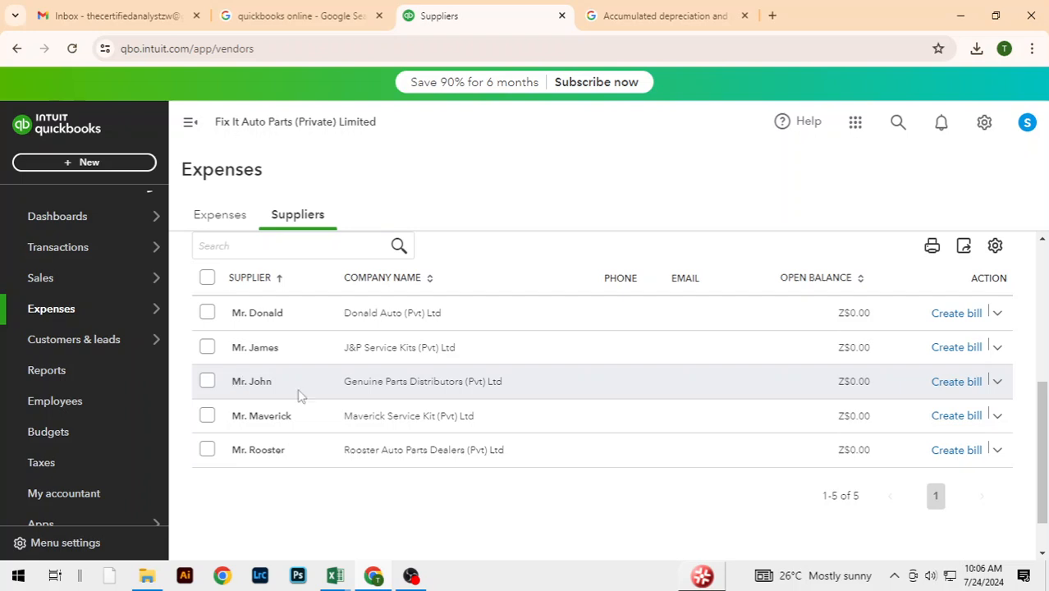
left_click(997, 383)
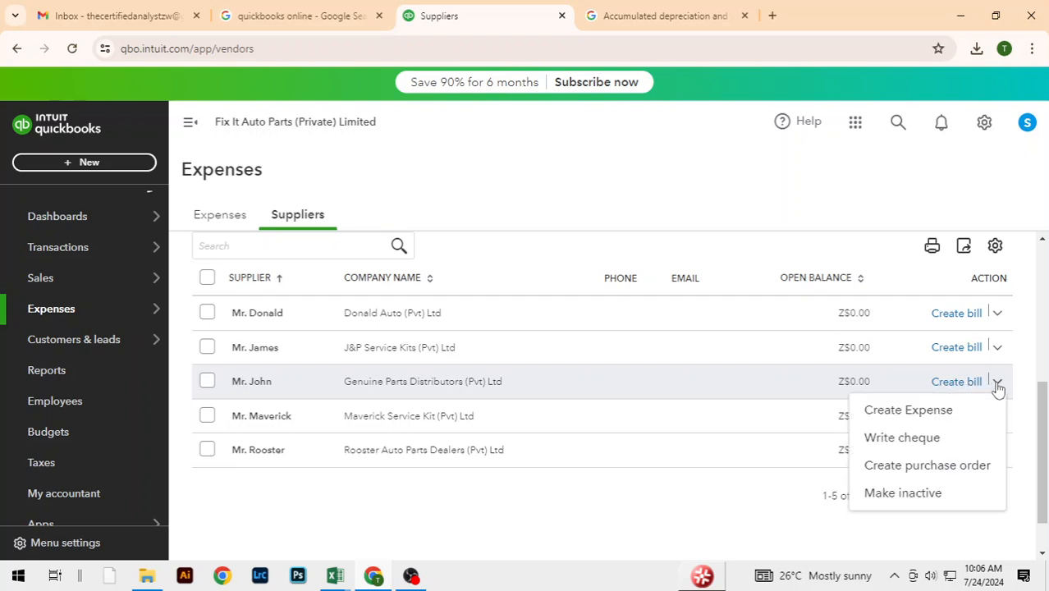
left_click(913, 468)
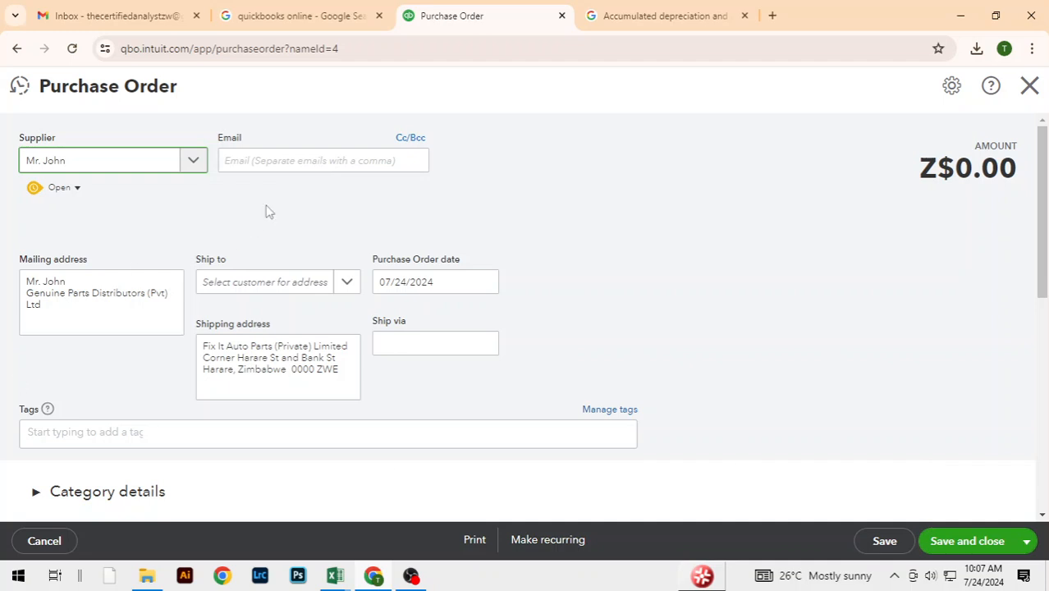
- Examine the purchase order form, including the addresses, order date, Category details and Item details sections
left_click_drag(1044, 234, 1042, 316)
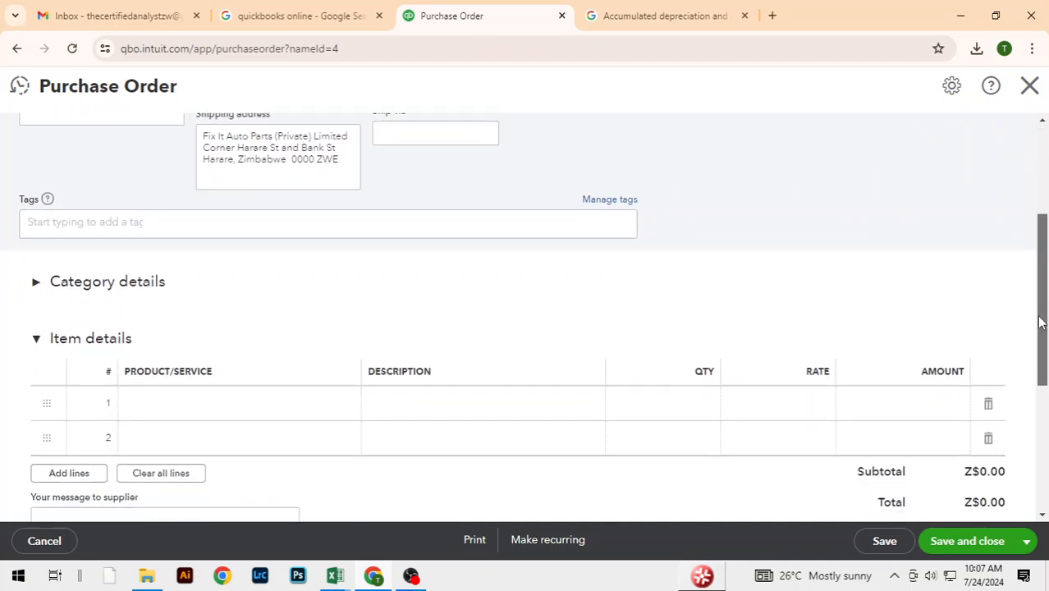
left_click(36, 278)
left_click(36, 278)
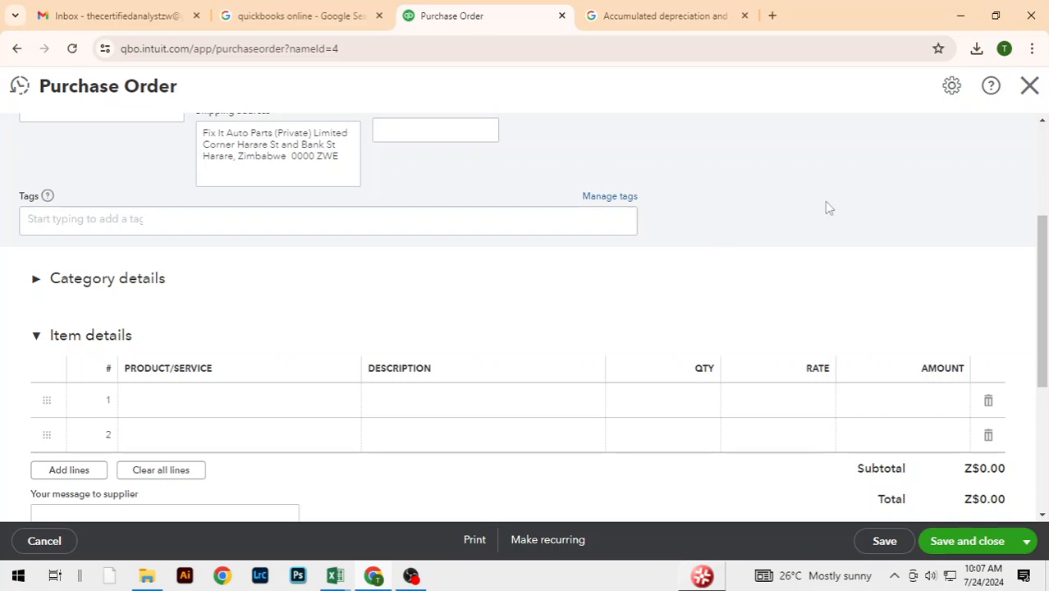
scroll(825, 206, "down", 1)
scroll(824, 206, "up", 4)
scroll(827, 206, "down", 1)
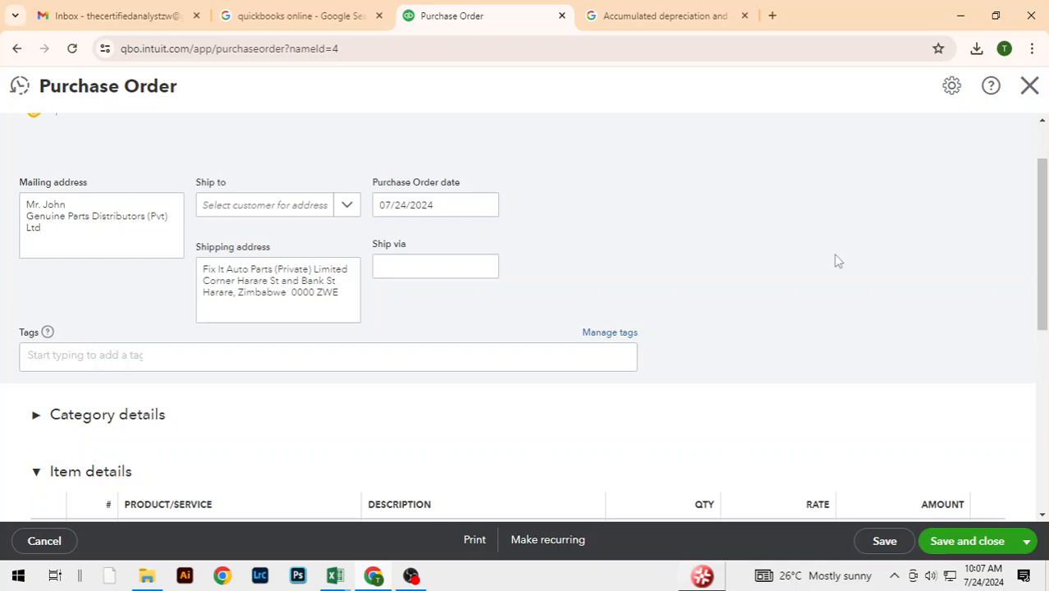
scroll(837, 260, "up", 1)
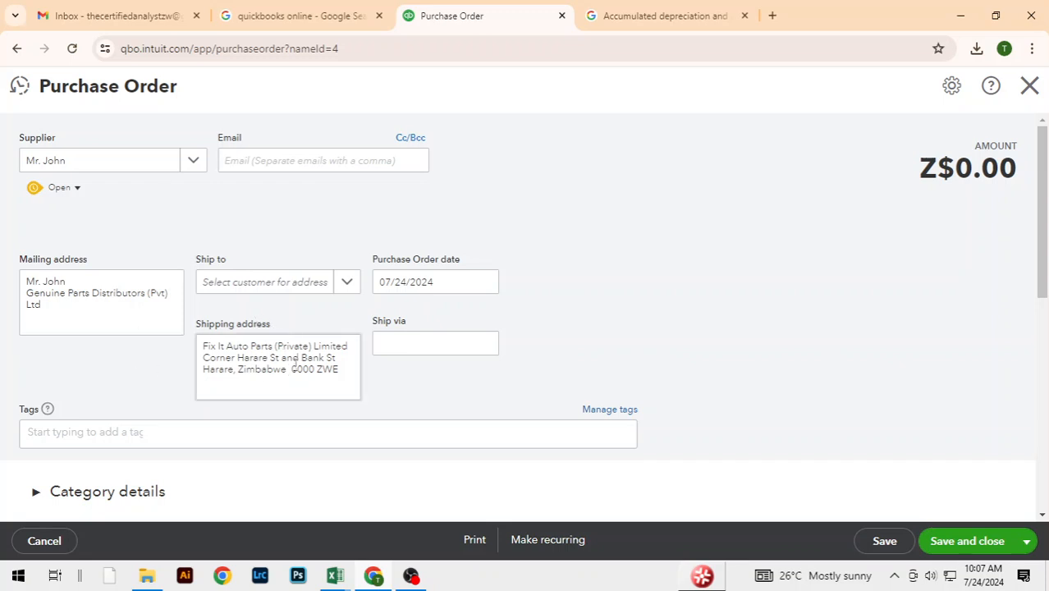
scroll(788, 263, "down", 1)
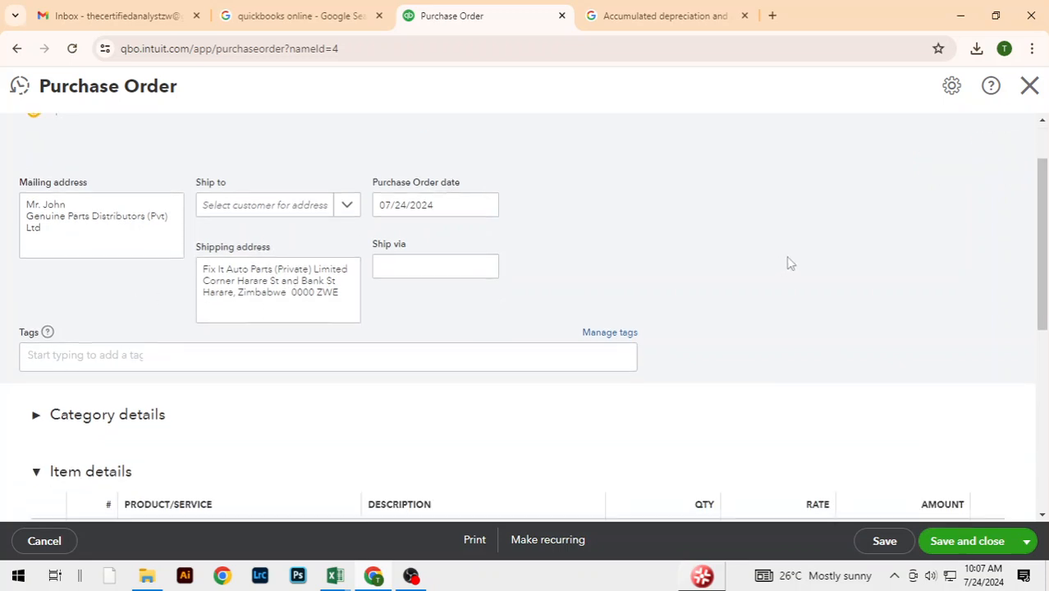
scroll(787, 263, "up", 1)
scroll(787, 261, "down", 4)
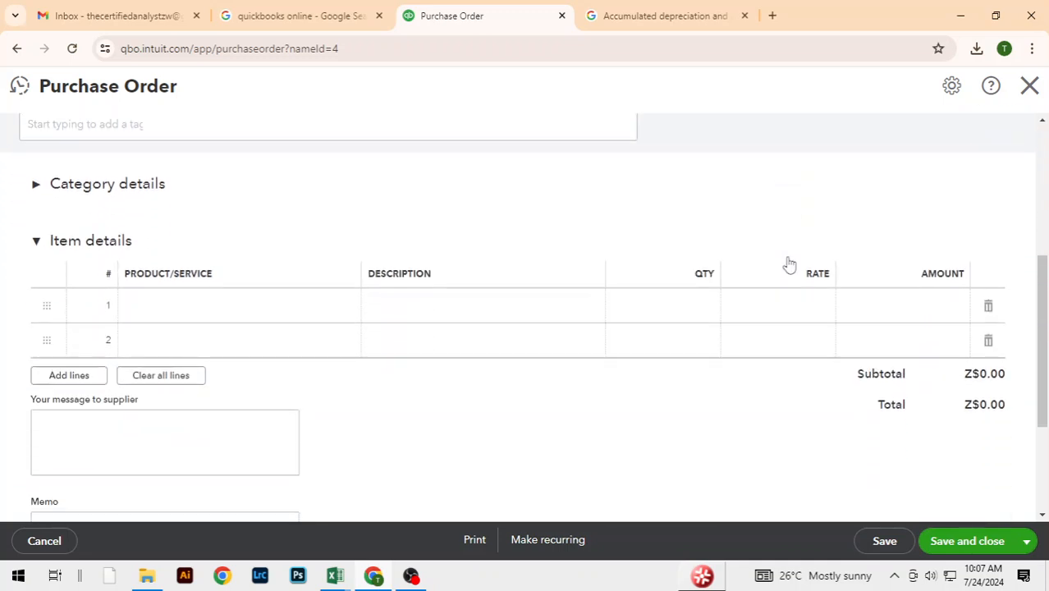
- Check the first purchase's product in the Excel Suppliers sheet and add Air Filter as the purchase order's first item in QuickBooks
key("alt+Tab")
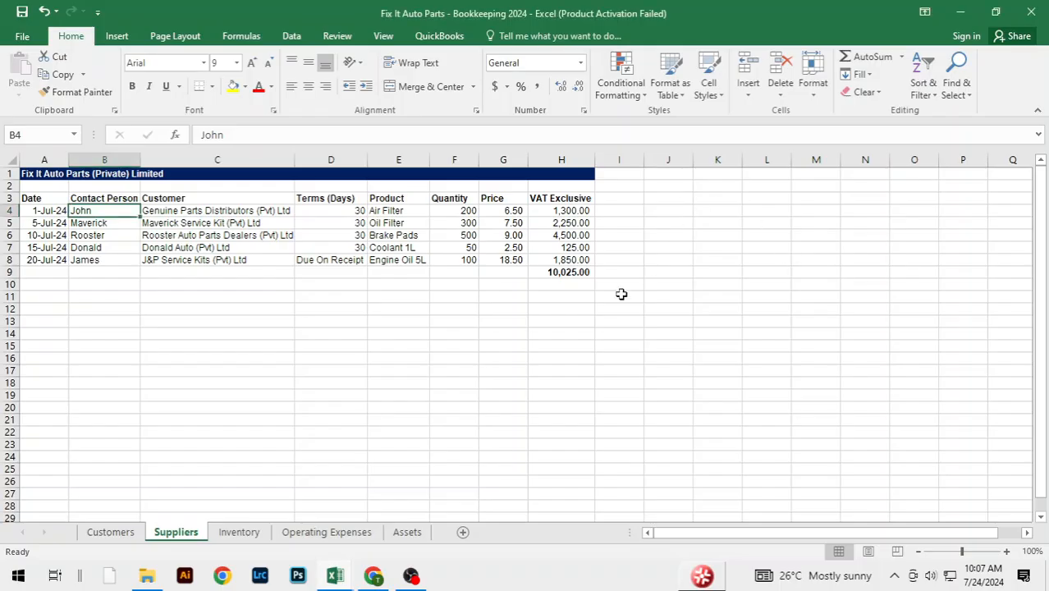
left_click(374, 211)
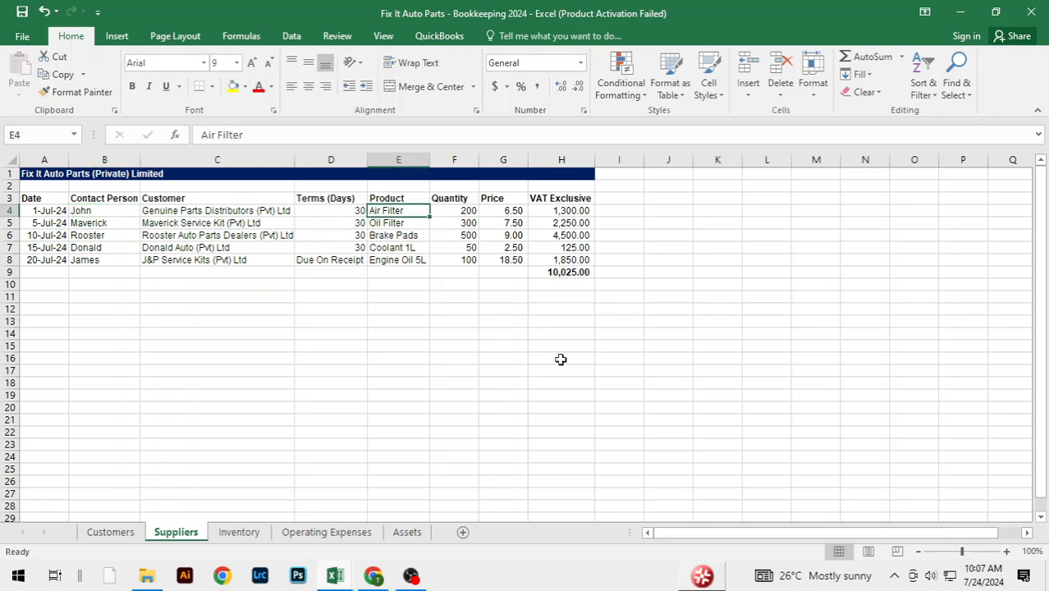
key("alt+Tab")
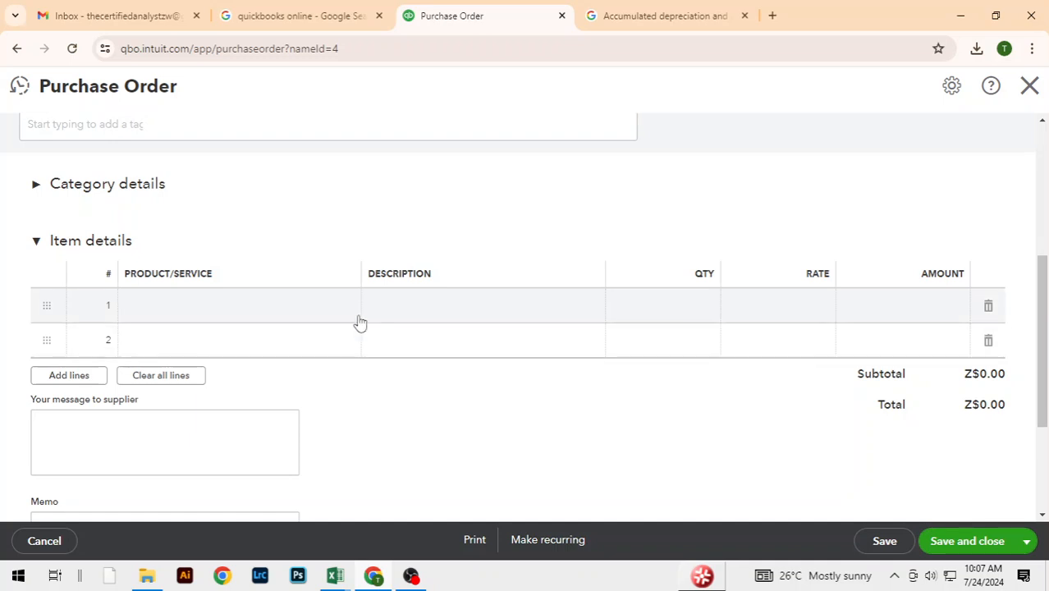
left_click(306, 317)
left_click(311, 317)
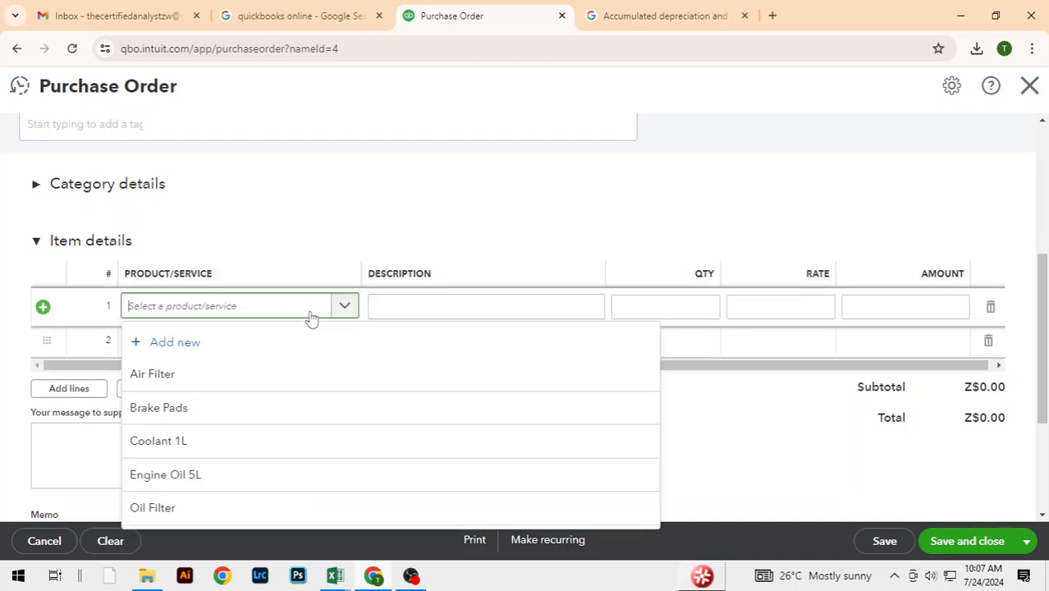
type("air")
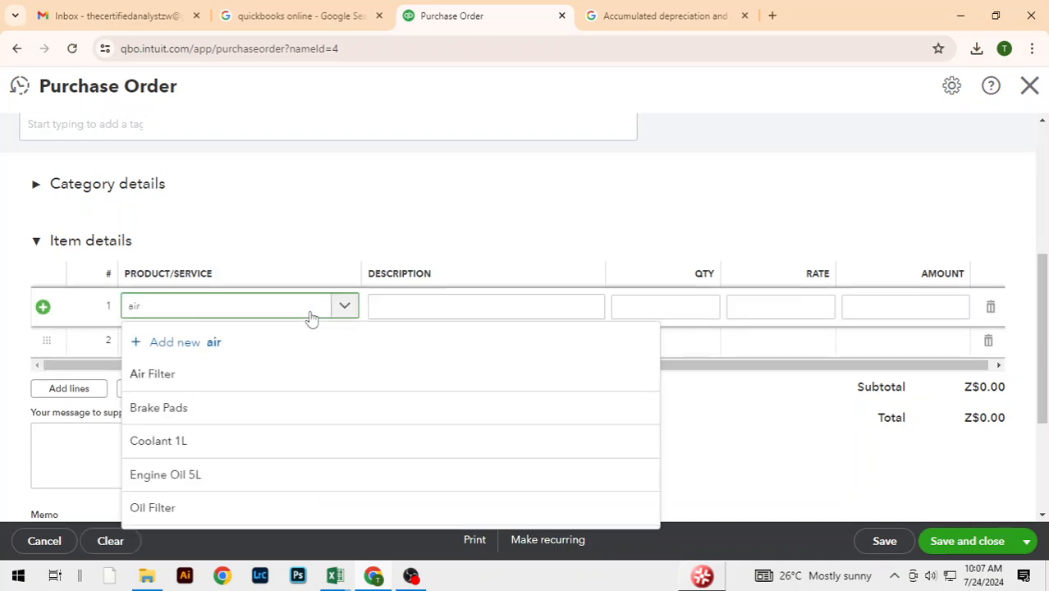
left_click(297, 374)
left_click(553, 449)
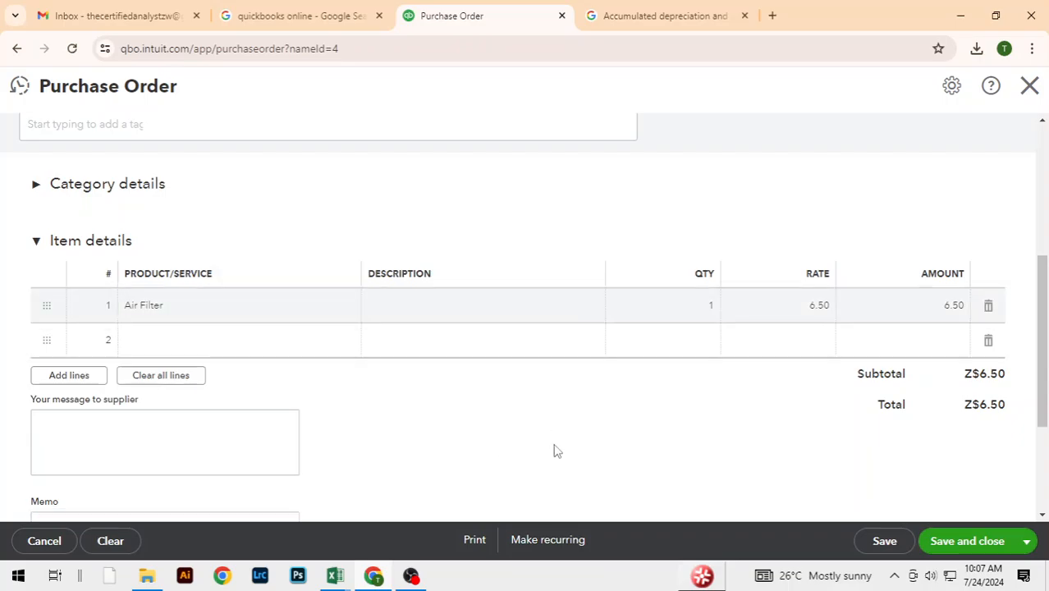
- Check the Air Filter quantity and price in Excel and set the item's quantity to 200 on the QuickBooks purchase order
key("alt+Tab")
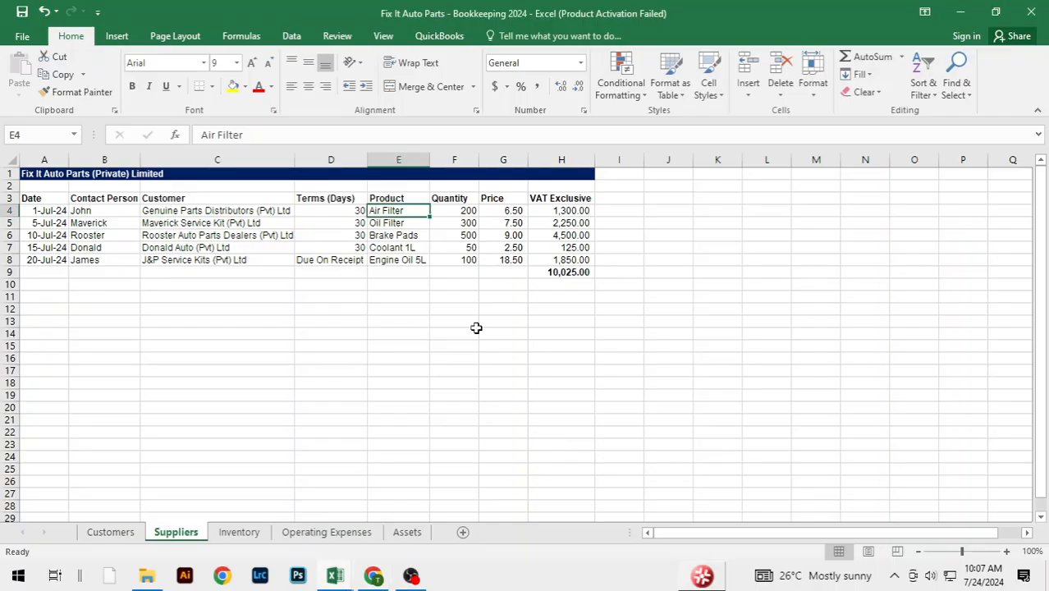
left_click(512, 212)
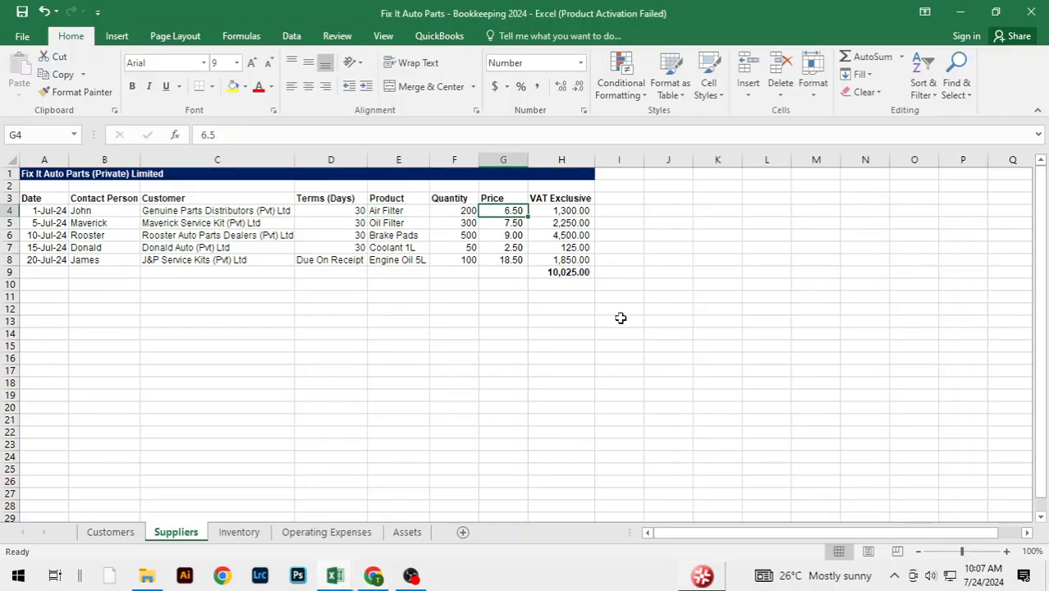
key("alt+Tab")
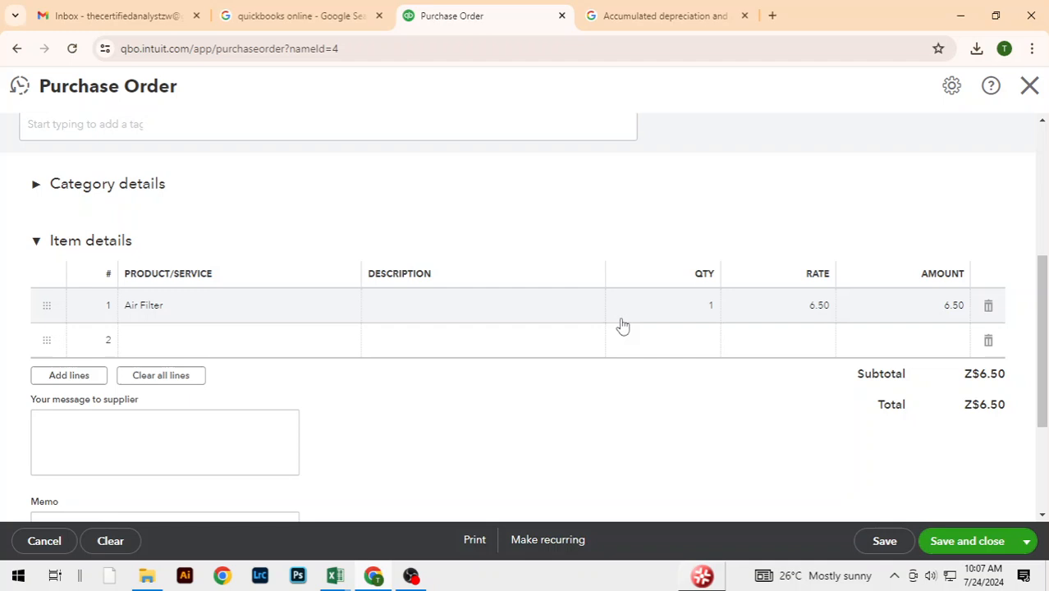
left_click(667, 310)
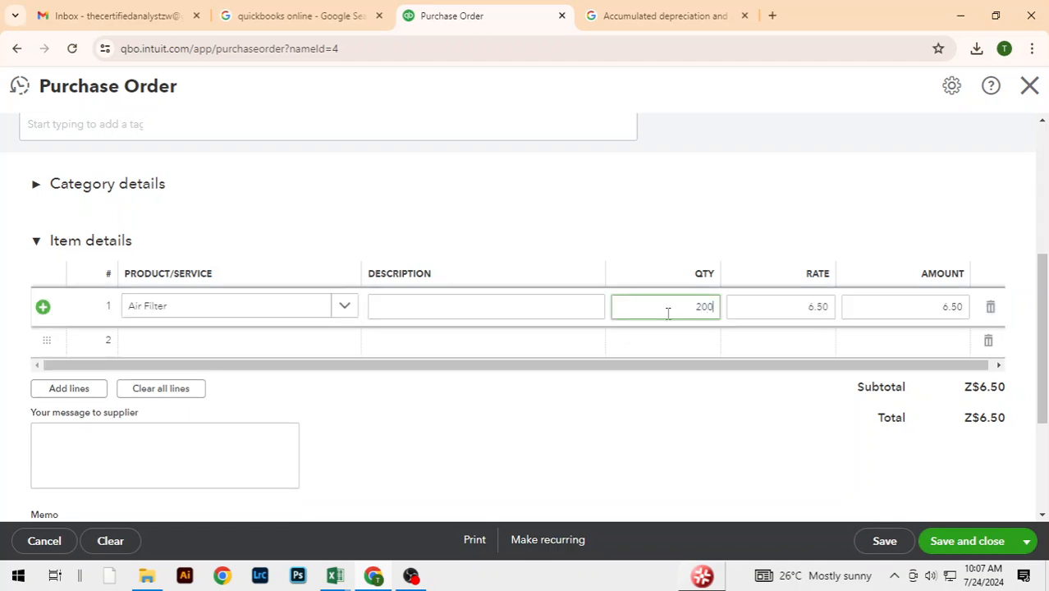
type("200")
left_click(678, 408)
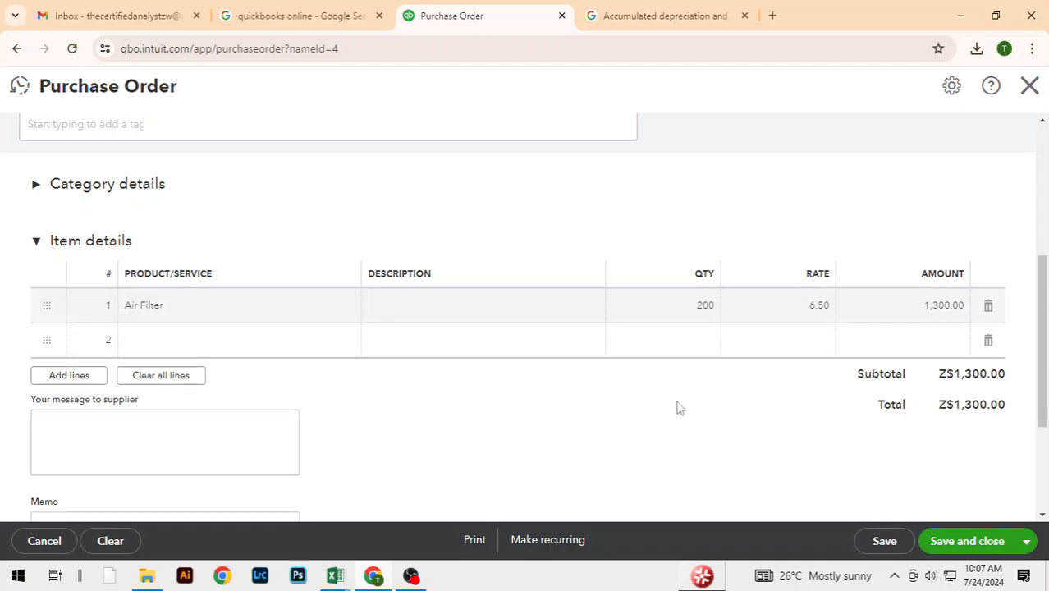
- Compare the Air Filter VAT-exclusive amount in Excel with the QuickBooks purchase order, and save and close the order
key("alt+Tab")
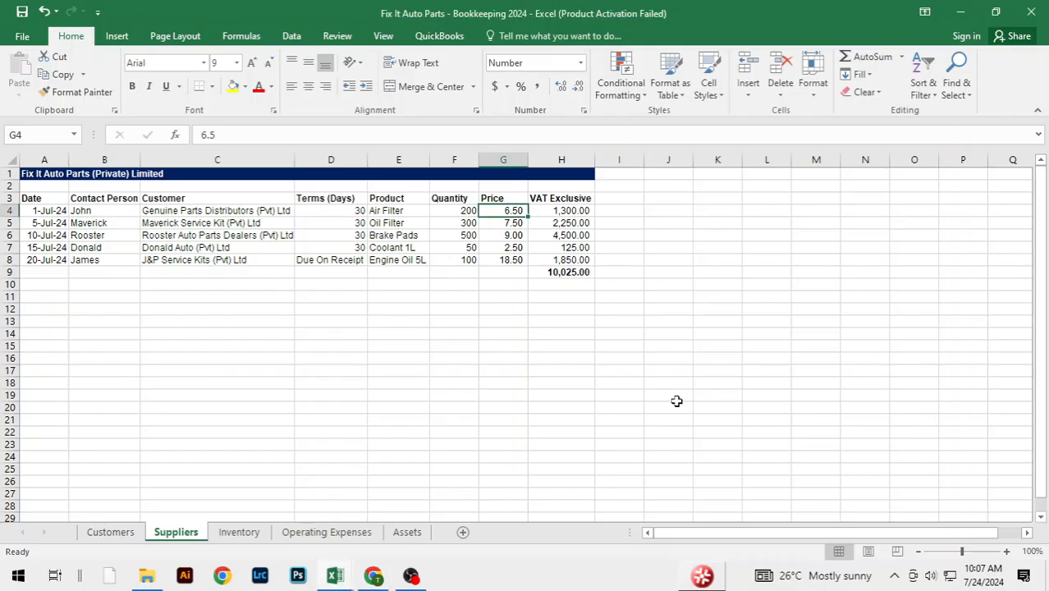
left_click(572, 211)
key("alt+Tab")
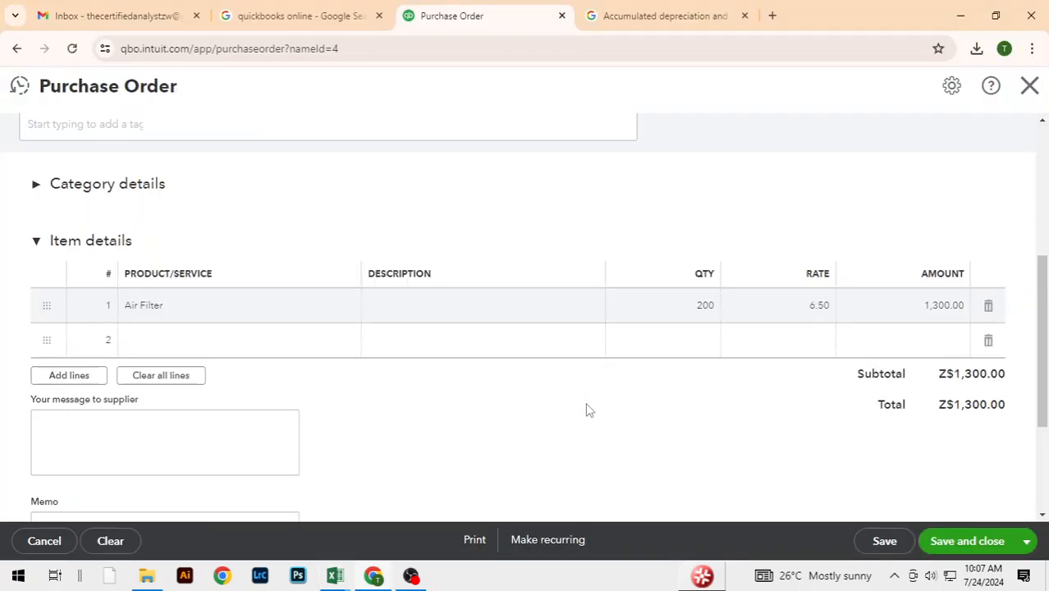
scroll(646, 387, "up", 4)
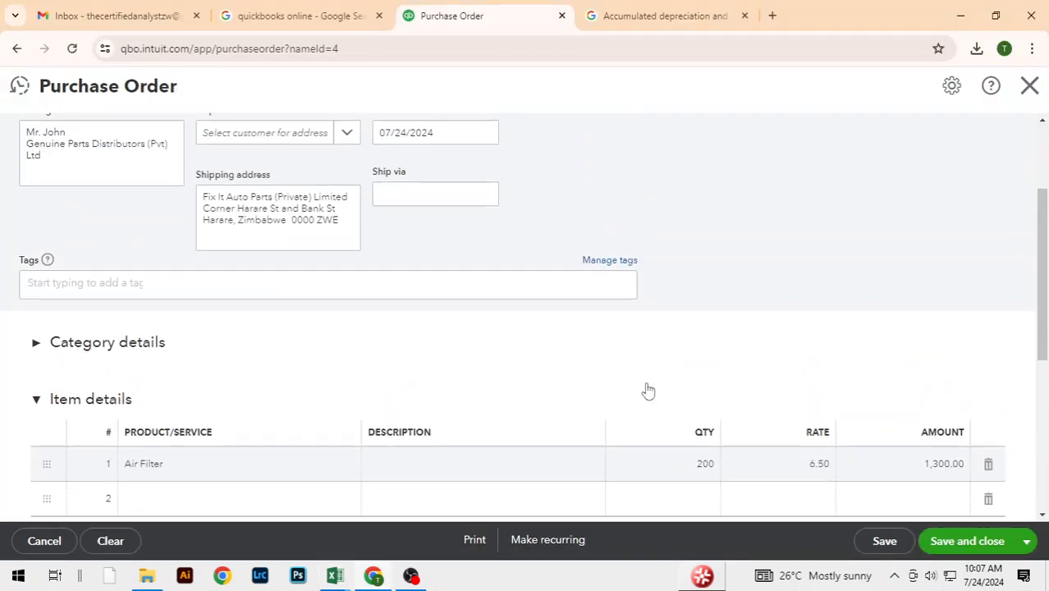
scroll(762, 342, "down", 5)
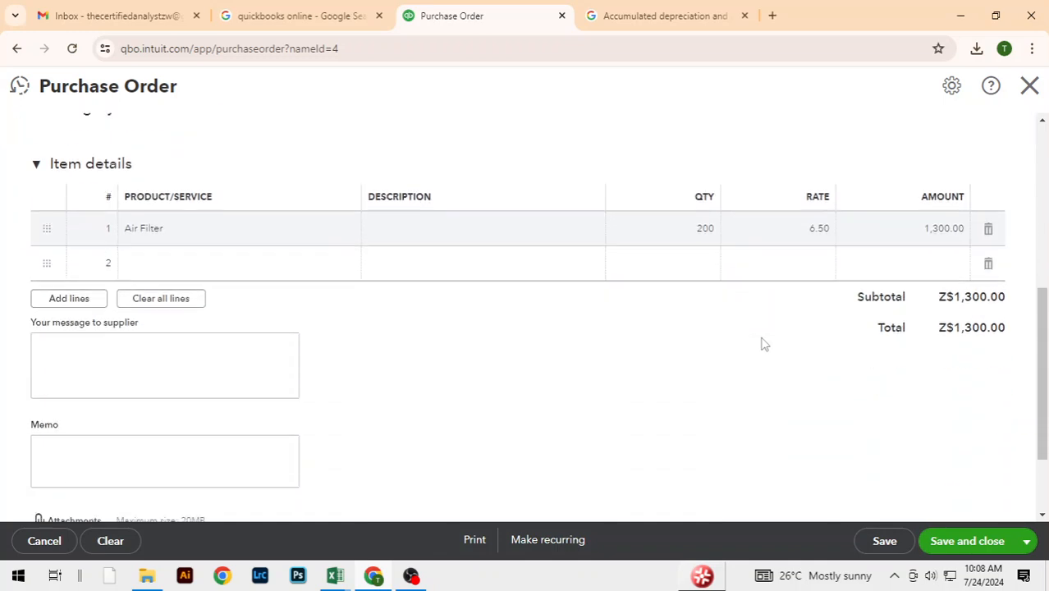
left_click(966, 541)
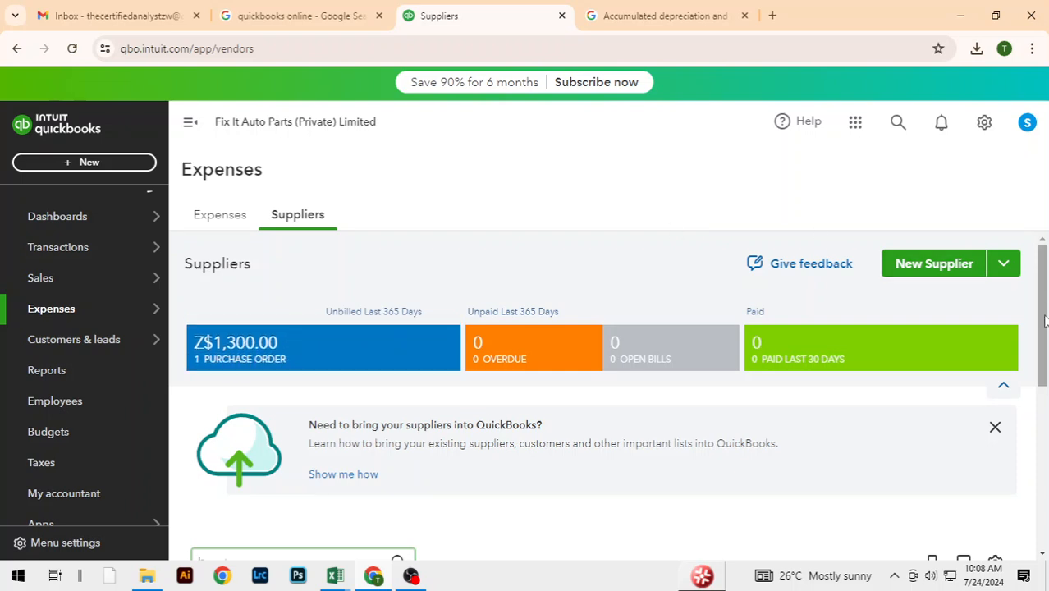
- Filter the supplier list to show only suppliers with purchase orders
left_click_drag(1043, 319, 1036, 464)
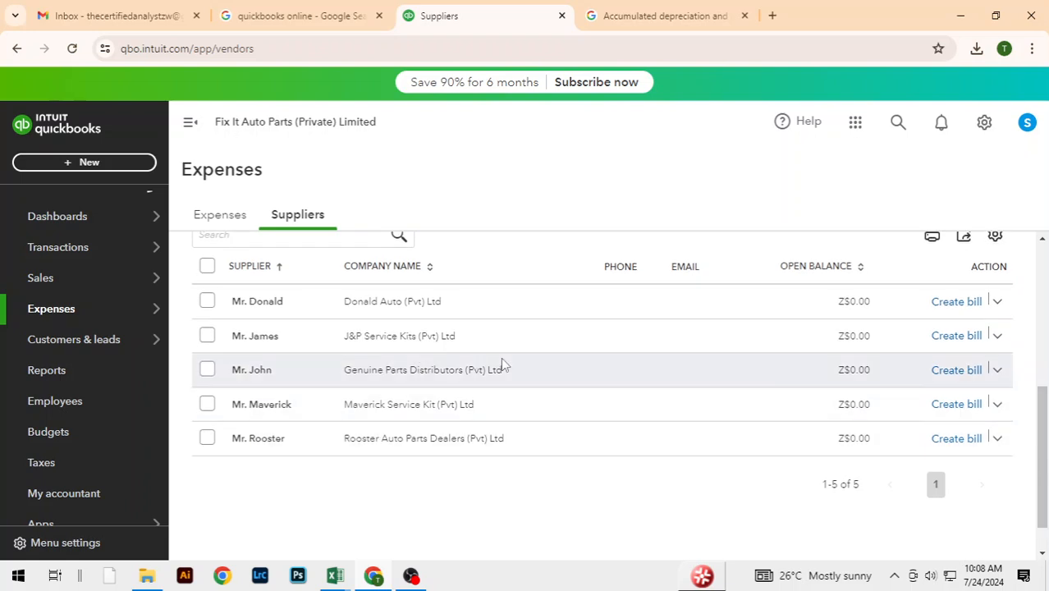
left_click_drag(1045, 426, 1046, 287)
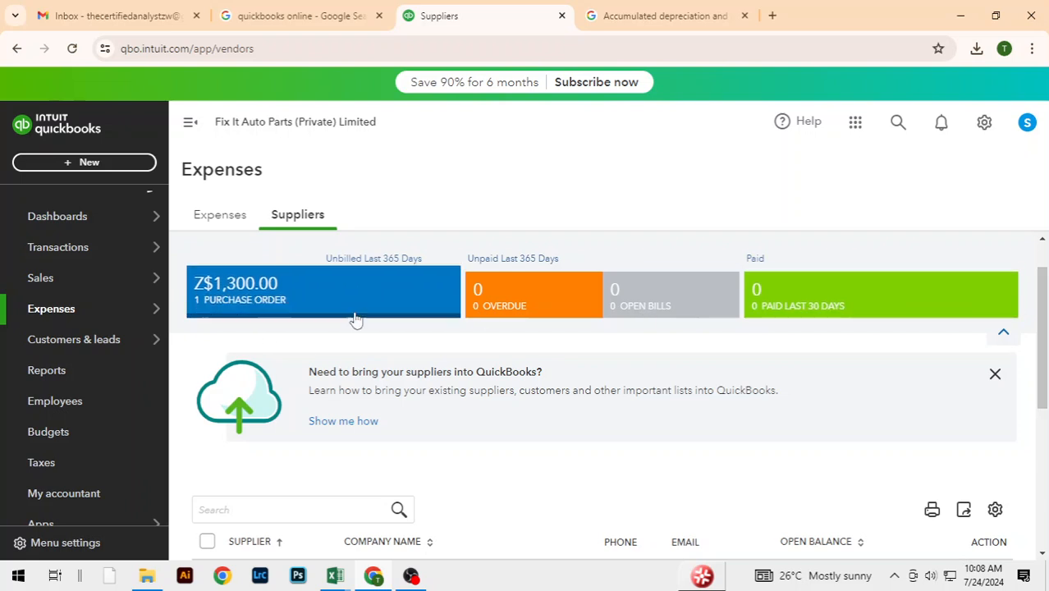
left_click(289, 305)
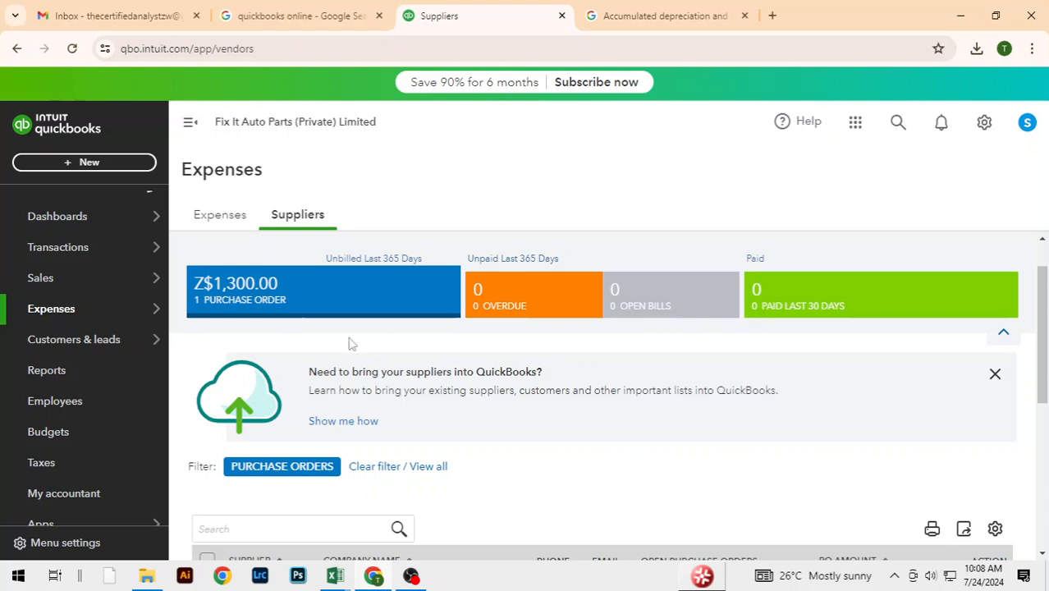
- Create a bill for Genuine Parts Distributors from the filtered supplier list and add its open purchase order to the bill
left_click_drag(1040, 359, 1040, 419)
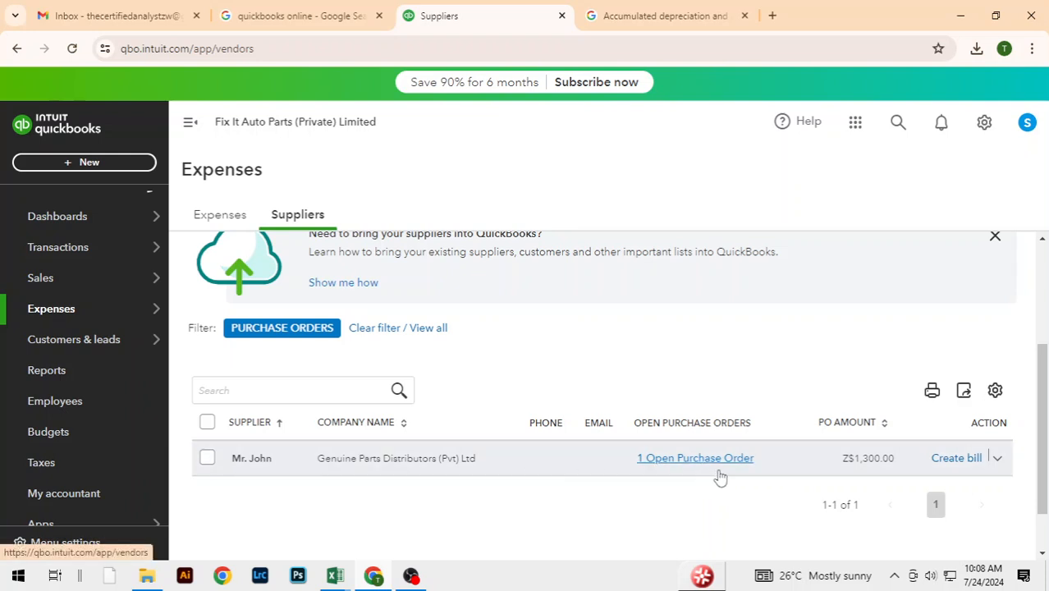
scroll(668, 498, "down", 2)
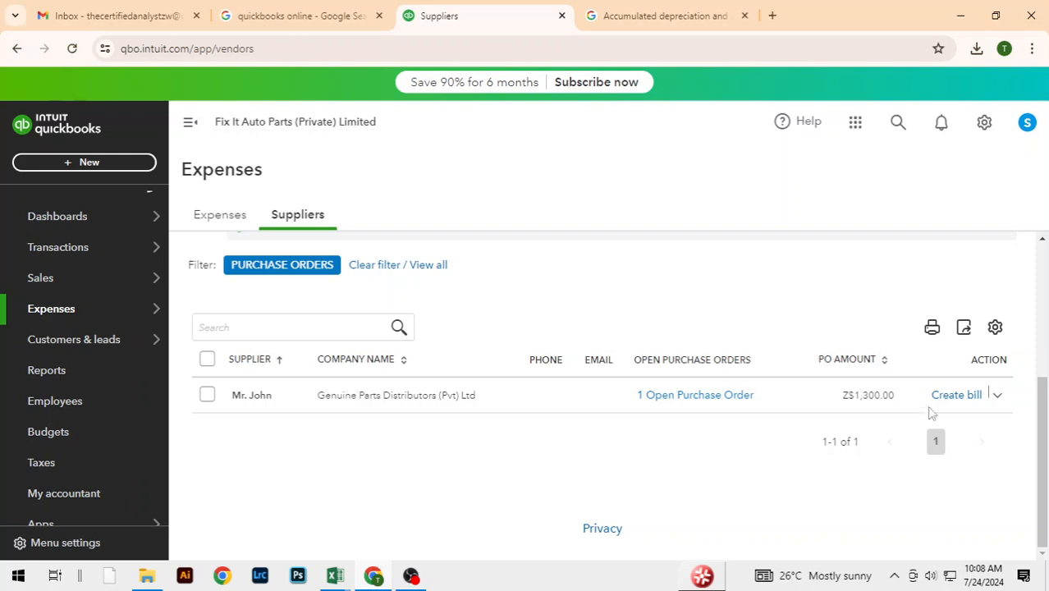
left_click(997, 396)
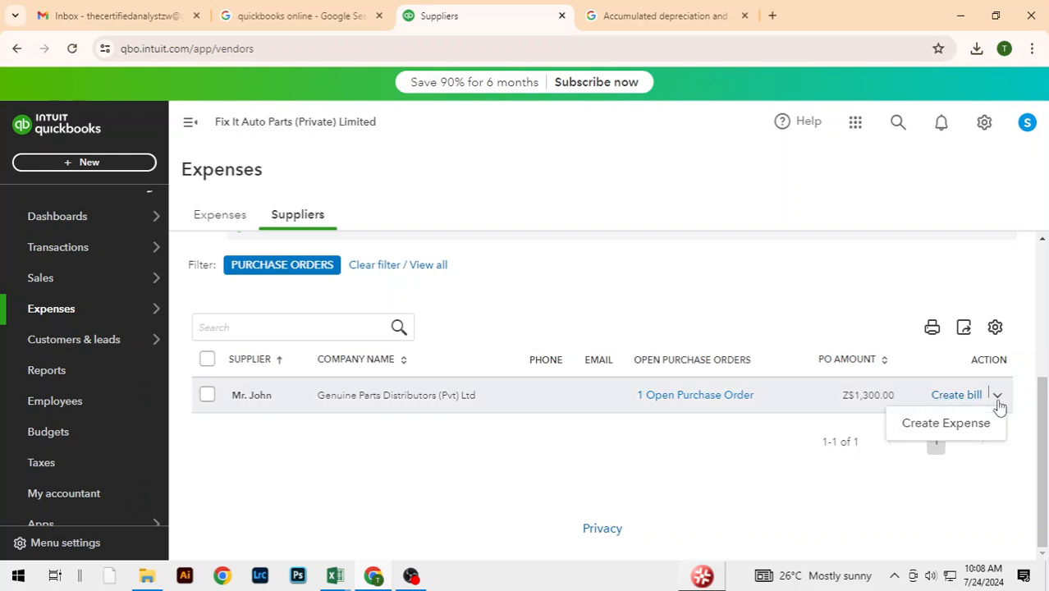
left_click(984, 478)
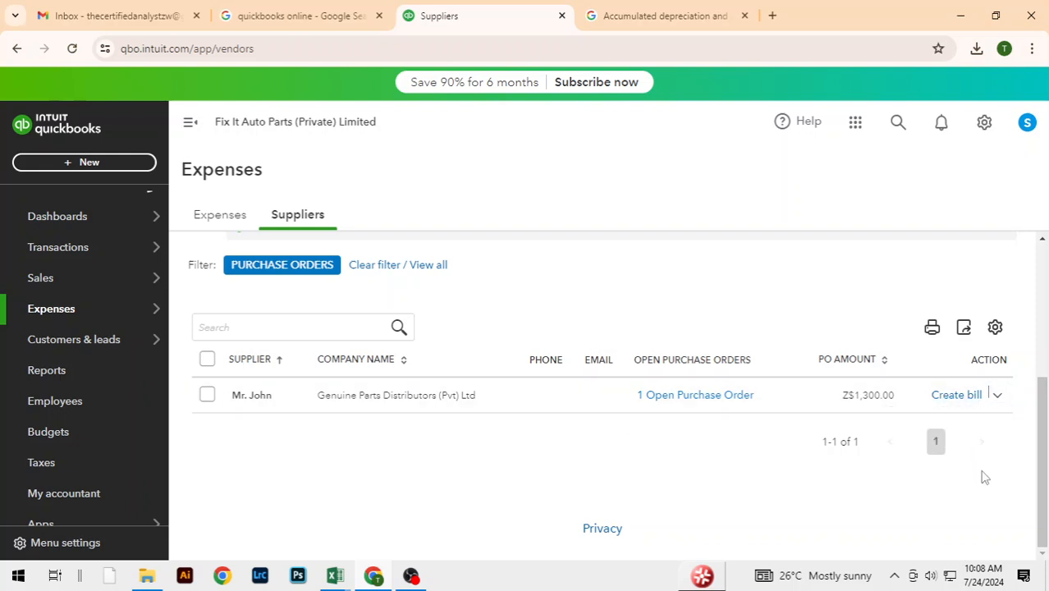
left_click(954, 396)
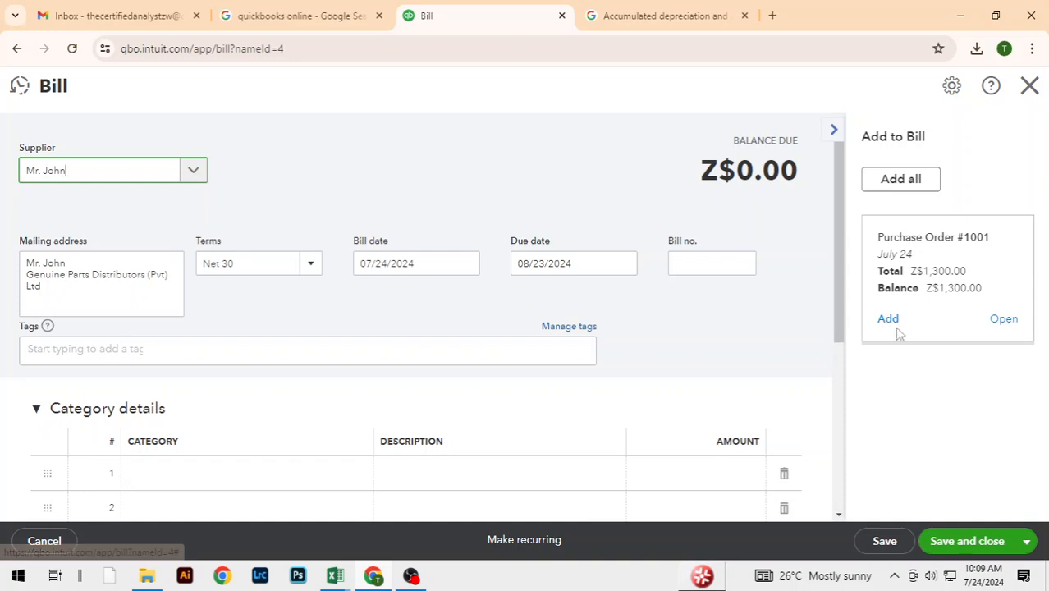
left_click(893, 322)
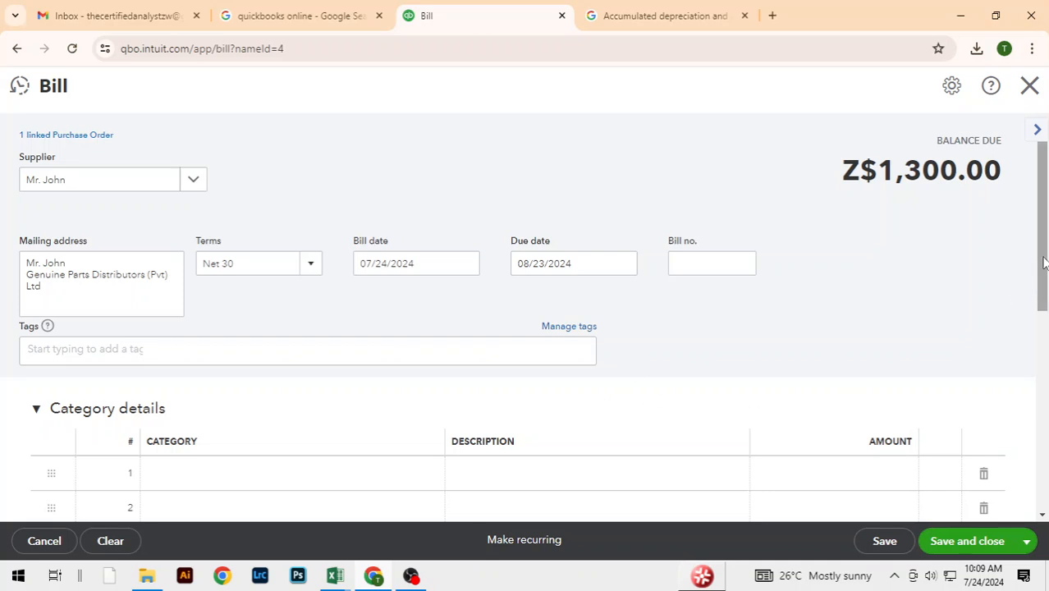
- Review the Air Filter line on the bill, collapse the category details, and save and close the bill
left_click_drag(1043, 261, 1043, 373)
scroll(1045, 373, "up", 1)
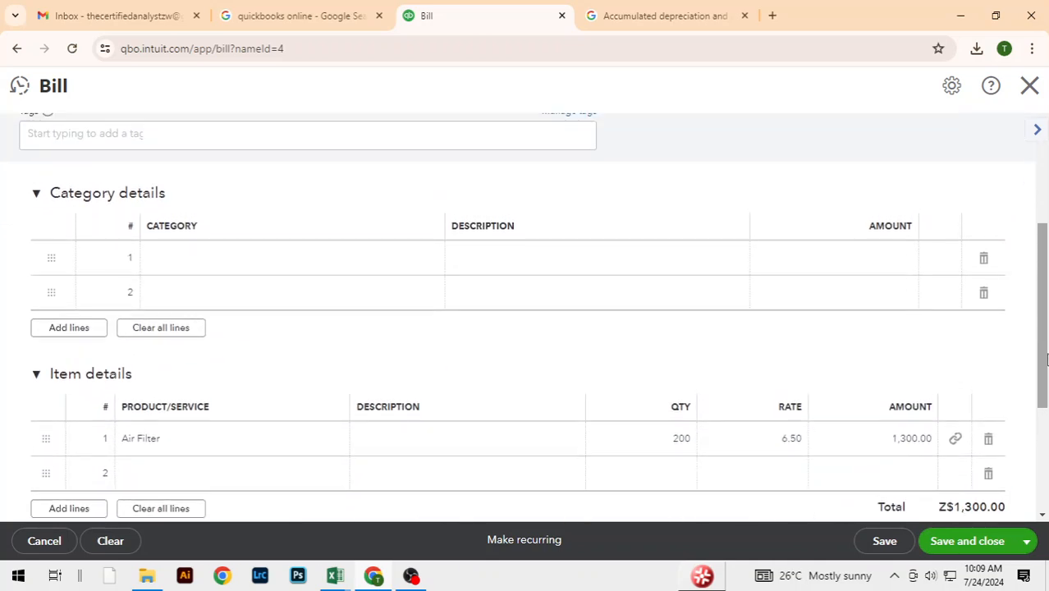
left_click(36, 195)
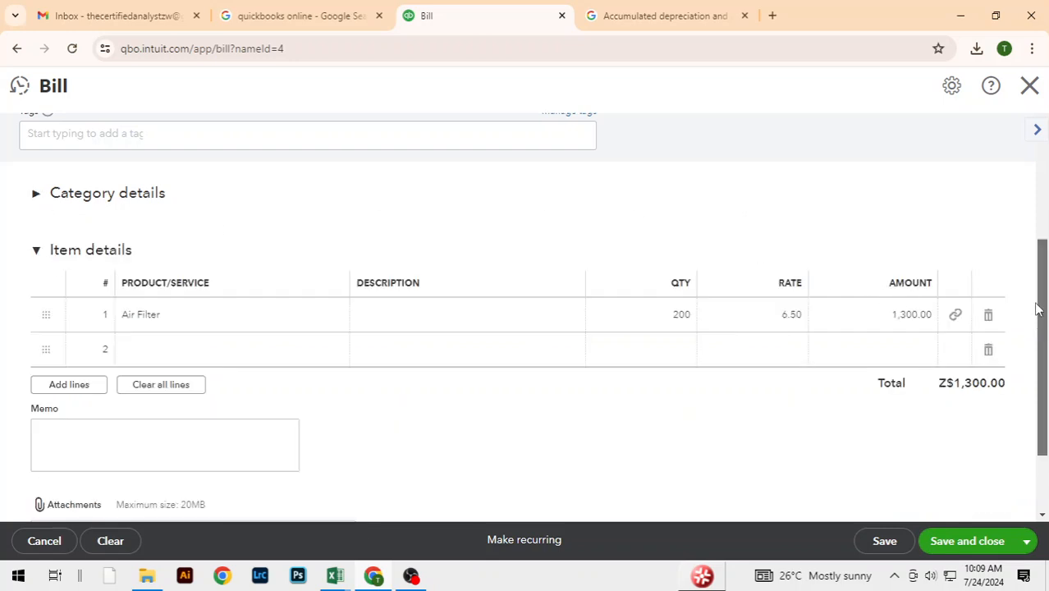
scroll(1023, 204, "up", 3)
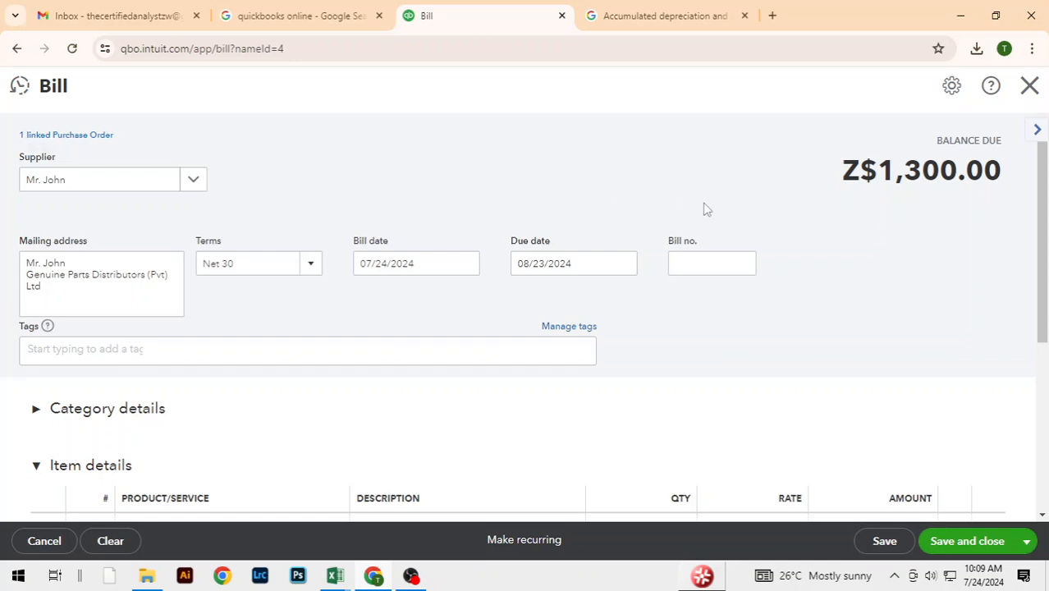
left_click_drag(1039, 234, 1047, 319)
left_click(1026, 541)
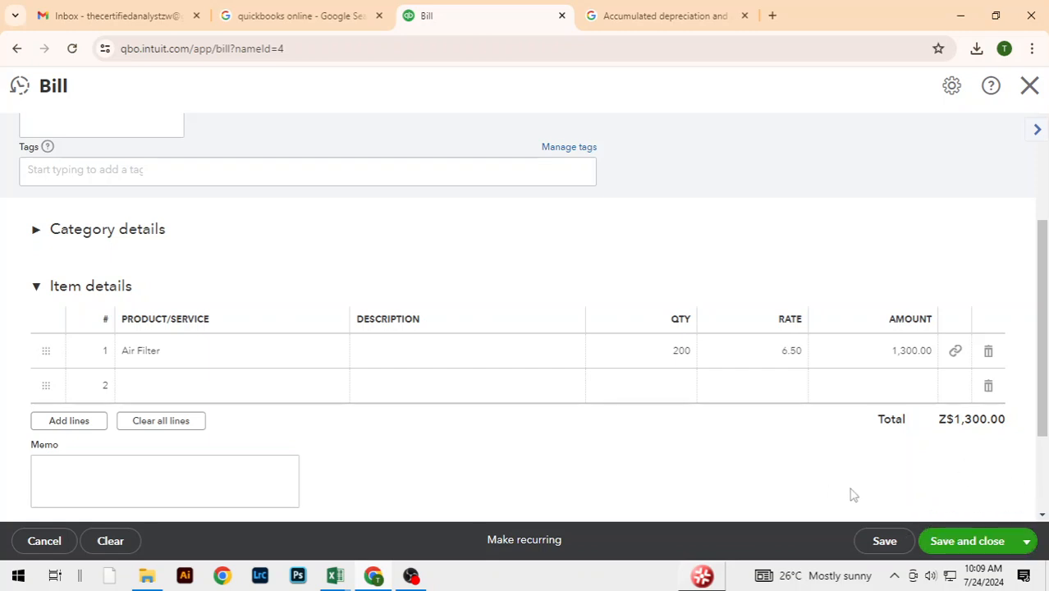
left_click_drag(1044, 360, 1043, 396)
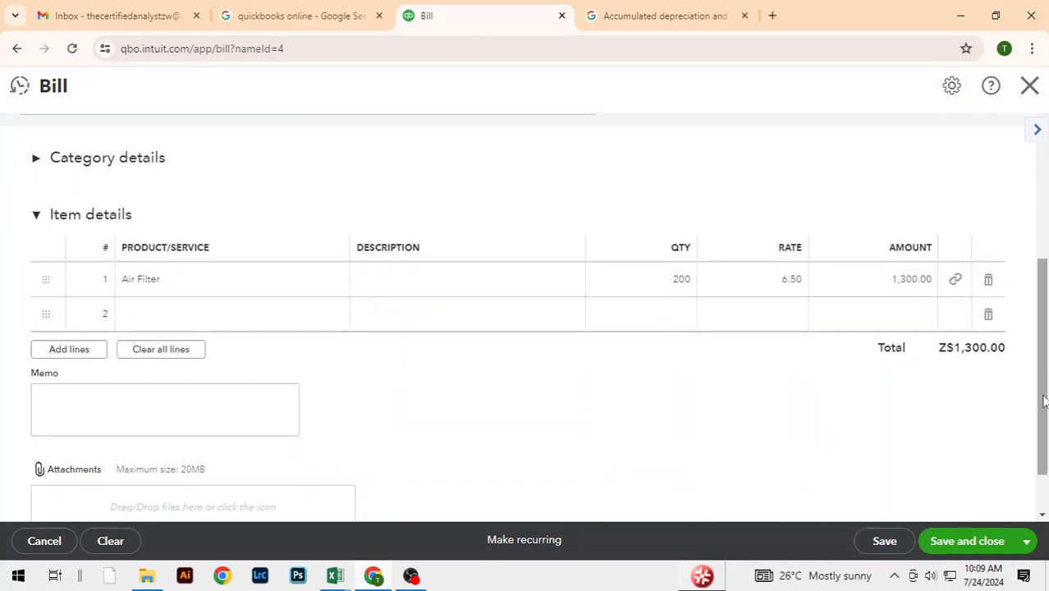
left_click(962, 544)
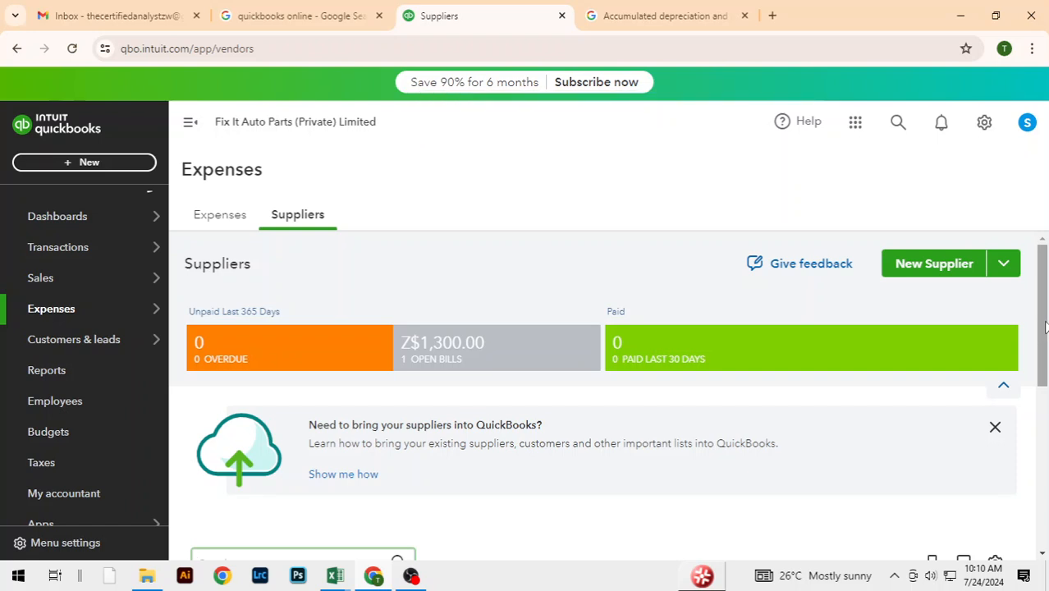
- Examine the supplier summary and open balances in QuickBooks, and check the purchases in the Excel Suppliers sheet
mouse_move(1046, 327)
left_mouse_down()
mouse_move(1046, 348)
mouse_move(1046, 337)
left_mouse_up()
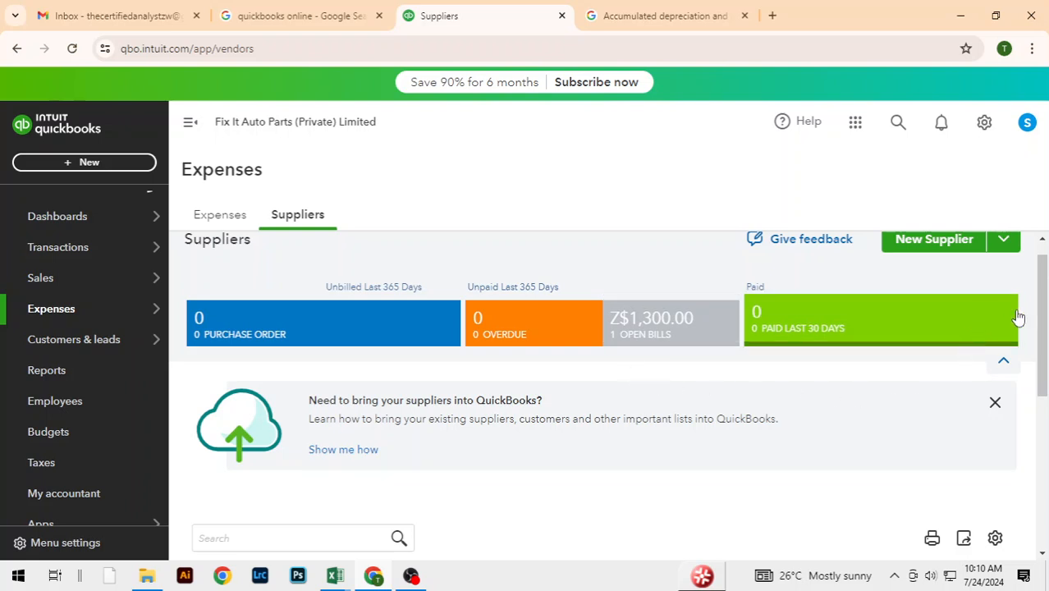
left_click_drag(1040, 319, 1037, 443)
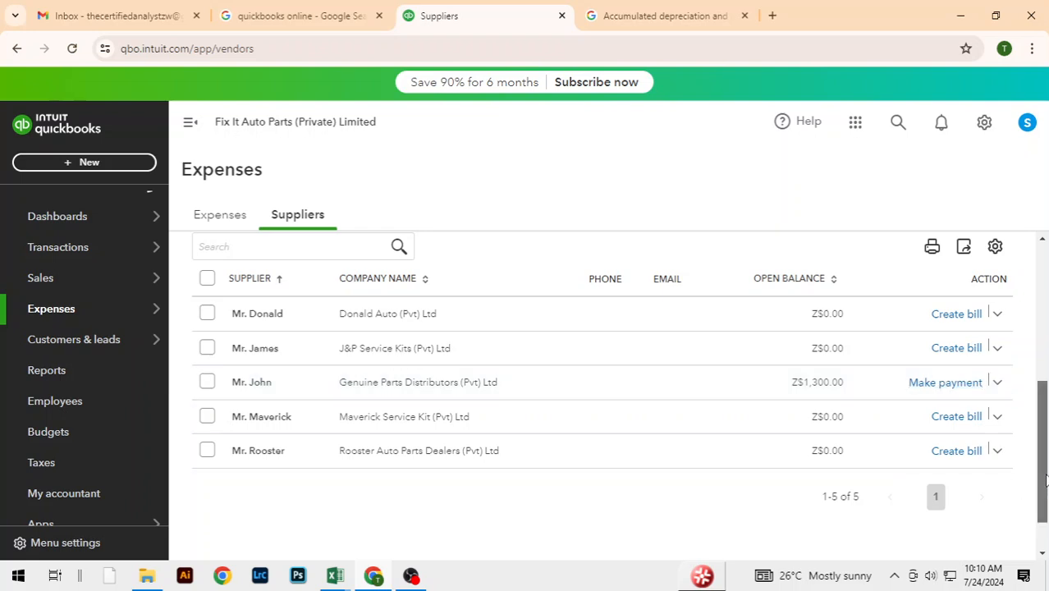
scroll(1038, 492, "up", 2)
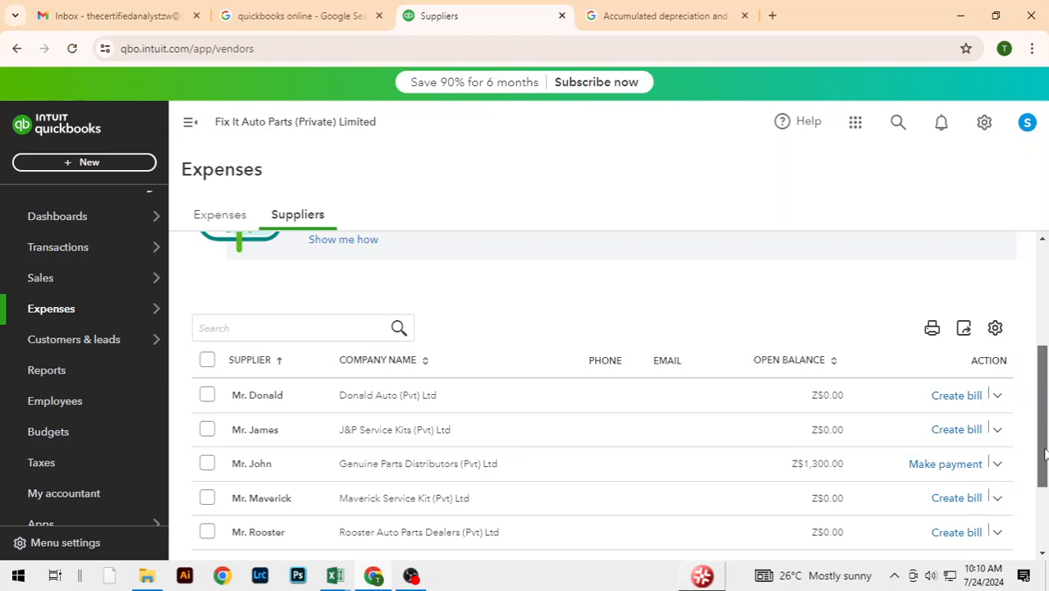
left_click_drag(1044, 453, 1040, 341)
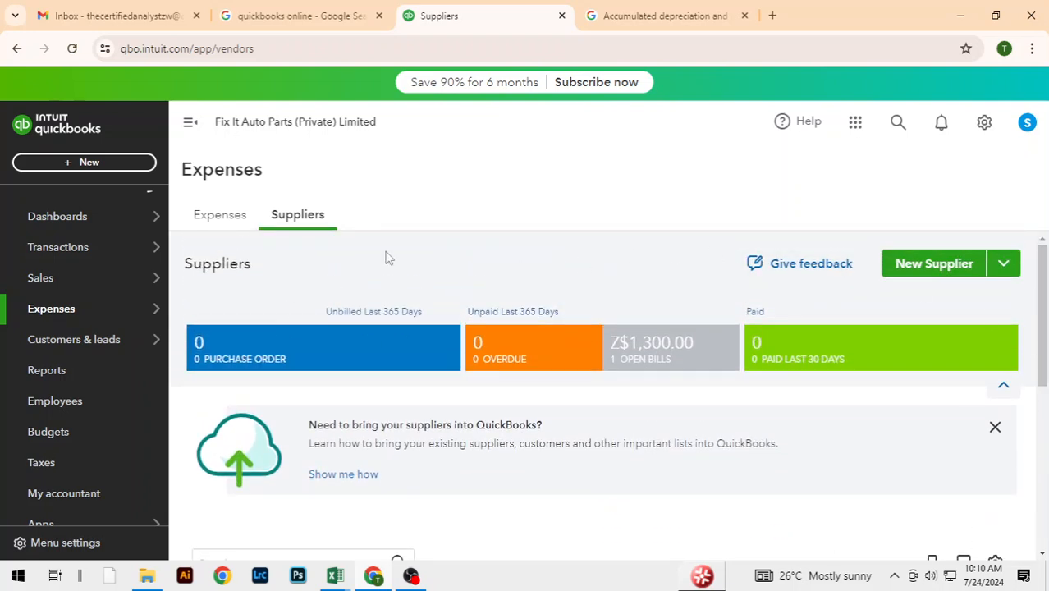
left_click_drag(1037, 350, 1039, 476)
key("alt+Tab")
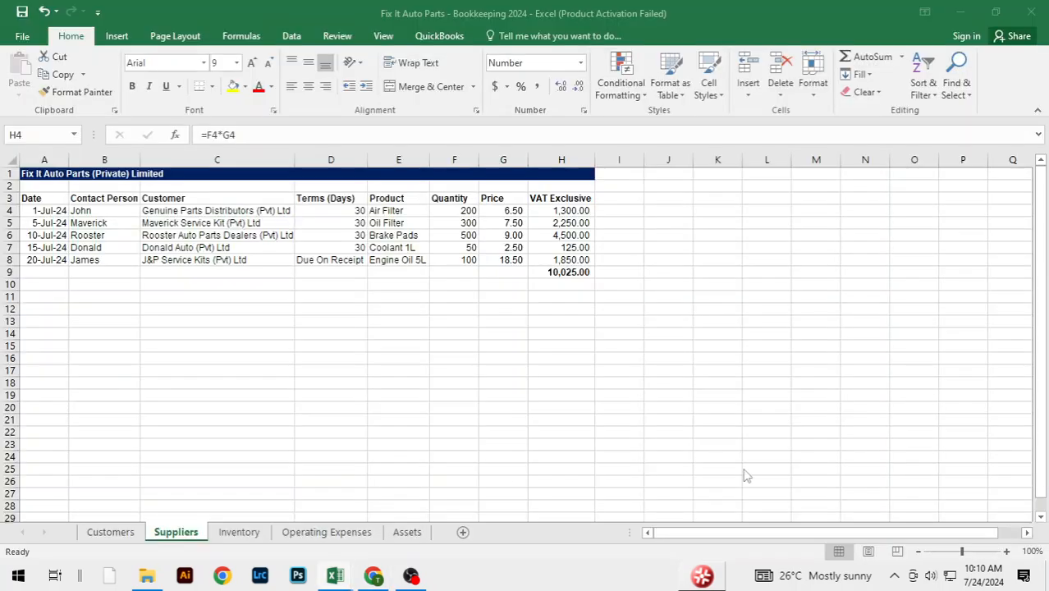
left_click(92, 220)
key("alt+Tab")
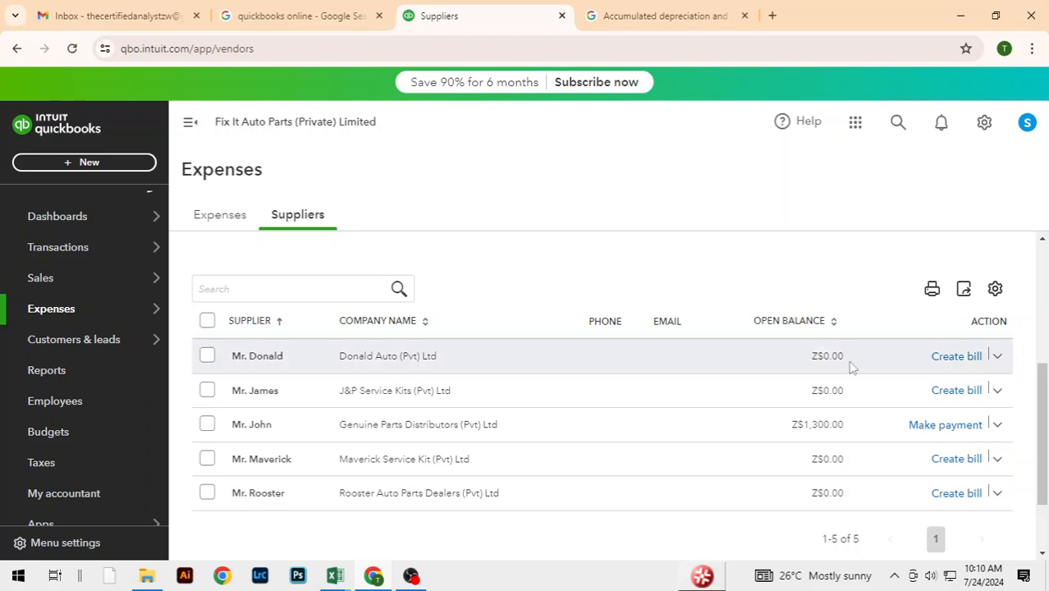
- Open the Genuine Parts Distributors supplier record, dismiss the column management tip, and show the actions in its transaction list
mouse_move(1046, 414)
left_mouse_down()
mouse_move(1046, 402)
mouse_move(1046, 428)
left_mouse_up()
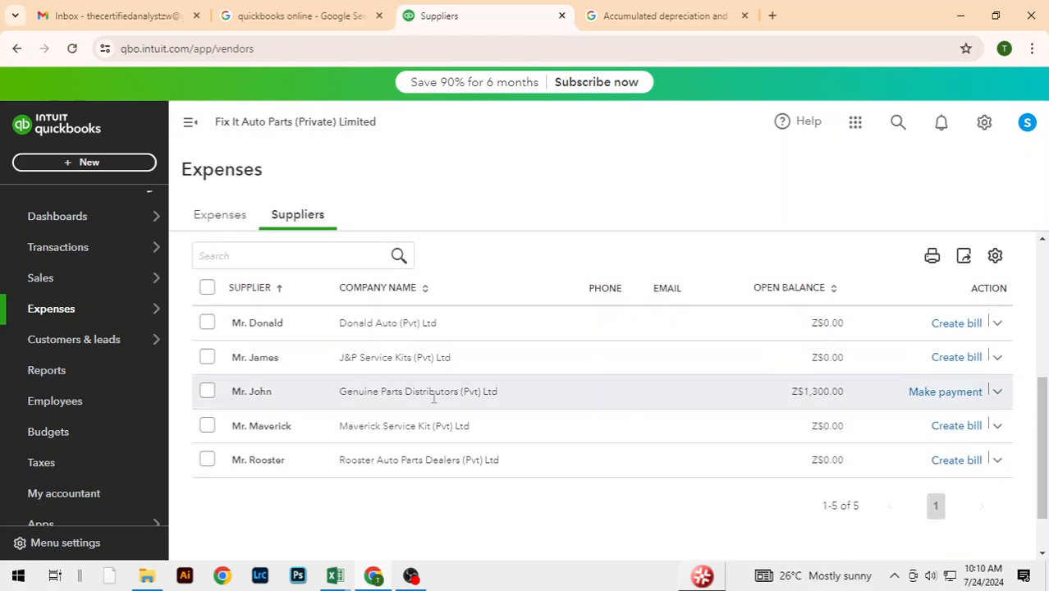
left_click(254, 395)
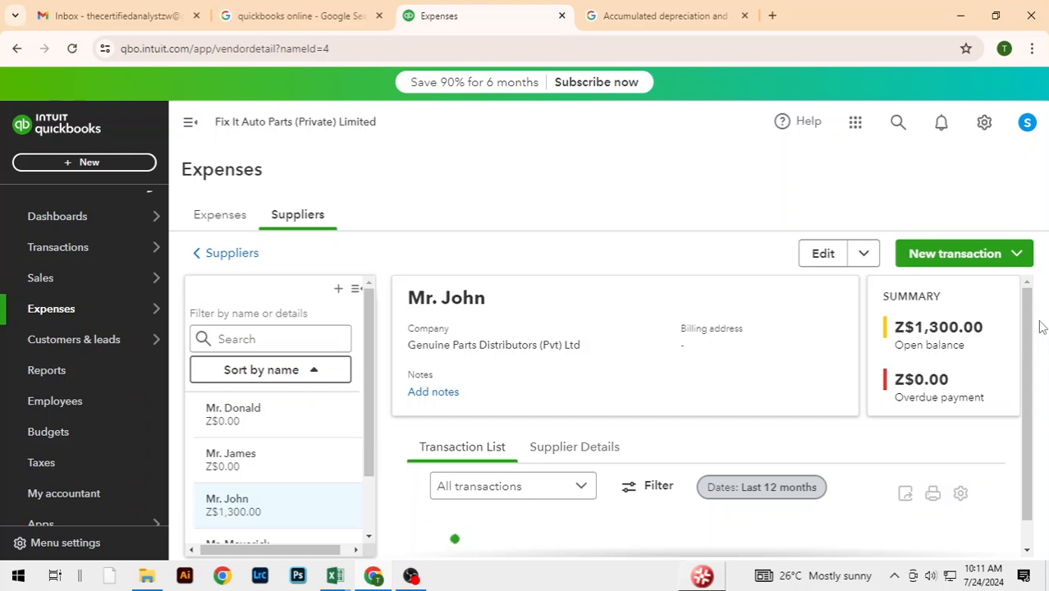
left_click_drag(1027, 368, 1024, 473)
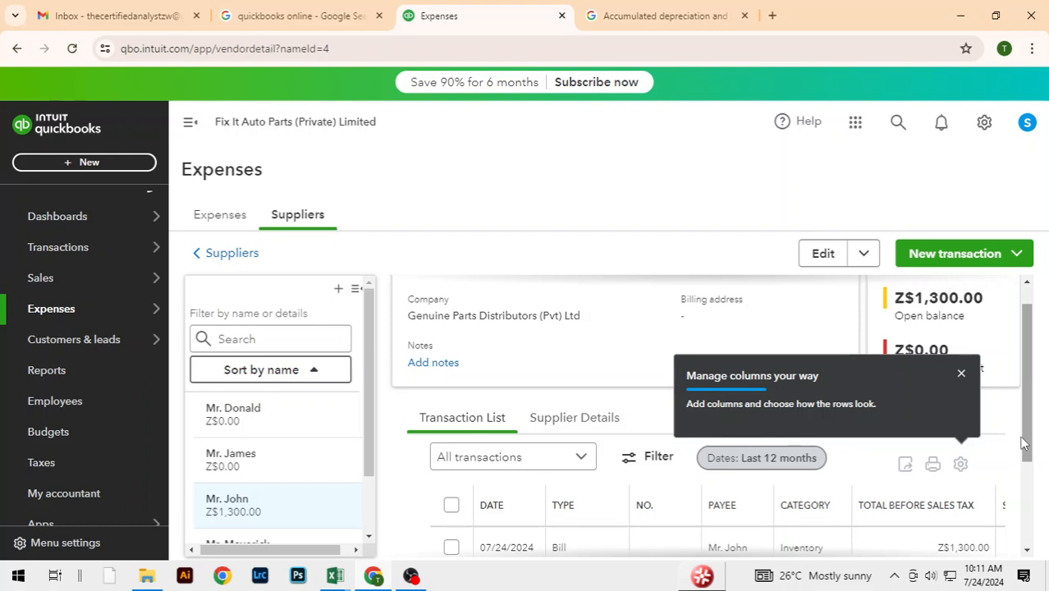
scroll(1029, 457, "down", 2)
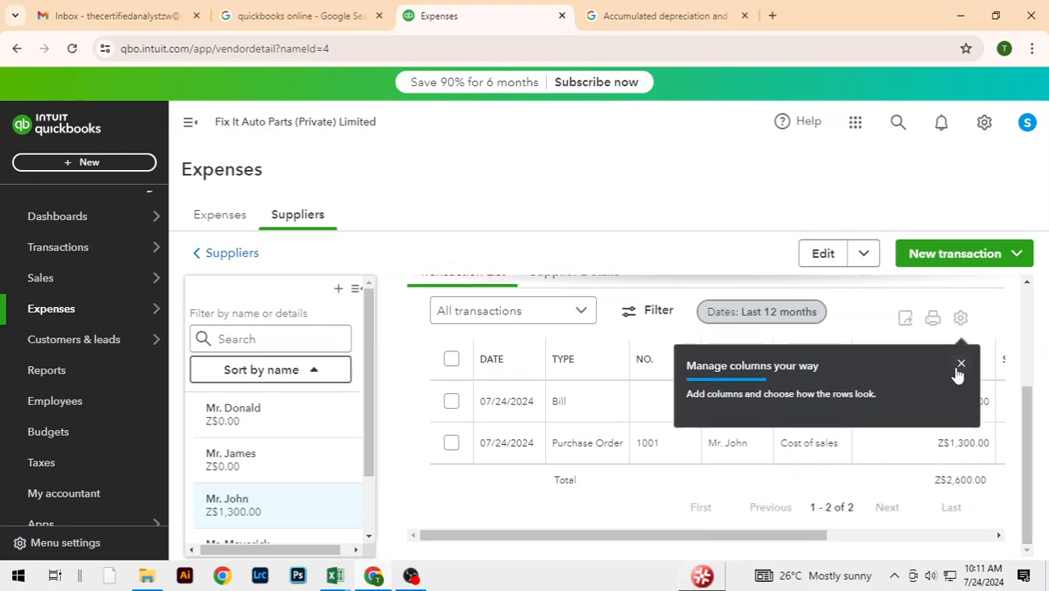
left_click(958, 368)
left_click_drag(700, 535, 727, 546)
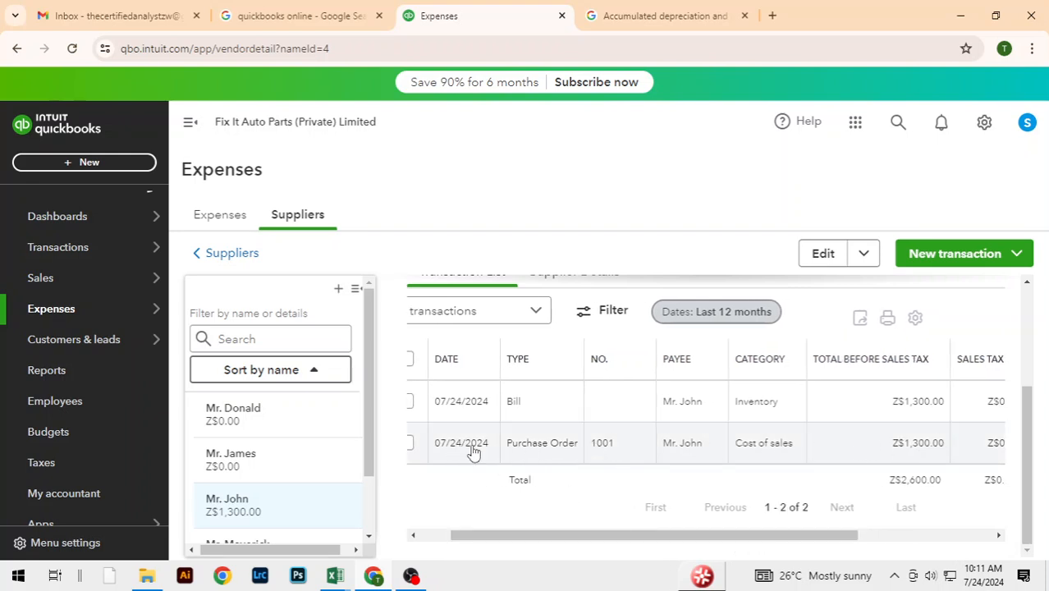
left_click_drag(623, 543, 757, 543)
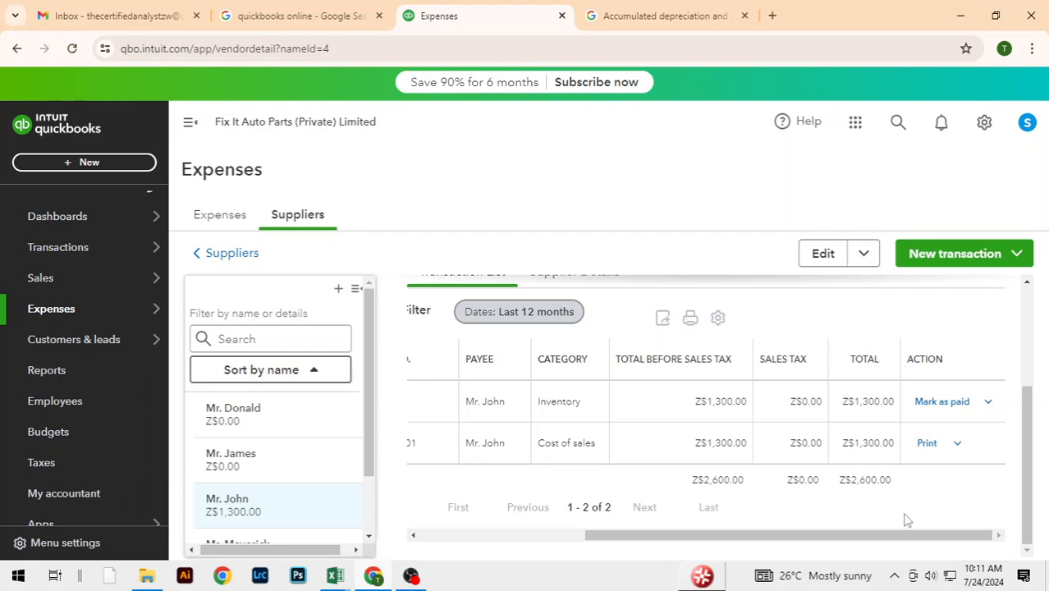
- Open the supplier's purchase order for editing, set its date to 07/01/2024, and save it despite the linked bill
left_click(957, 445)
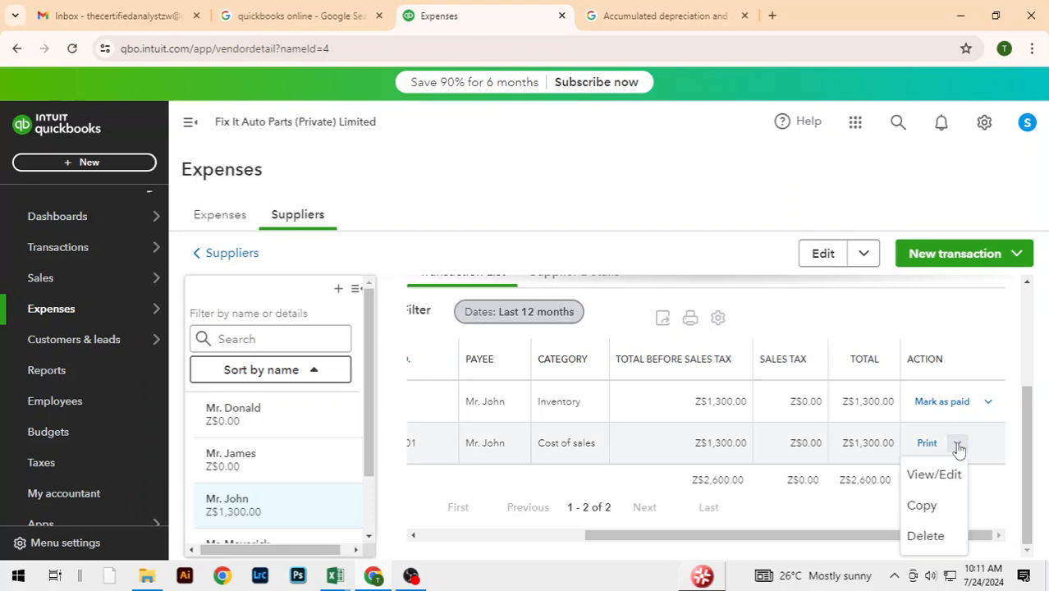
left_click(921, 481)
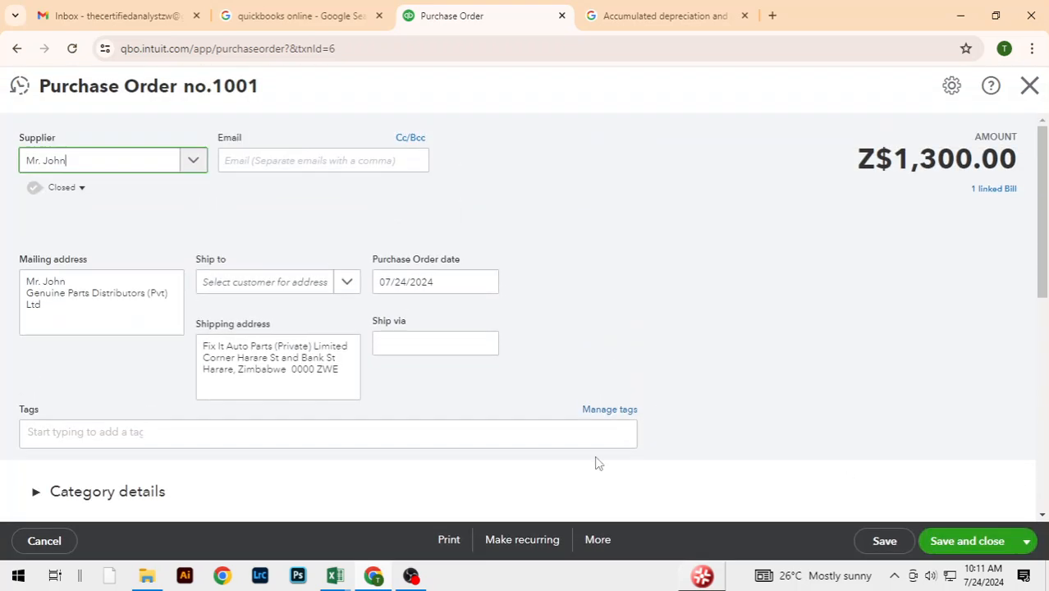
left_click(485, 281)
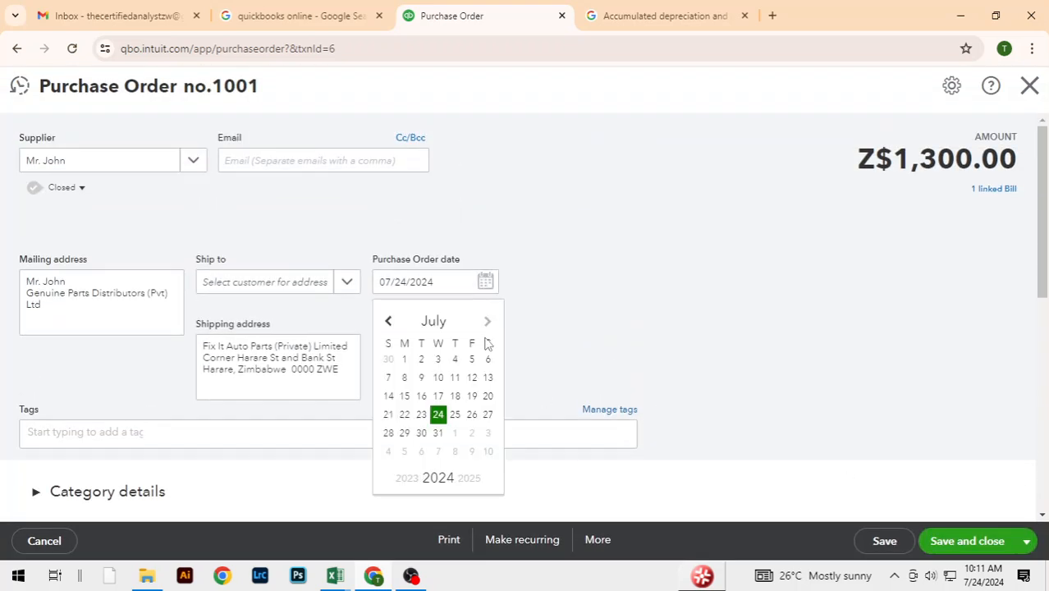
left_click(404, 359)
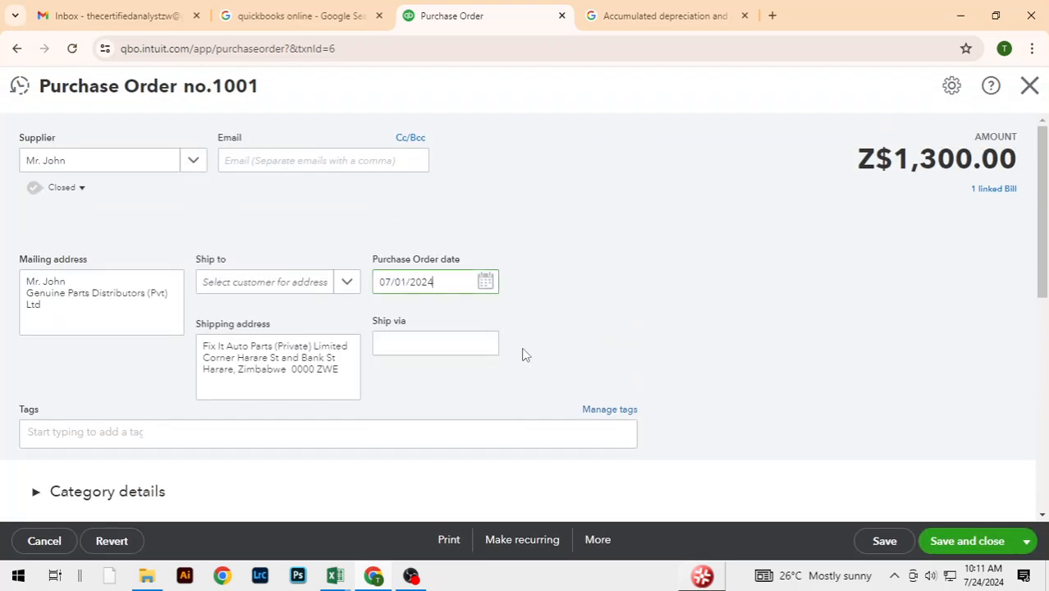
left_click(965, 544)
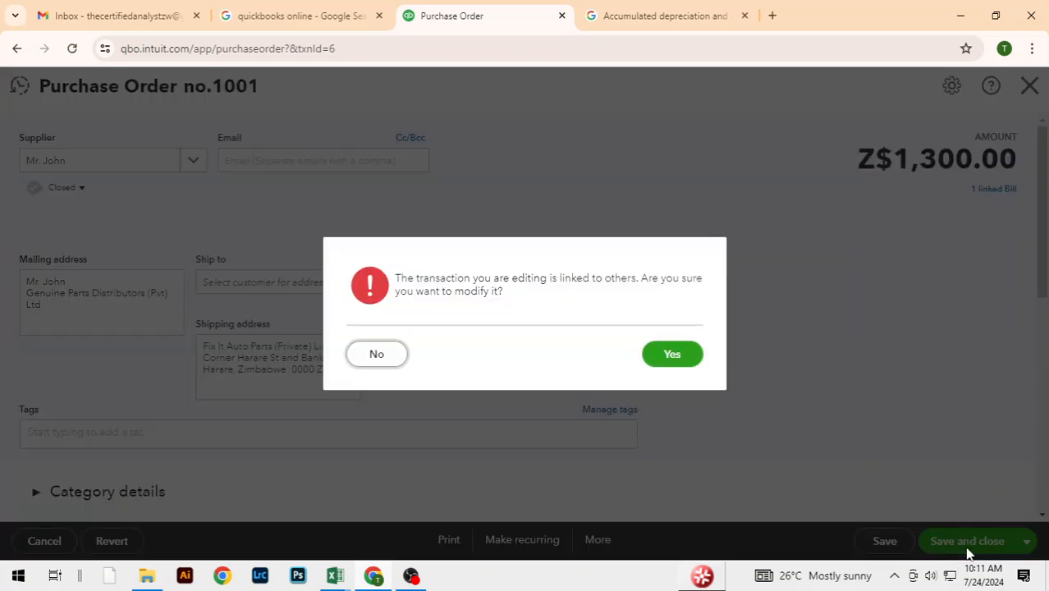
left_click(681, 363)
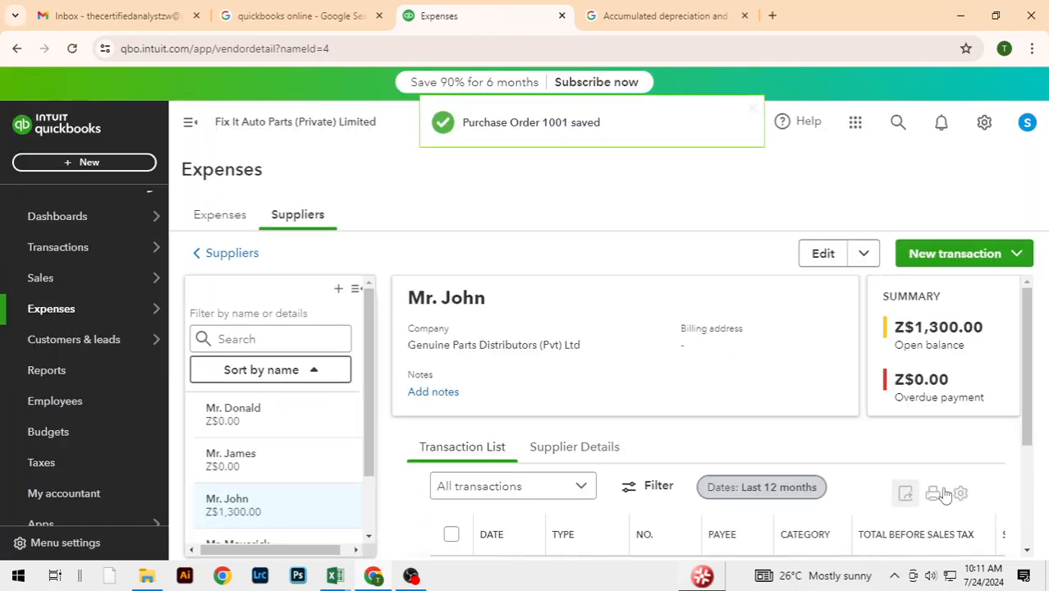
- Open the supplier's Air Filter bill for editing, set the bill date to 07/01/2024, and save and close it
left_click_drag(1032, 420, 1023, 491)
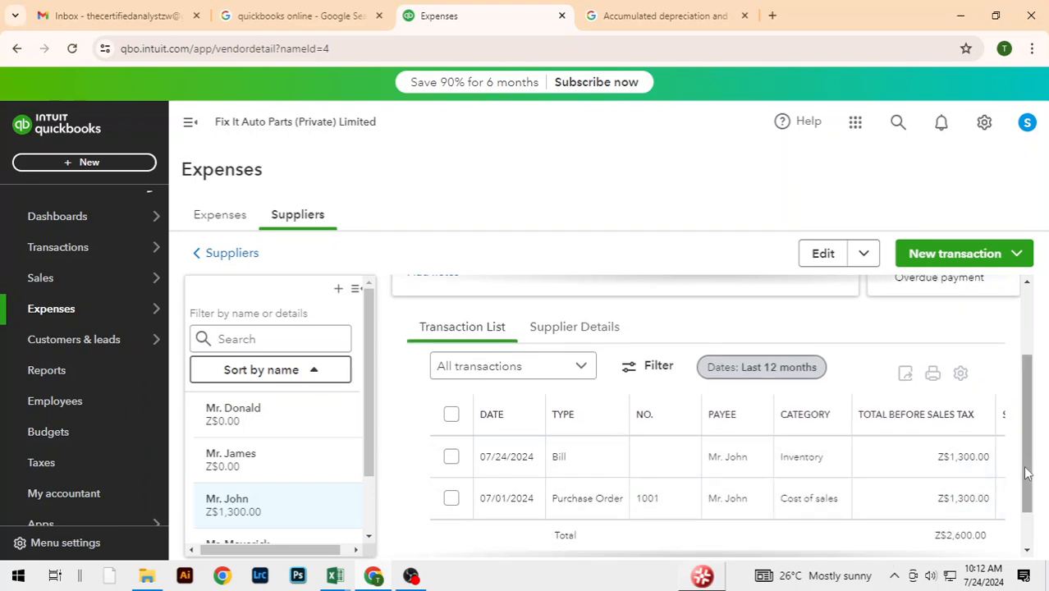
scroll(1026, 474, "down", 1)
left_click_drag(765, 542, 931, 538)
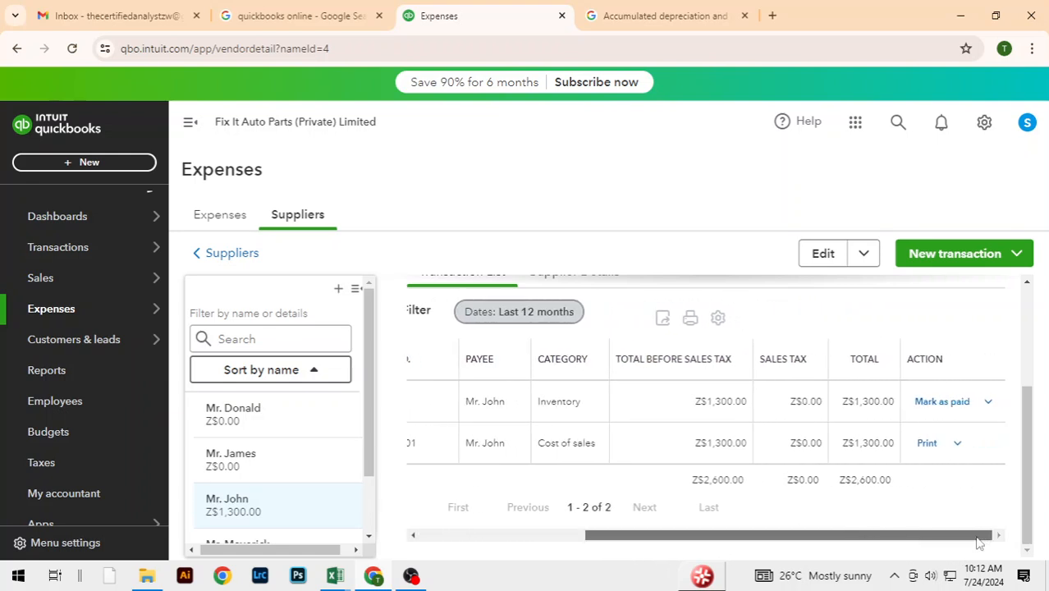
left_click(987, 401)
left_click(944, 434)
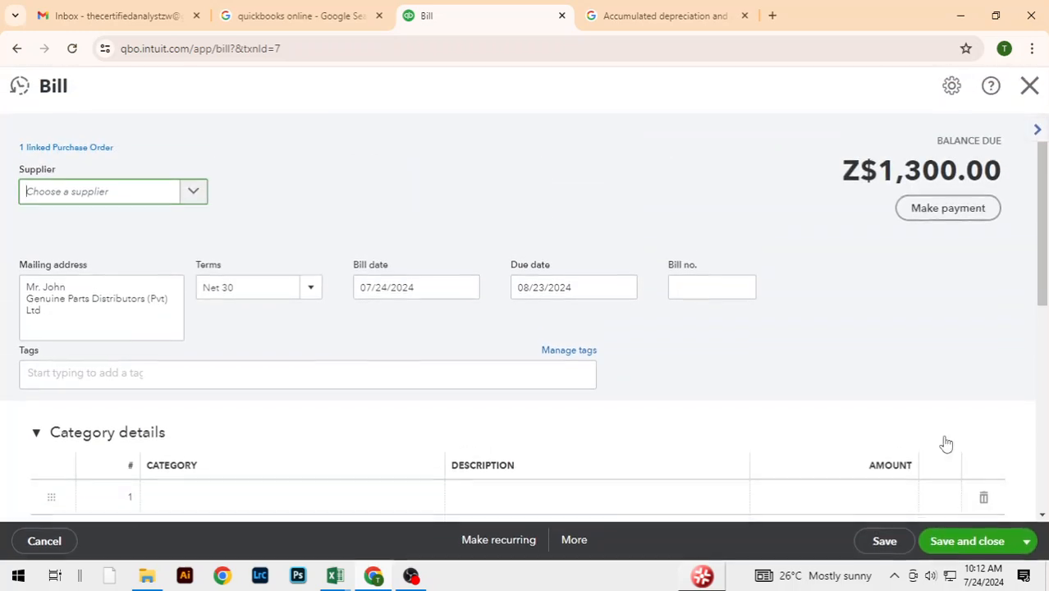
left_click(468, 291)
left_click(386, 366)
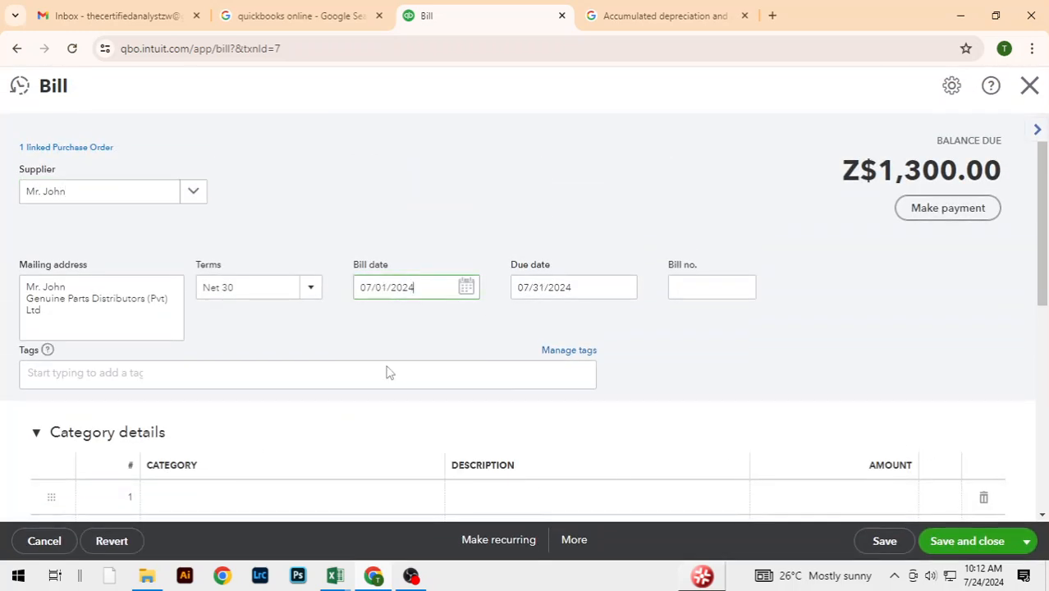
left_click(966, 541)
left_click(673, 361)
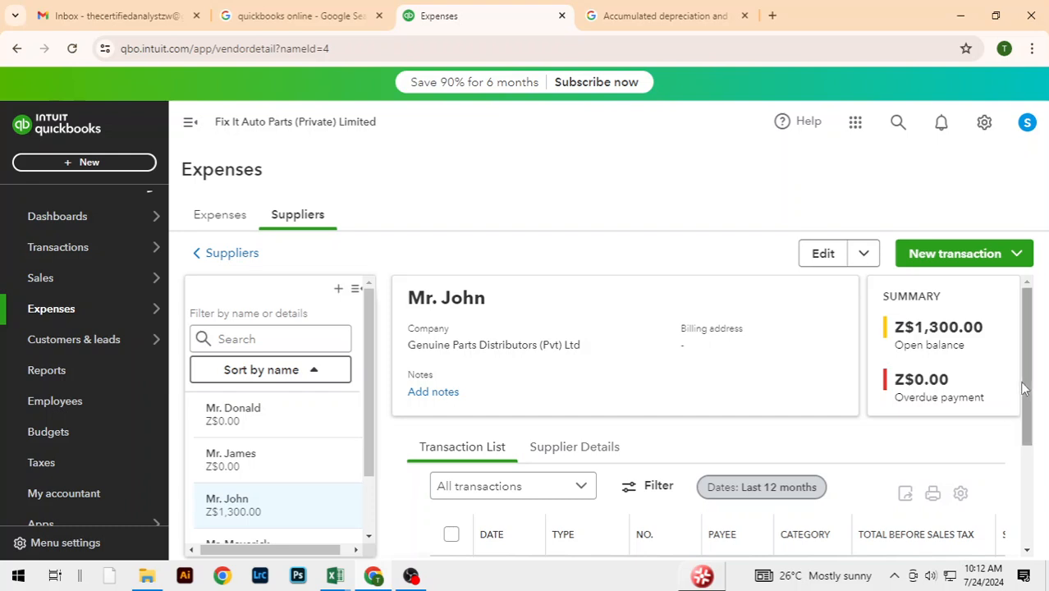
- Check the dates of the bill and purchase order in the supplier's transaction list, and return to the supplier list
left_click_drag(1024, 386, 1032, 498)
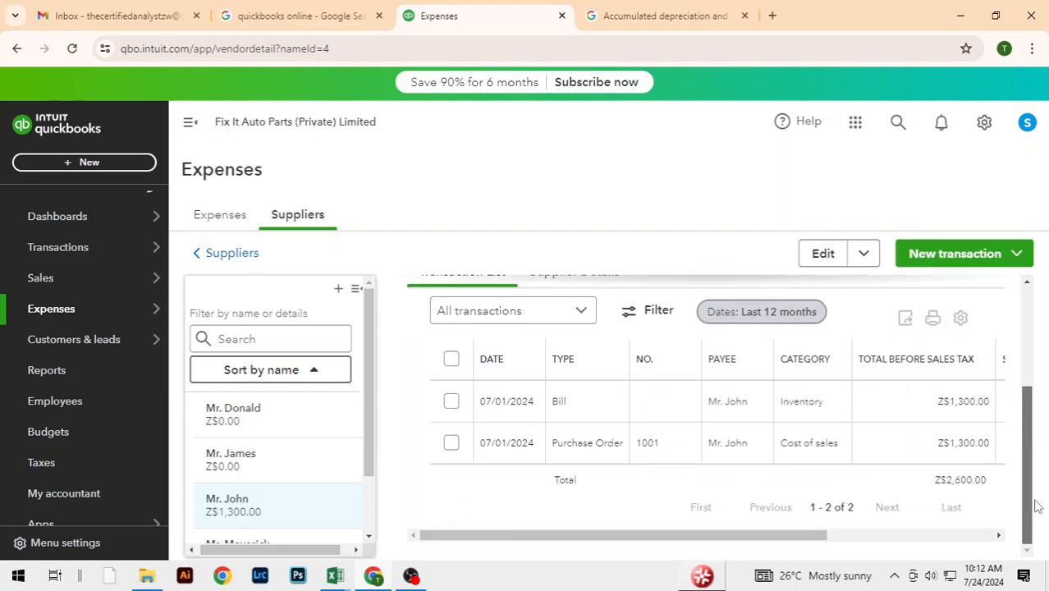
left_click_drag(517, 540, 854, 539)
scroll(771, 541, "left", 5)
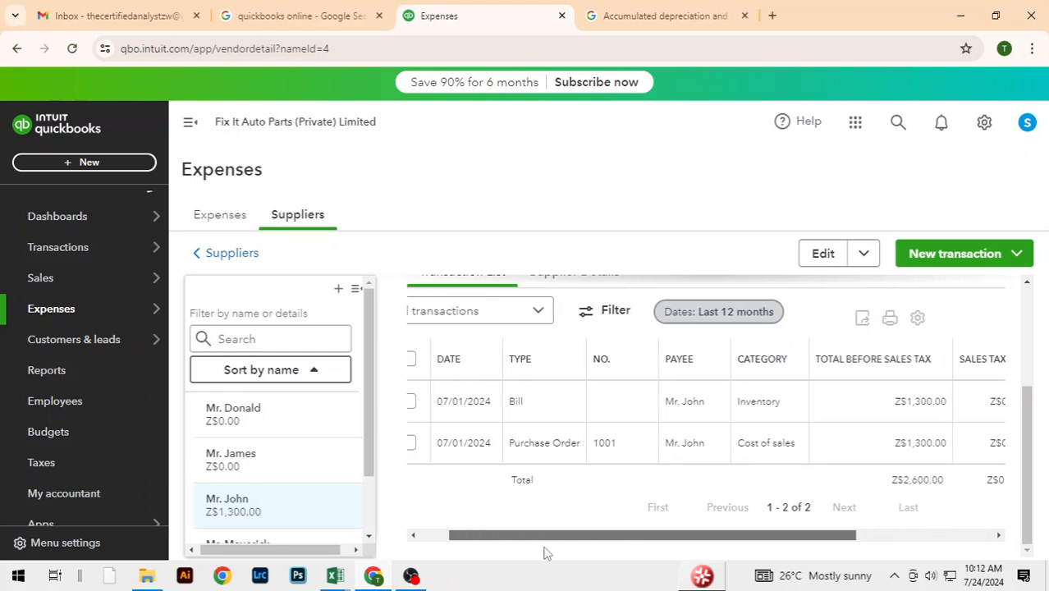
scroll(1032, 471, "up", 5)
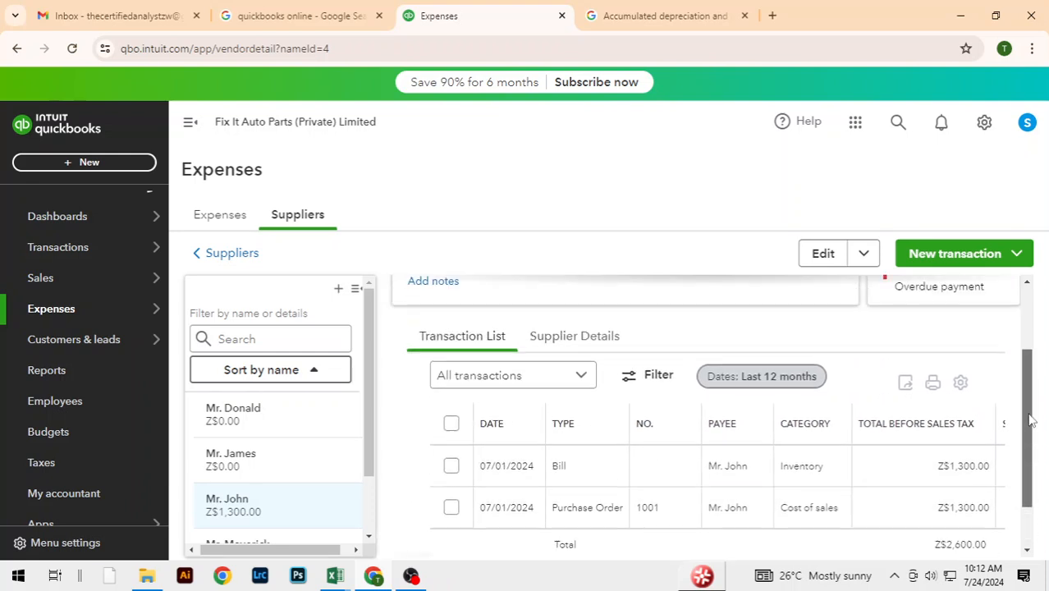
left_click(220, 253)
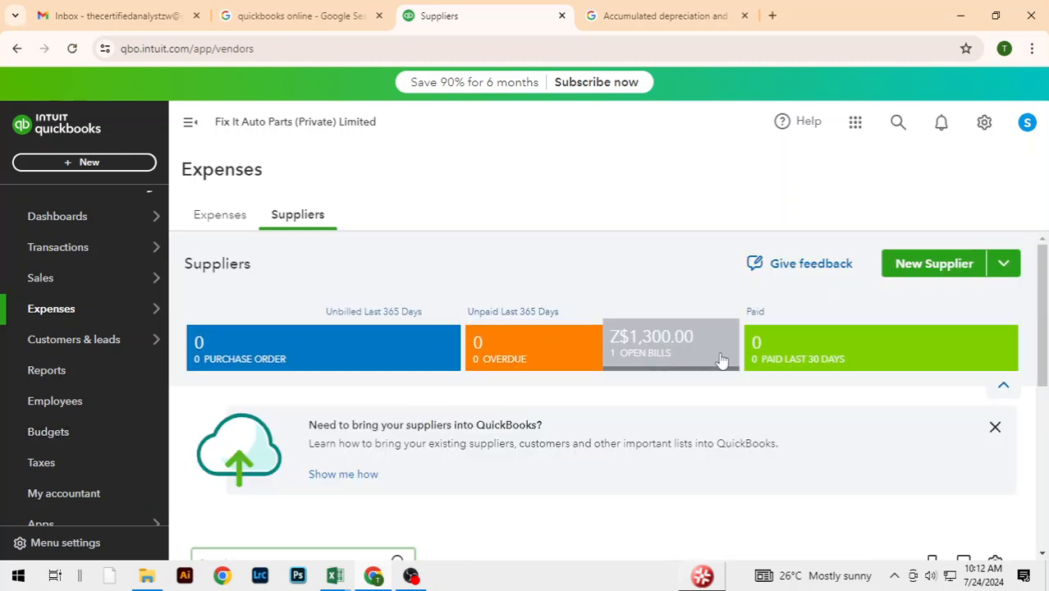
- Create a purchase order for Maverick Service Kit (Pvt) Ltd, consulting its purchase row in the Excel Suppliers sheet
left_click_drag(1040, 355, 1043, 468)
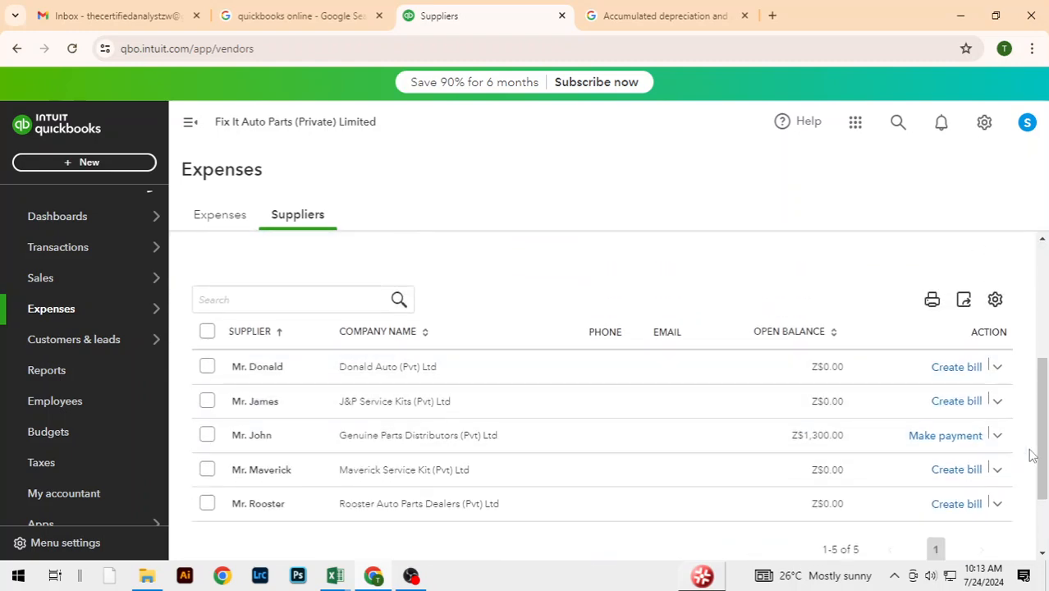
key("alt+Tab")
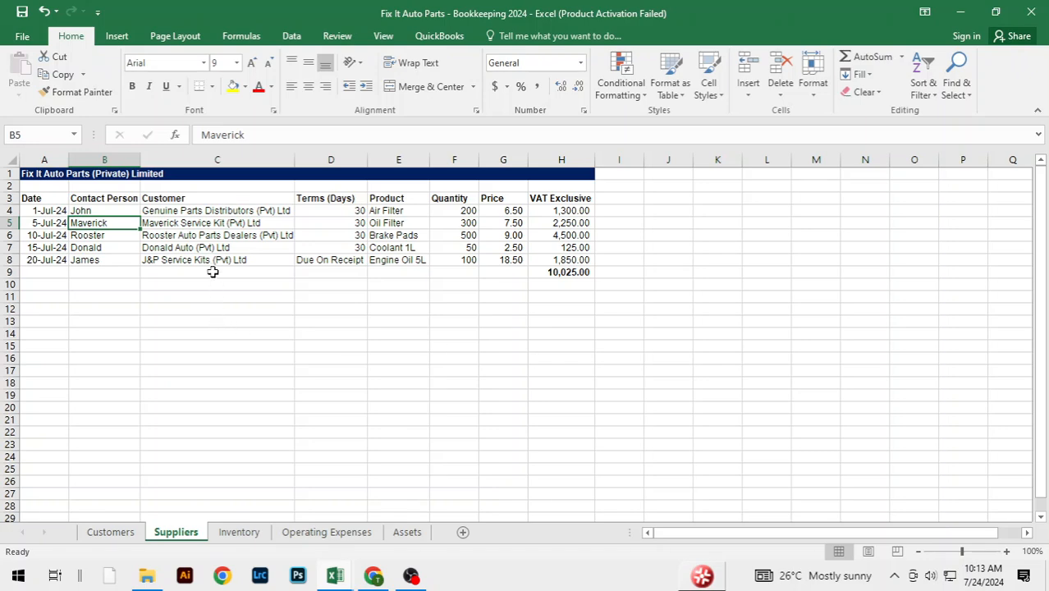
key("alt+Tab")
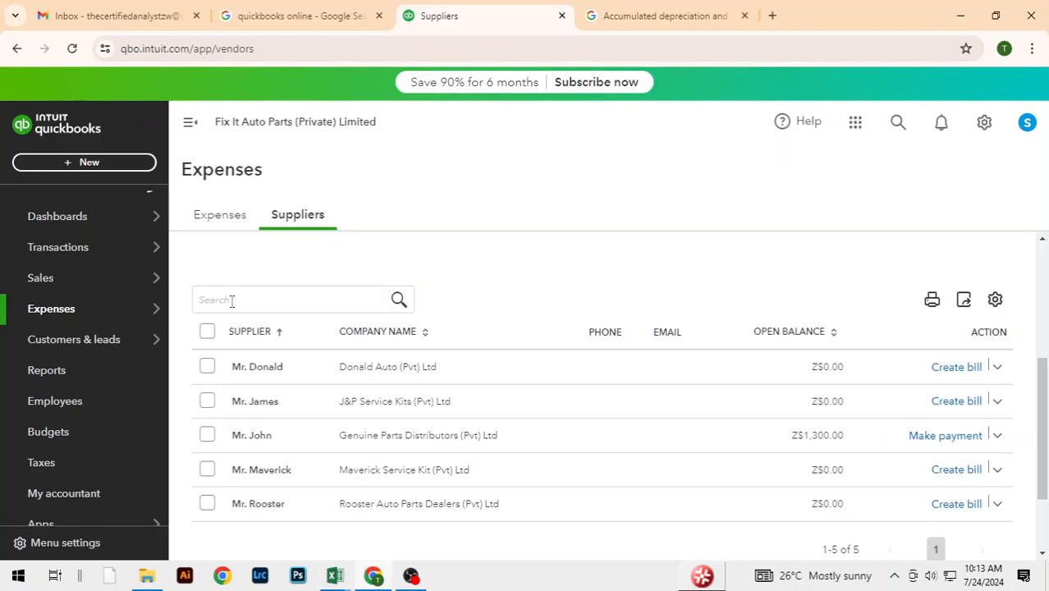
left_click(996, 476)
left_click(934, 415)
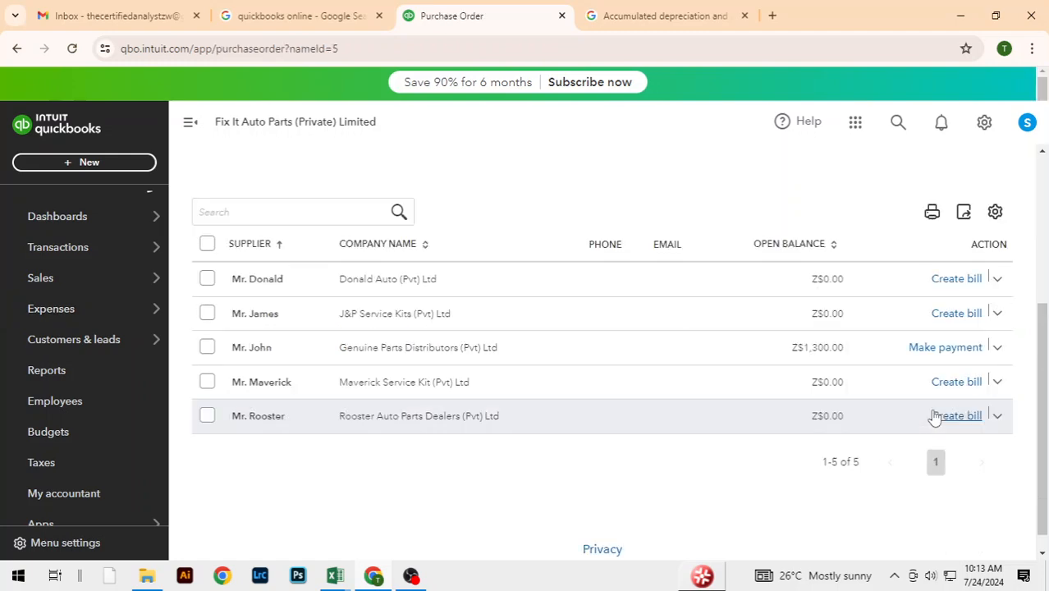
key("alt+Tab")
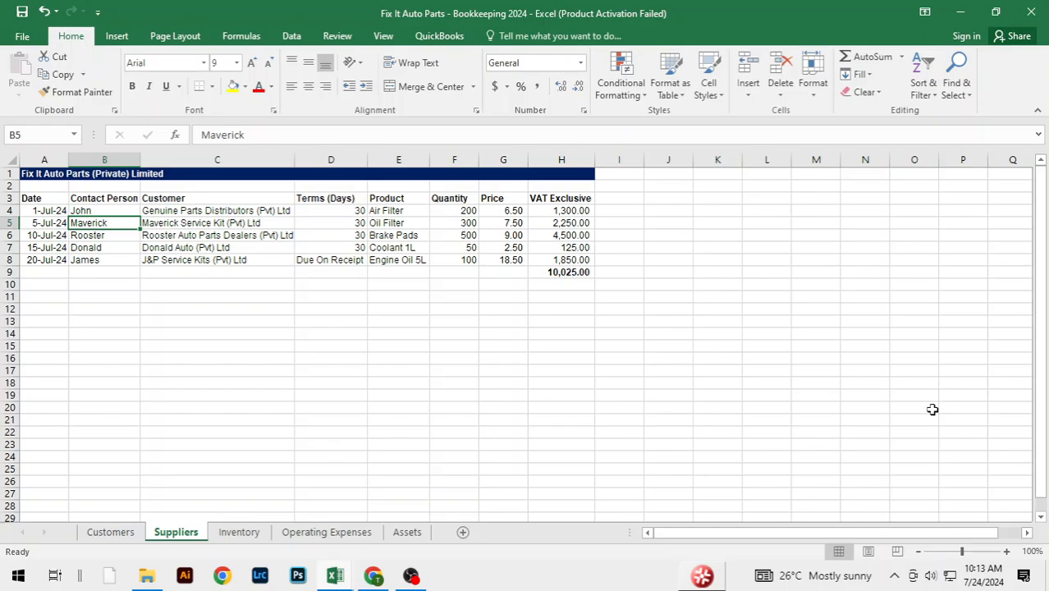
key("alt+Tab")
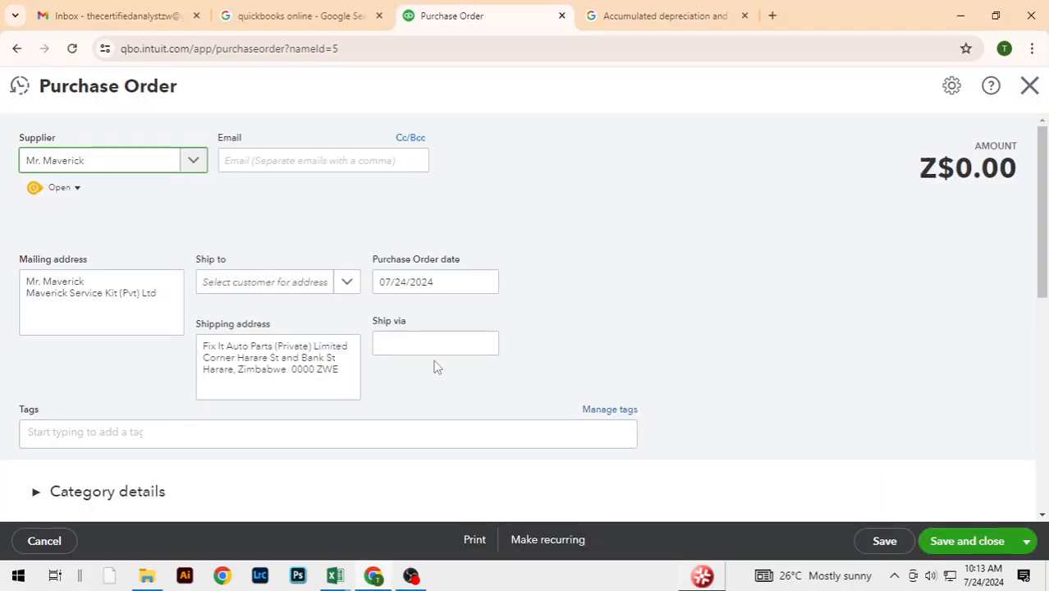
- Add Oil Filter as the product on the first item line of the purchase order
scroll(681, 214, "down", 5)
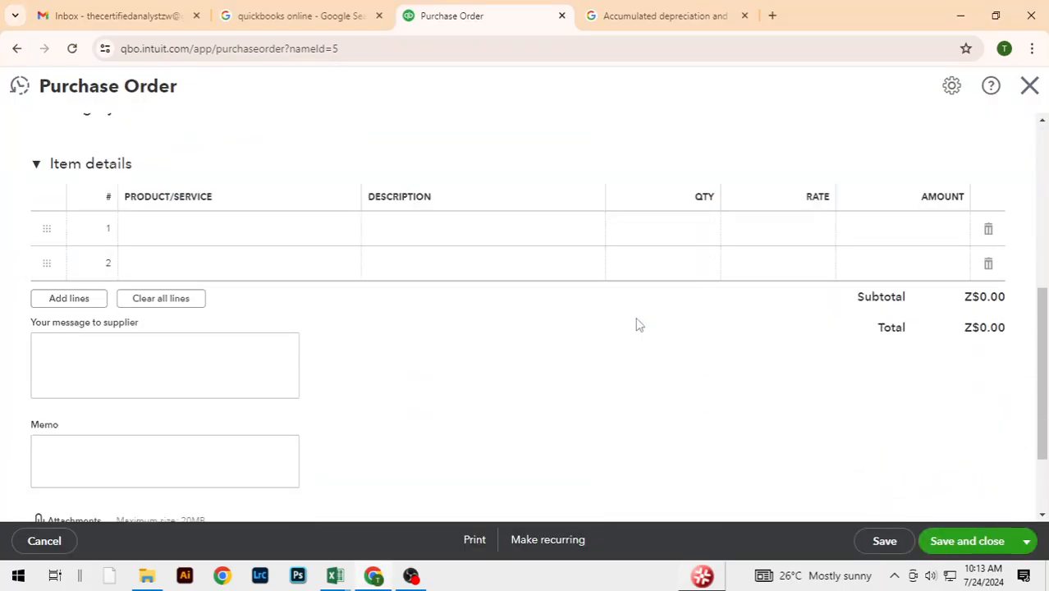
left_click(191, 231)
type("oil")
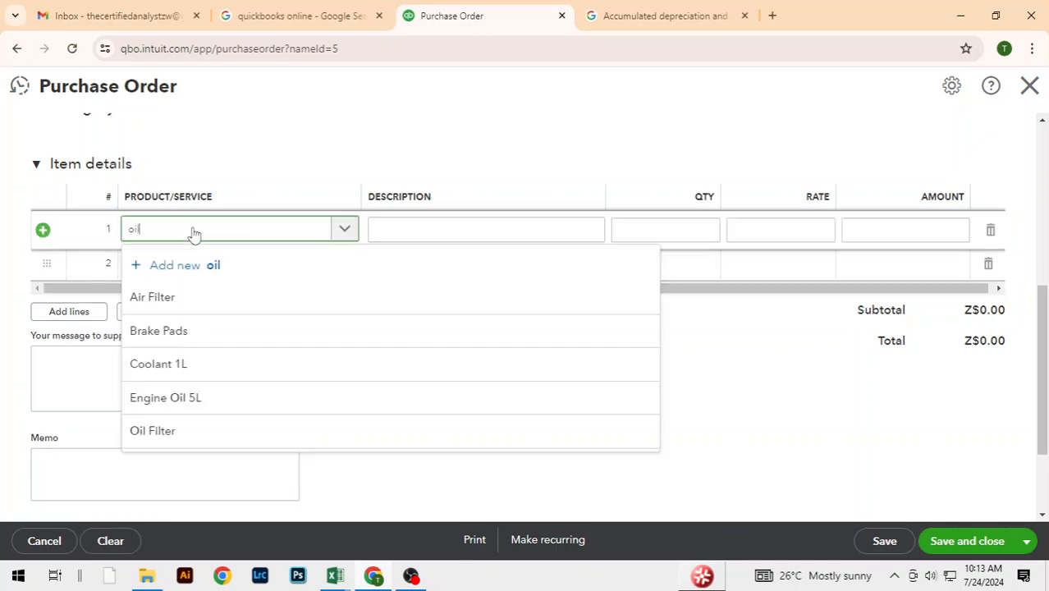
left_click(179, 437)
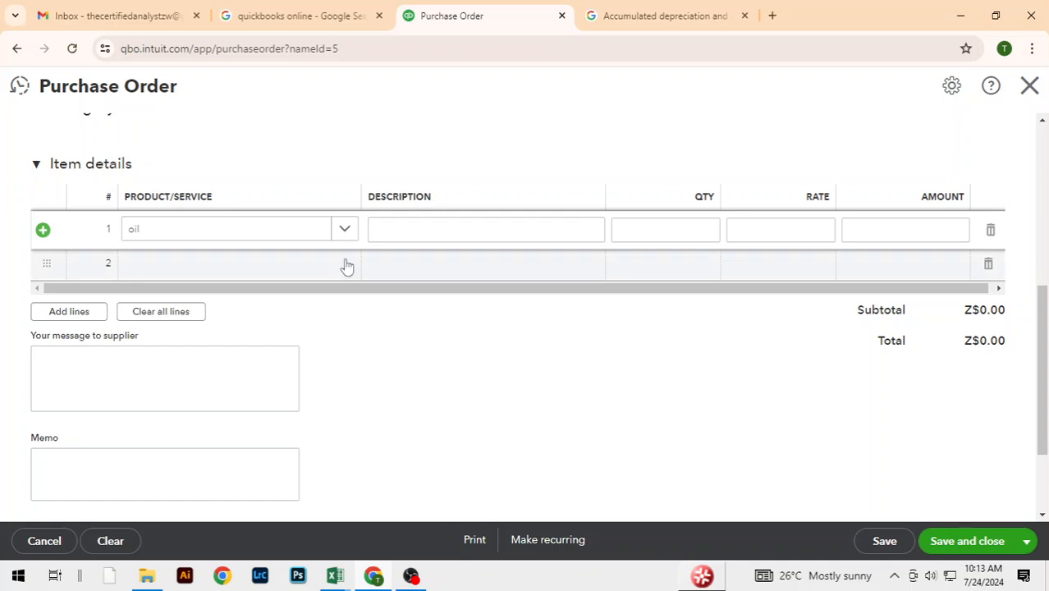
left_click(274, 232)
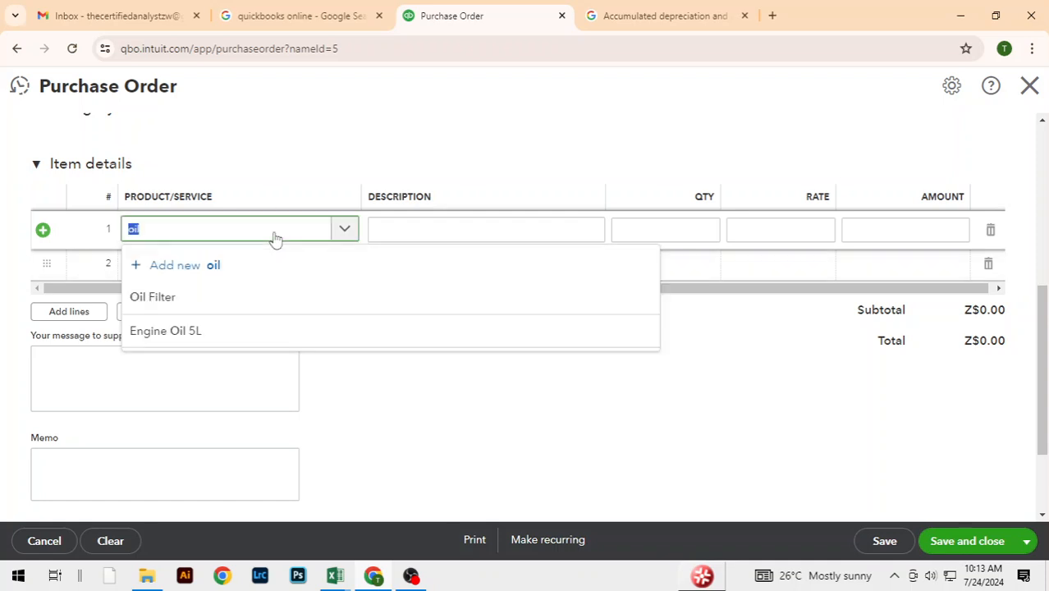
left_click(171, 306)
left_click(415, 344)
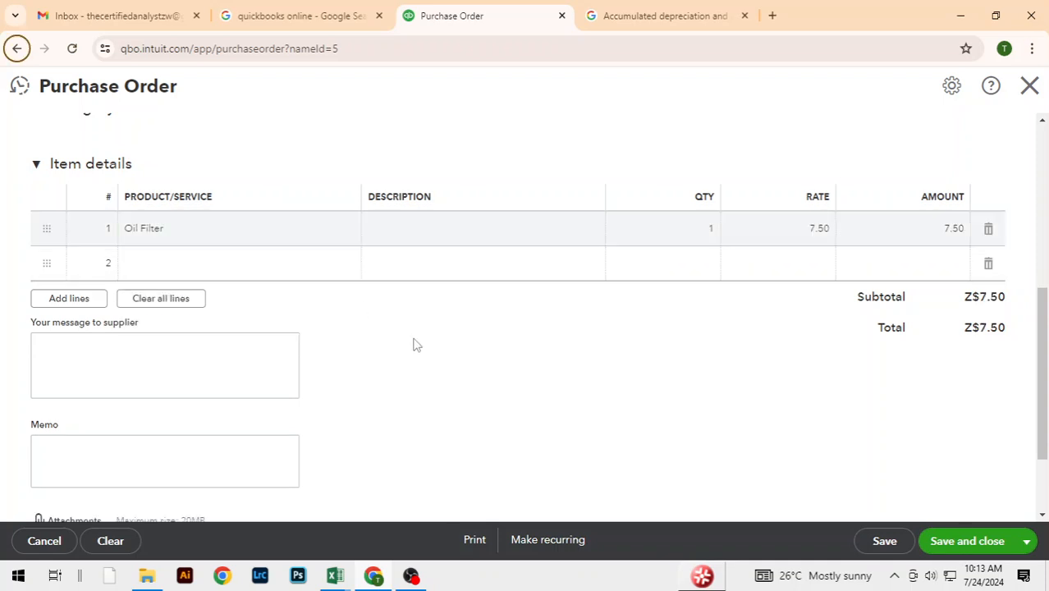
- Look up the Oil Filter quantity in the Excel sheet and set the line's quantity to 300
key("alt+Tab")
key("alt+Tab")
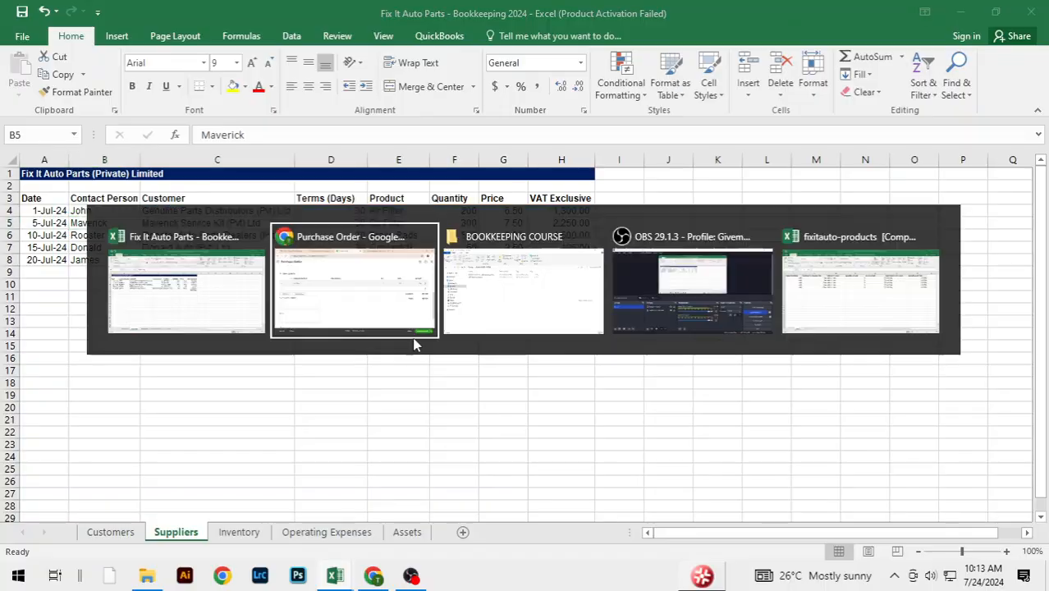
left_click(677, 238)
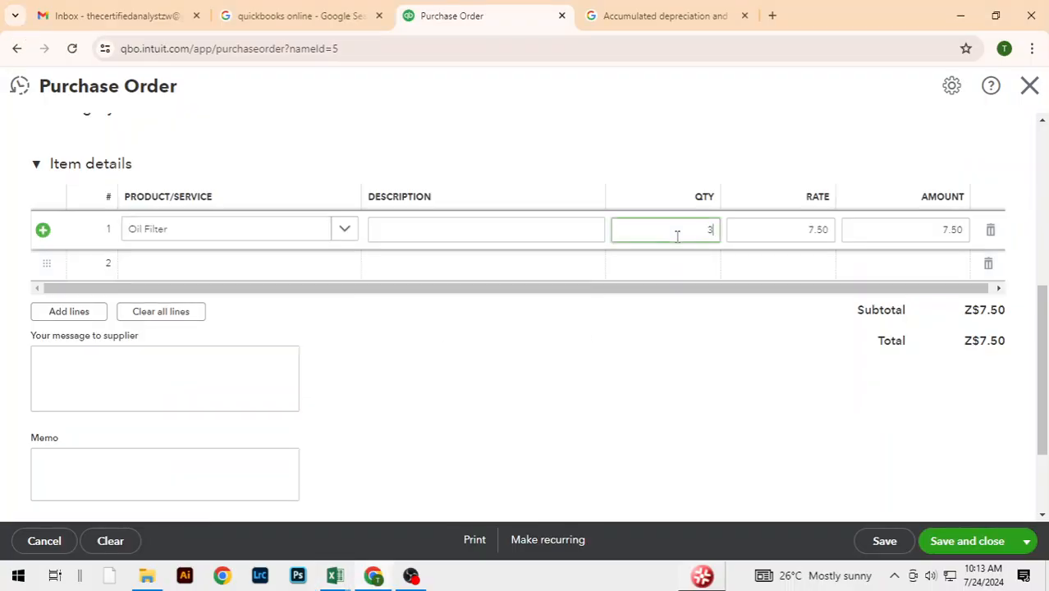
left_click(674, 392)
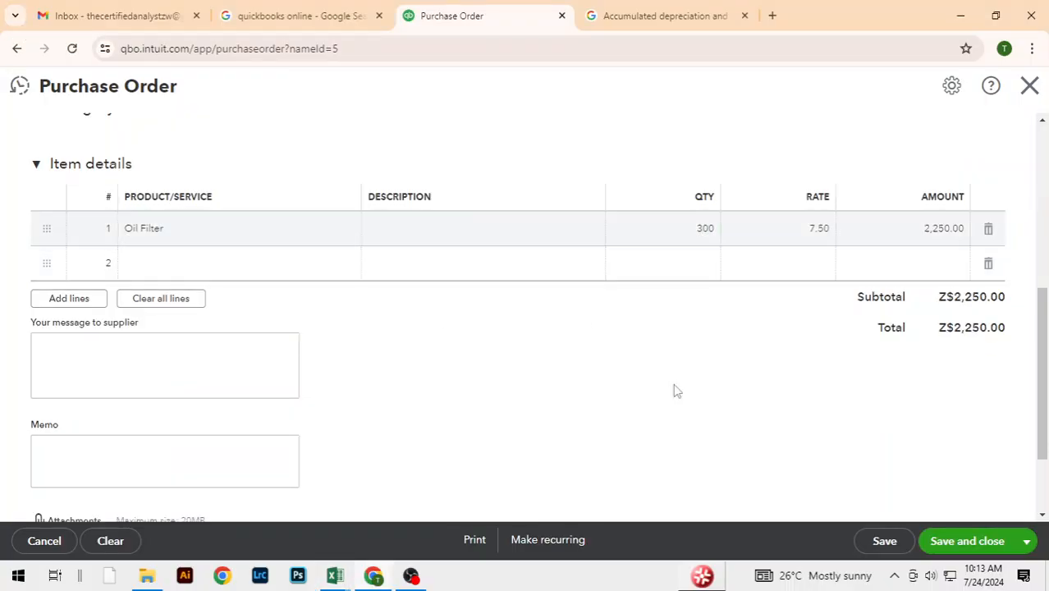
- Check the Oil Filter purchase order against the Excel sheet, and save and close it
key("alt+Tab")
key("alt+Tab")
scroll(754, 445, "up", 8)
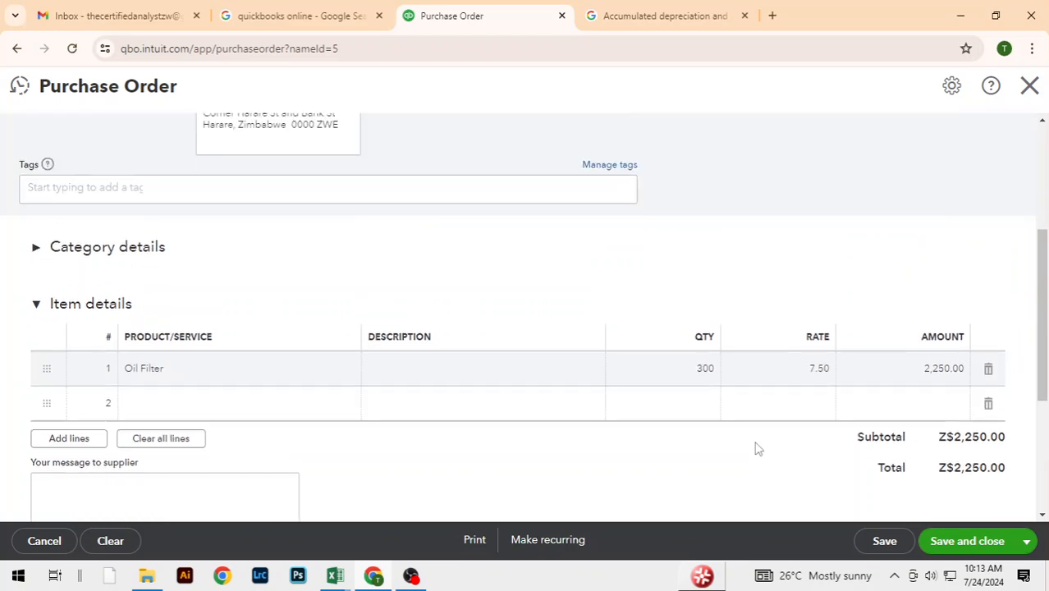
scroll(757, 448, "down", 10)
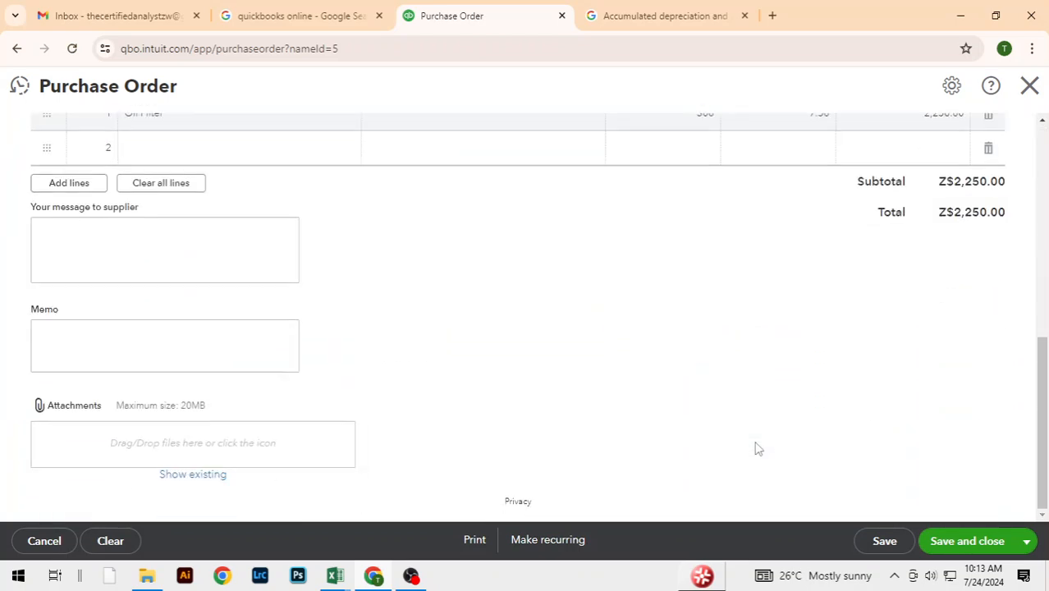
scroll(743, 432, "up", 8)
scroll(743, 432, "up", 4)
scroll(743, 431, "down", 10)
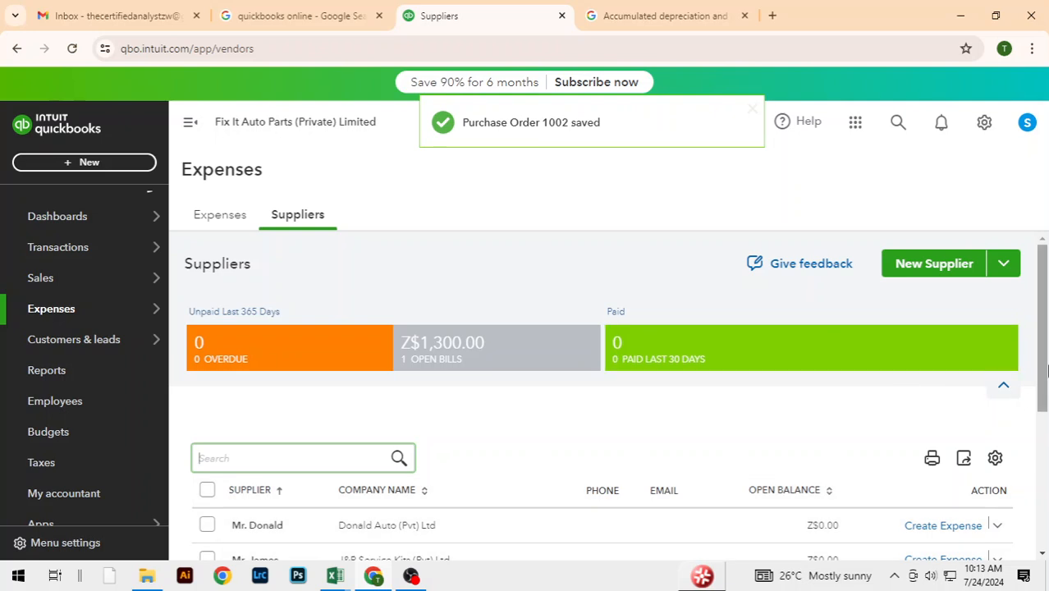
- Move to the third purchase in the Excel Suppliers sheet and create a purchase order for Rooster Auto Parts Dealers (Pvt) Ltd in QuickBooks
left_click_drag(1040, 306, 1045, 396)
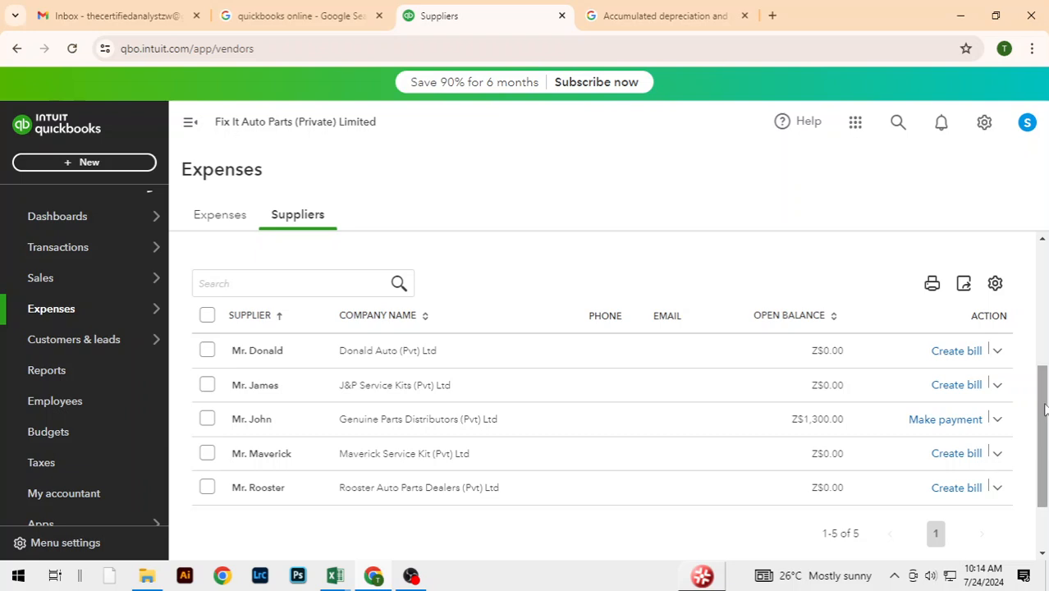
key("alt+Tab")
key("Down")
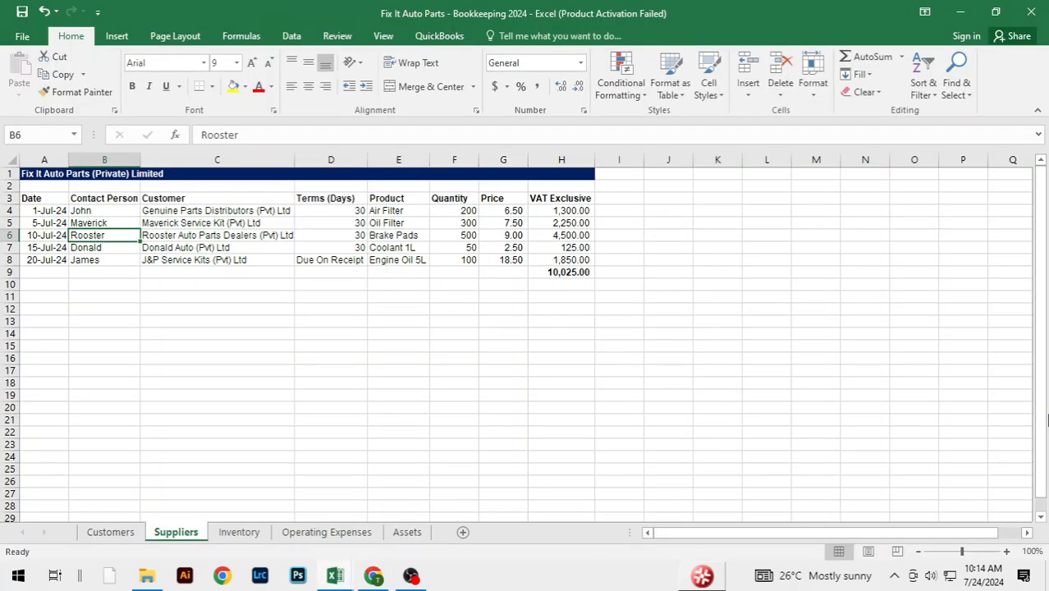
key("alt+Tab")
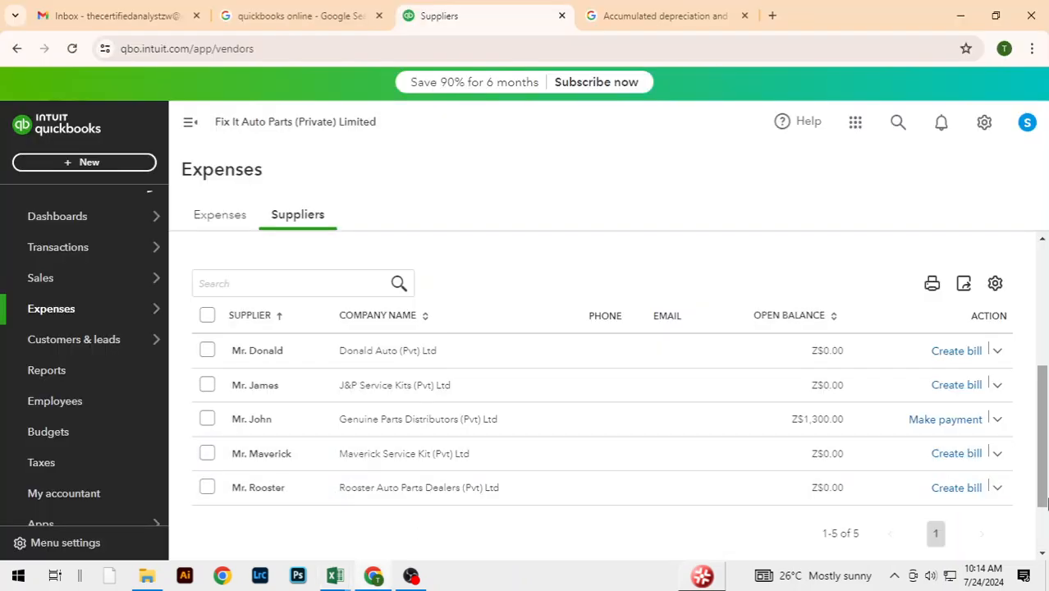
left_click(998, 490)
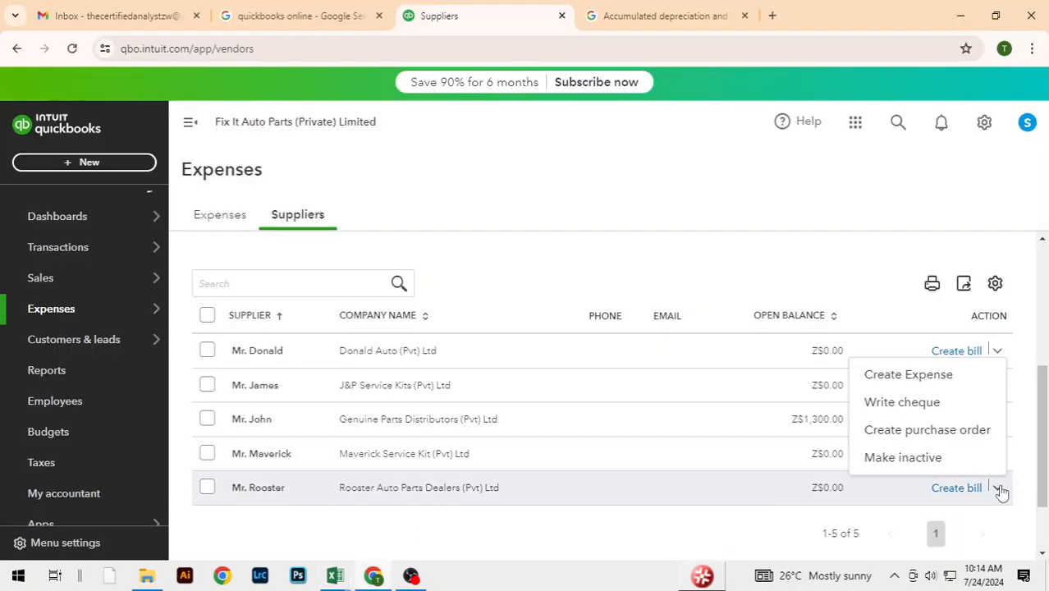
left_click(919, 432)
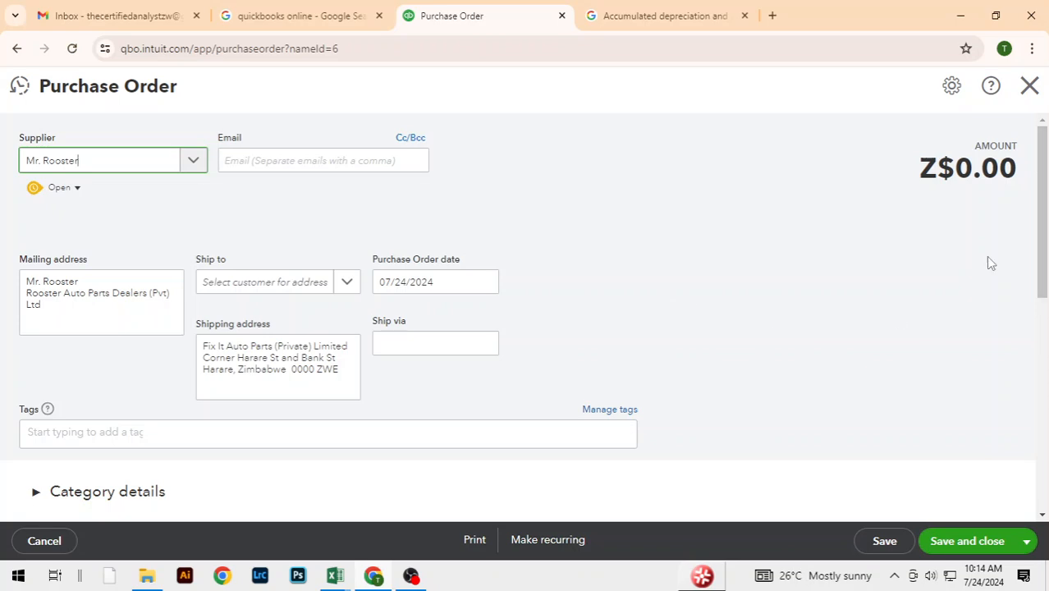
- Check the purchased product in the Excel sheet and add Brake Pads to the first item line
left_click_drag(1036, 266, 1011, 402)
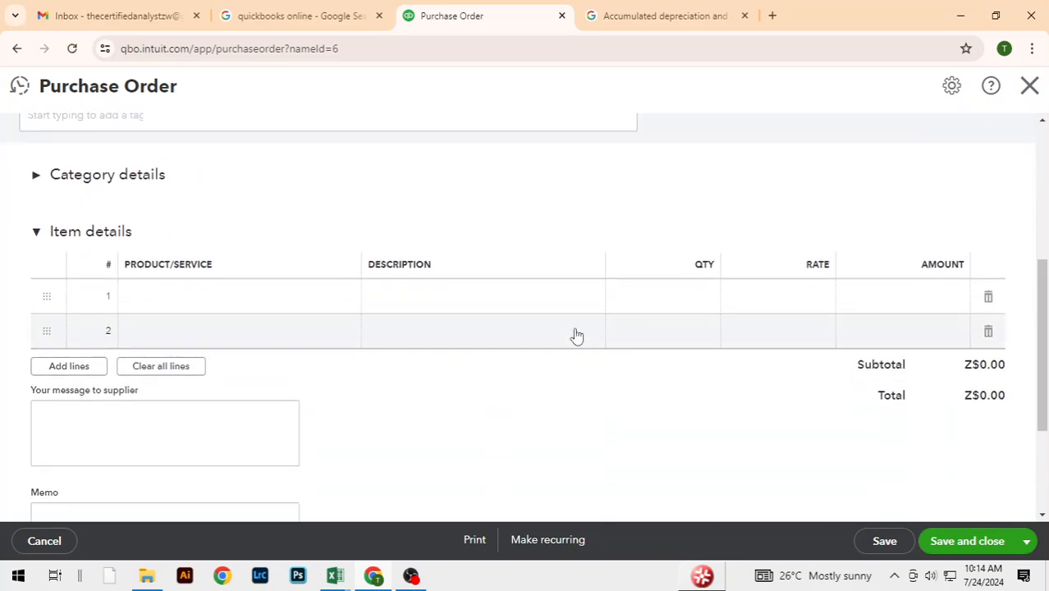
key("alt+Tab")
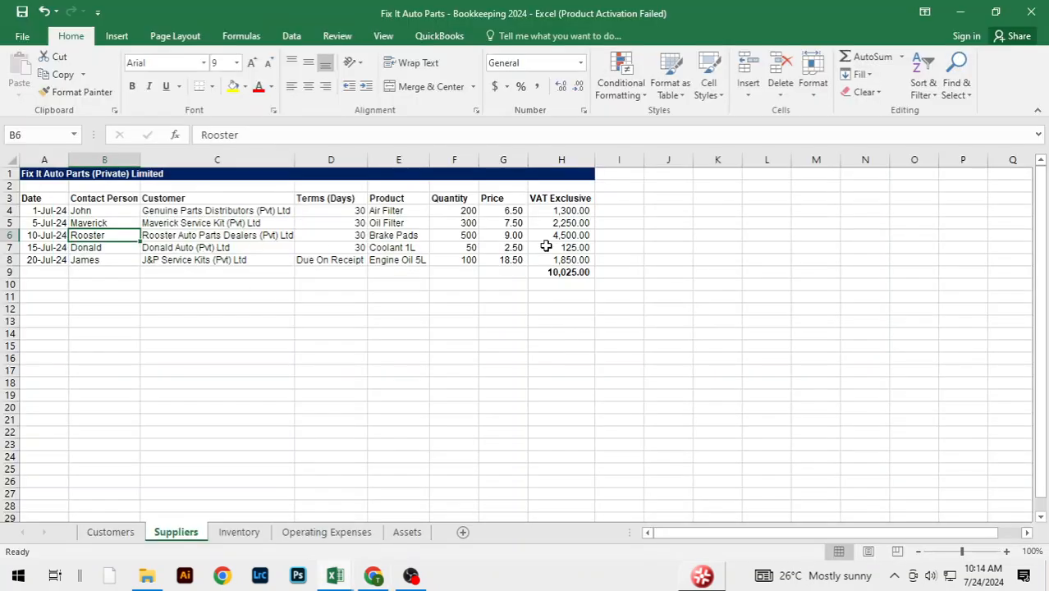
key("alt+Tab")
left_click(212, 310)
left_click(211, 306)
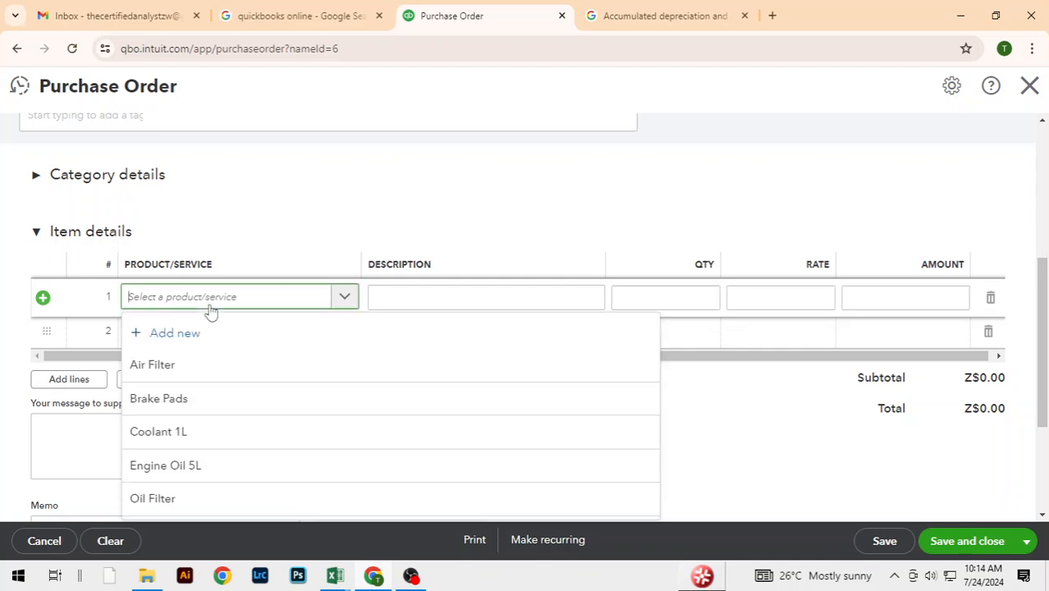
left_click(234, 398)
left_click(562, 430)
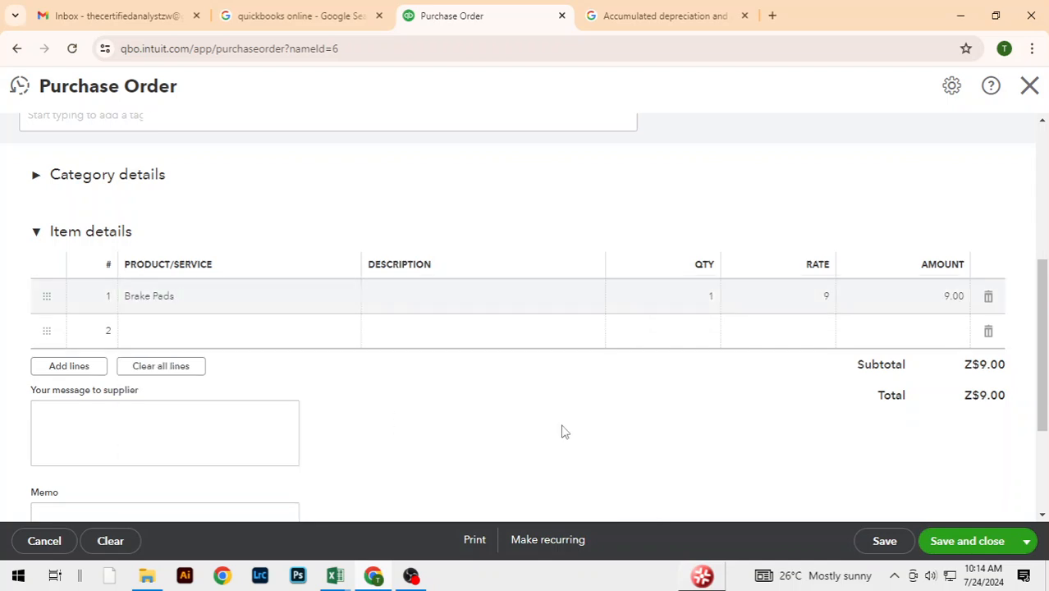
- Set the Brake Pads quantity to 500, and save the purchase order while starting a new blank one
left_click(696, 296)
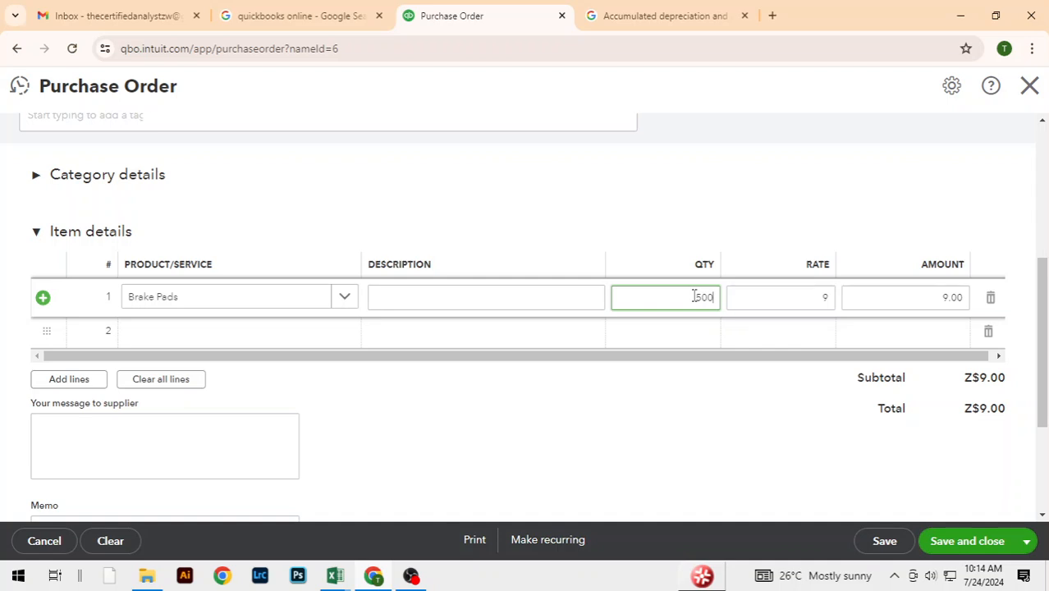
left_click(703, 393)
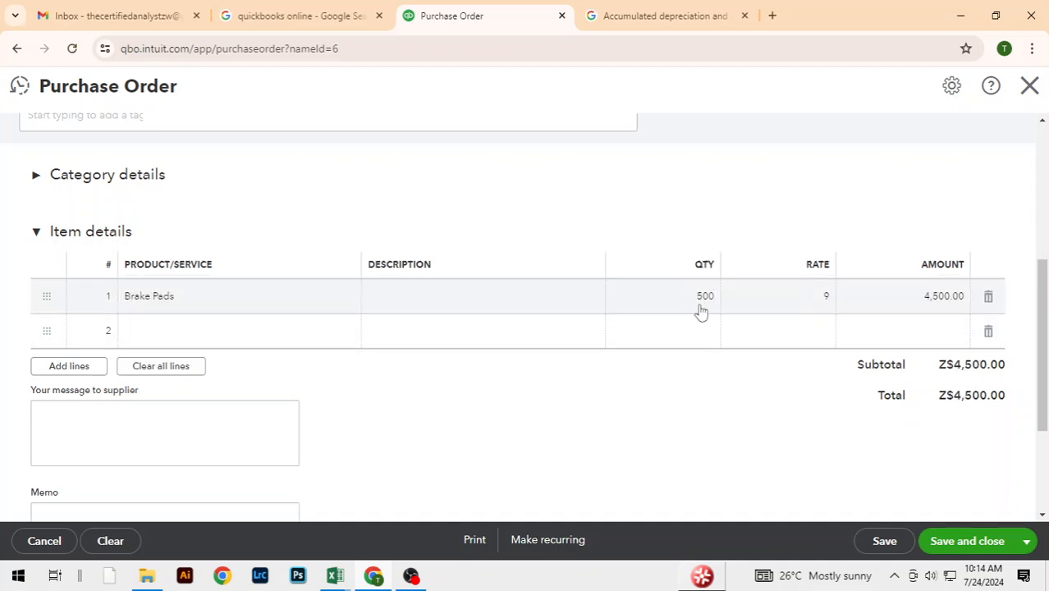
mouse_move(709, 306)
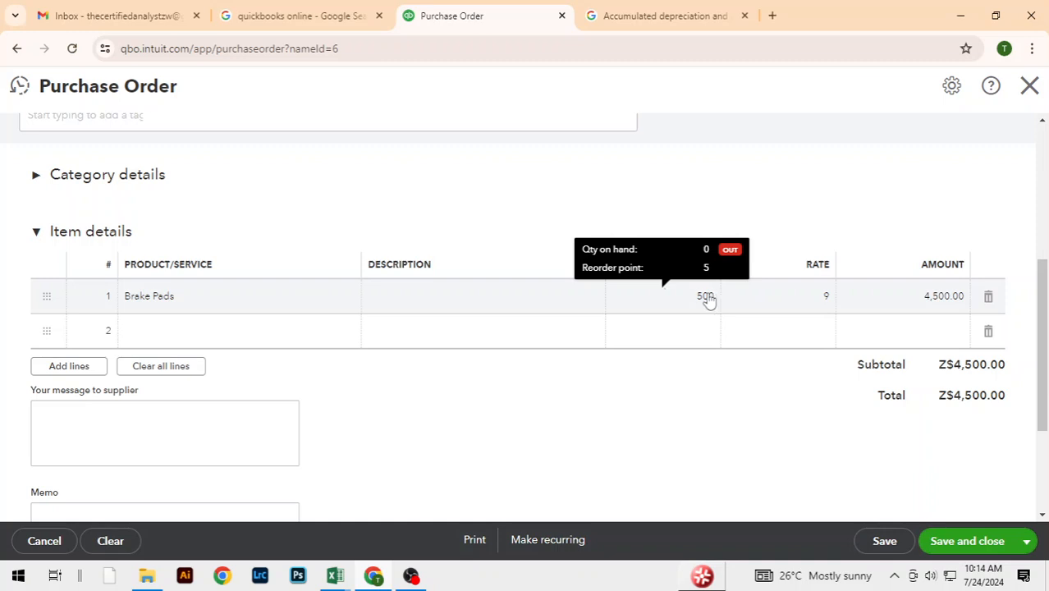
left_click(1025, 541)
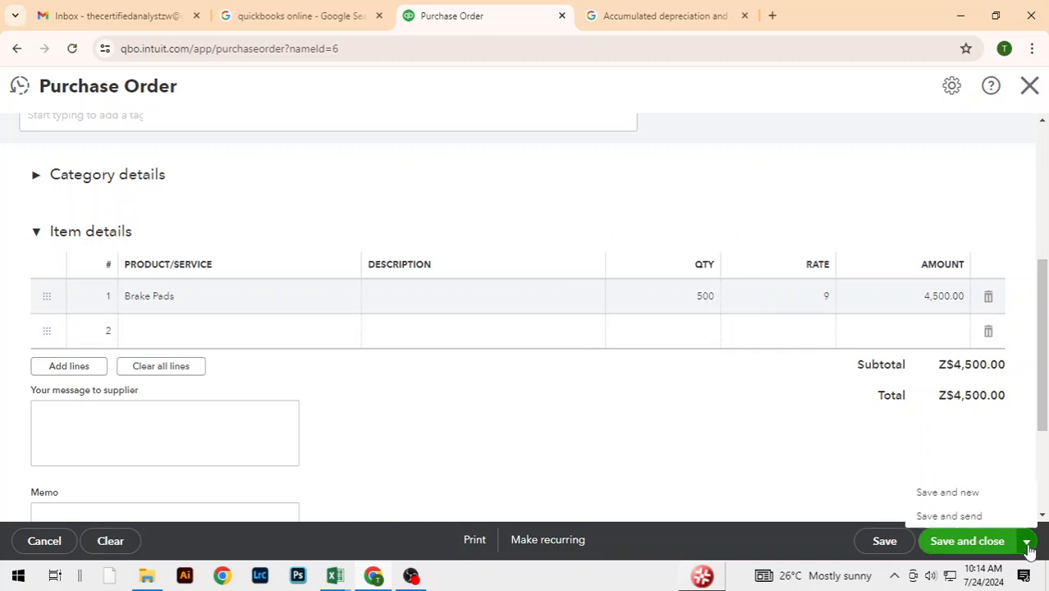
left_click(962, 497)
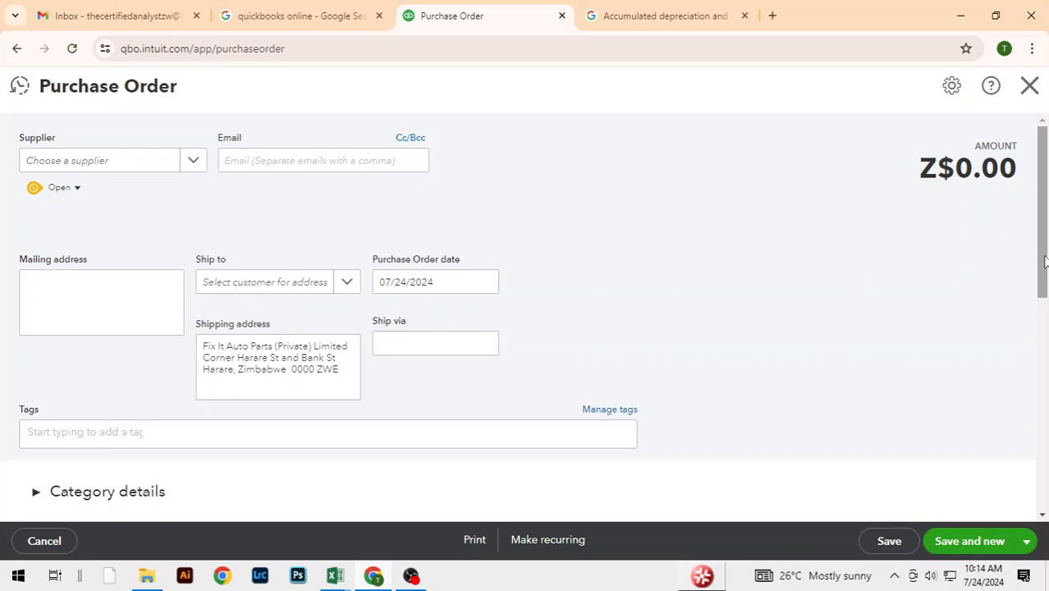
- Move to the fourth purchase in the Excel Suppliers sheet and select the Donald Auto (Pvt) Ltd supplier on the new QuickBooks purchase order
mouse_move(1041, 271)
left_mouse_down()
mouse_move(1042, 404)
mouse_move(1044, 266)
left_mouse_up()
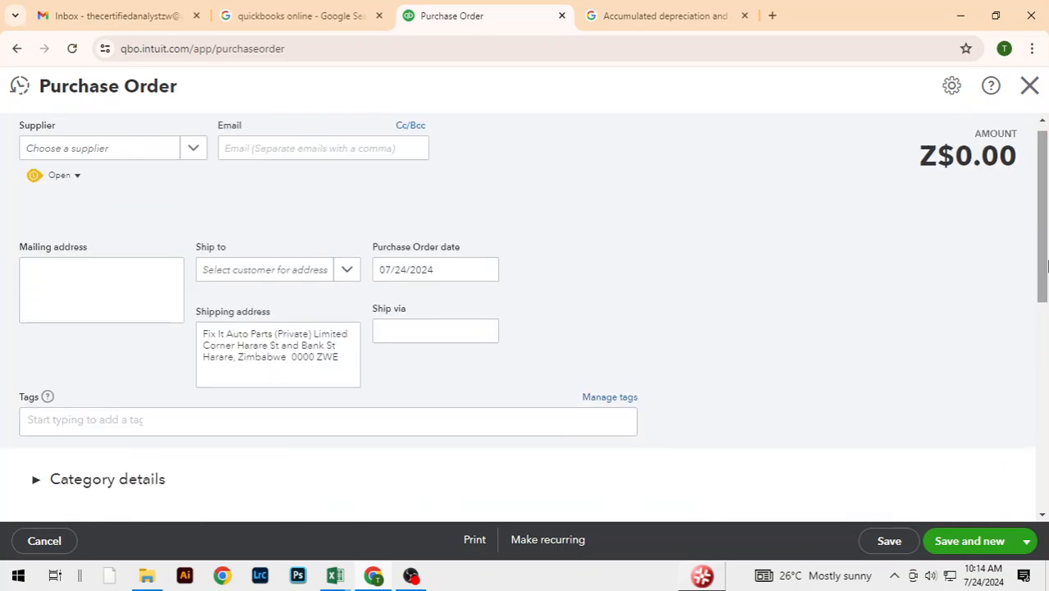
key("alt+Tab")
key("Down")
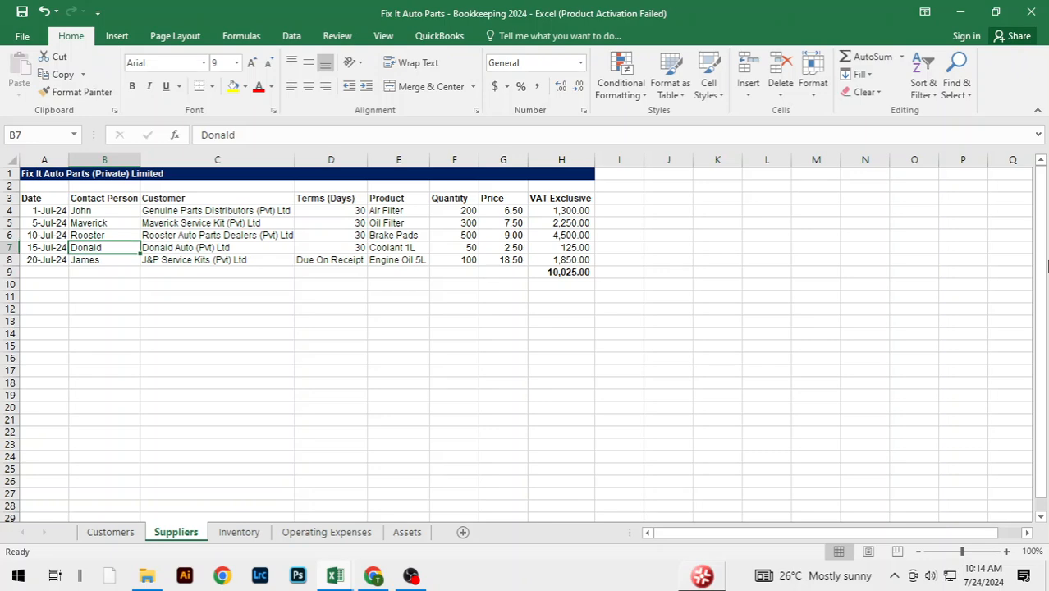
key("alt+Tab")
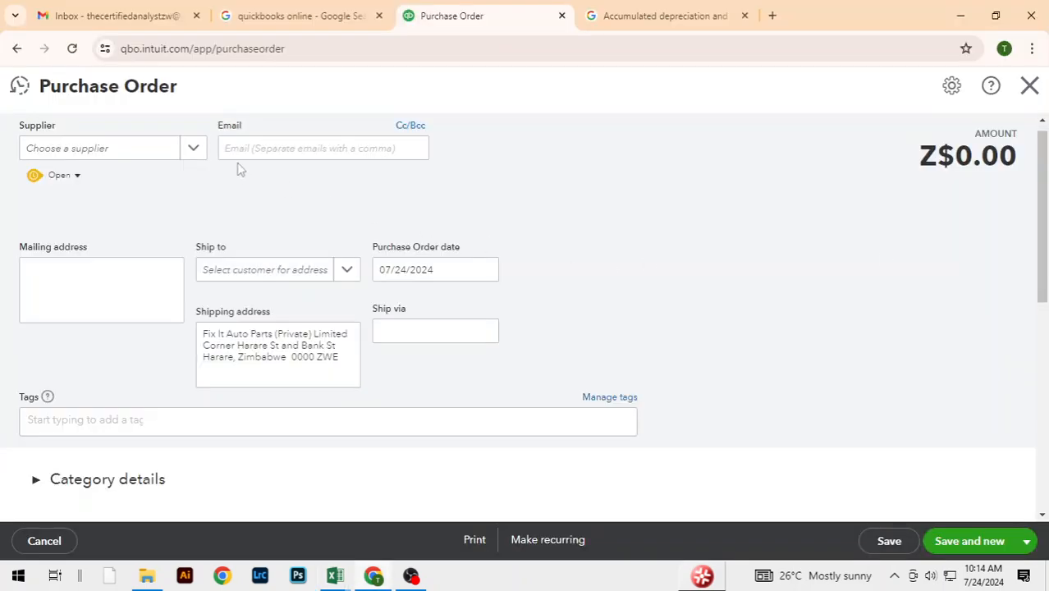
left_click(197, 156)
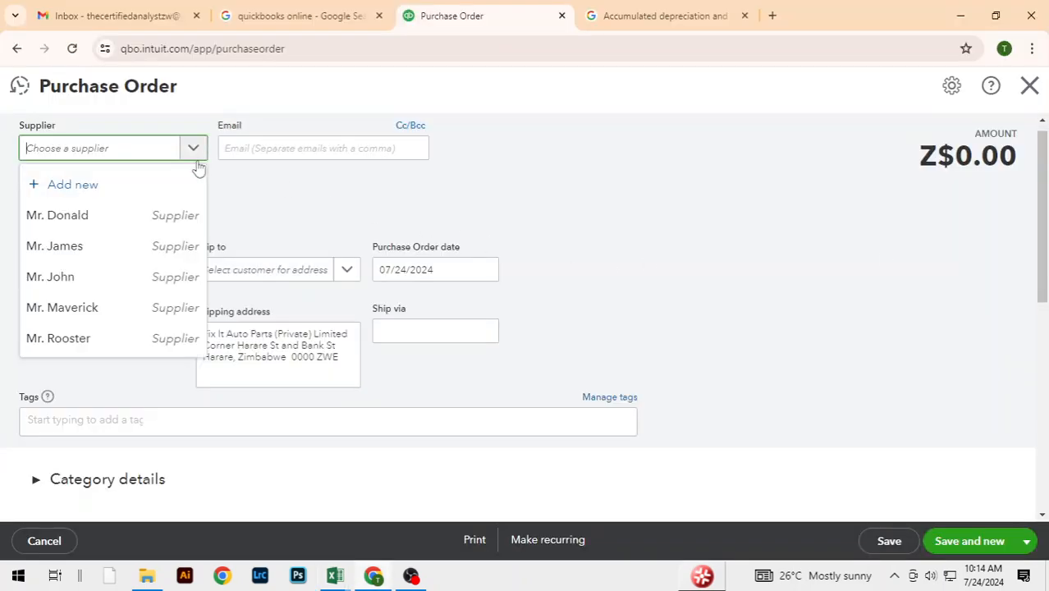
left_click(132, 217)
- Check the purchased product in the Excel sheet and add Coolant 1L to the purchase order's first item line
scroll(744, 257, "down", 2)
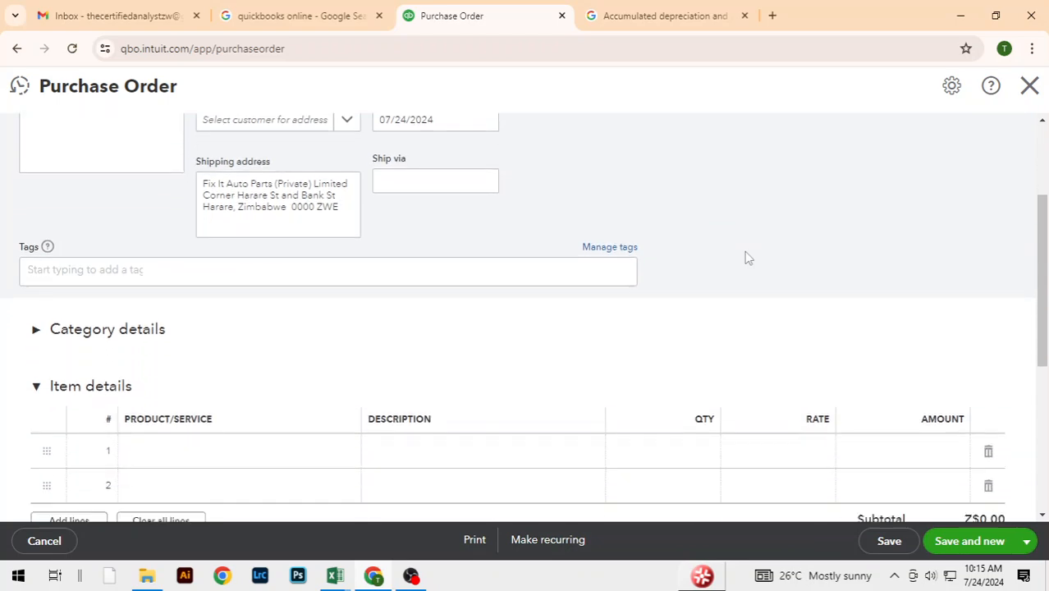
key("alt+Tab")
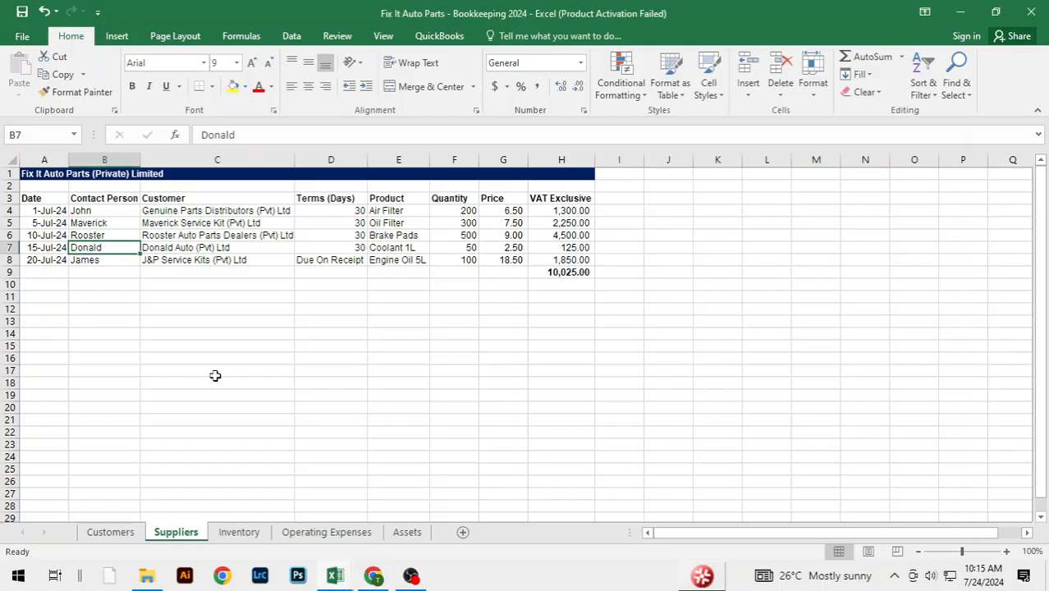
key("alt+Tab")
left_click(218, 381)
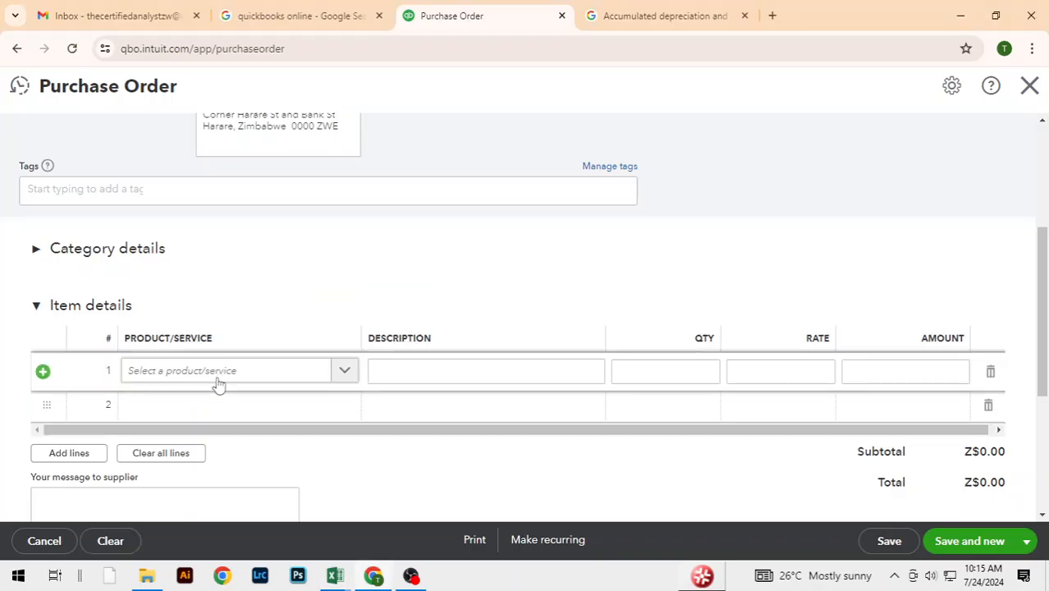
left_click(225, 373)
left_click(192, 505)
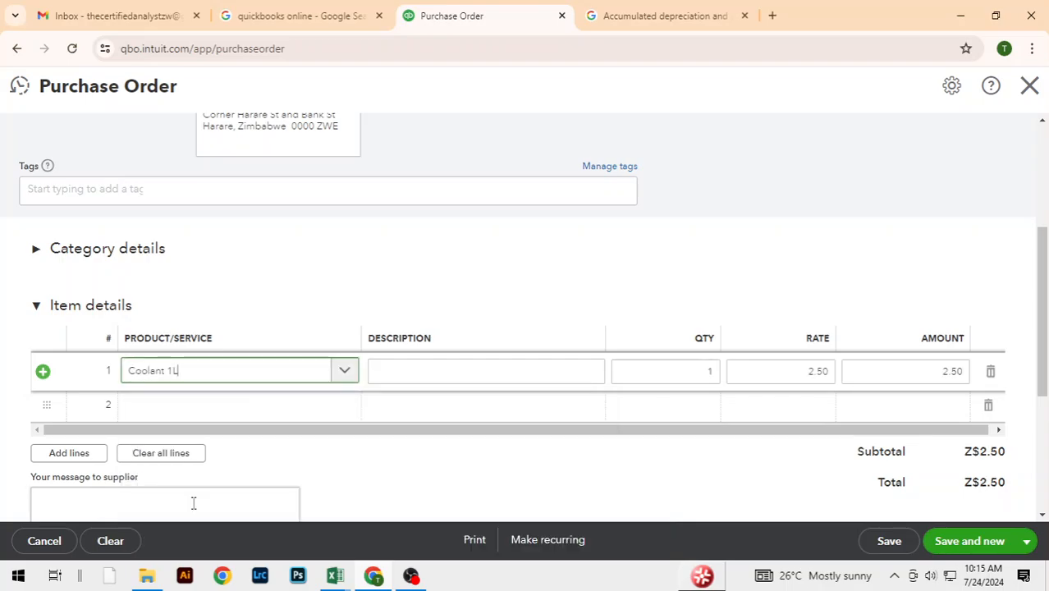
left_click(494, 495)
- Set the Coolant 1L quantity to 50 and check the line against the Excel sheet
key("alt+Tab")
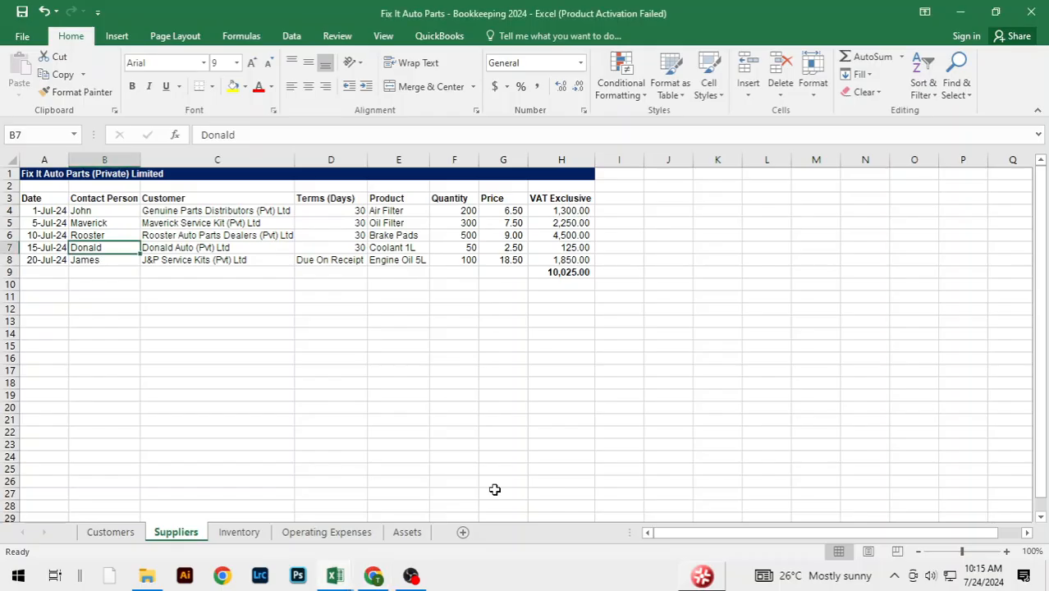
key("alt+Tab")
key("alt+Tab")
key("alt+Tab")
left_click(706, 370)
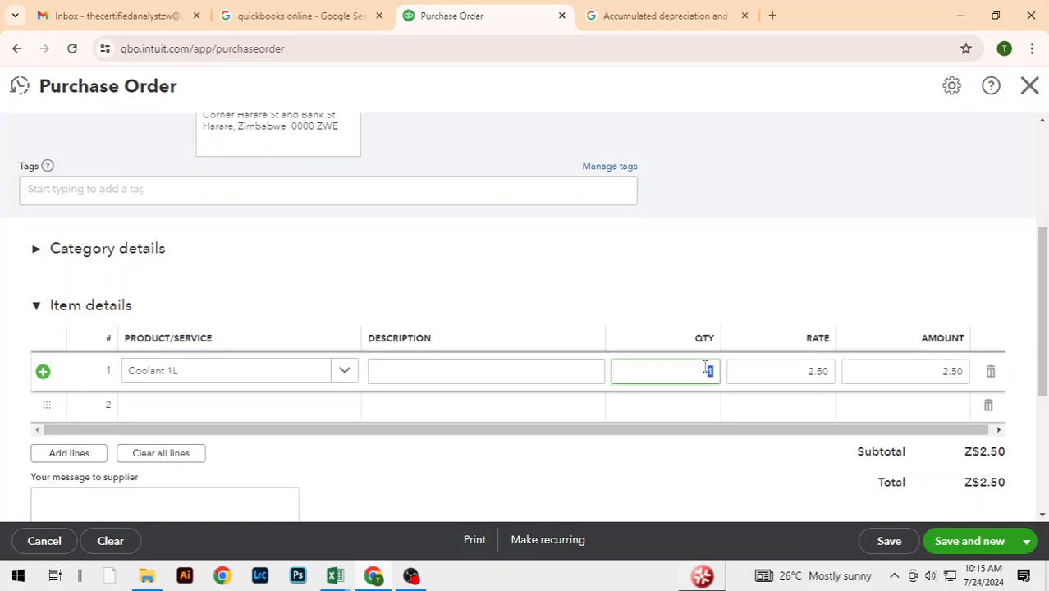
left_click(714, 486)
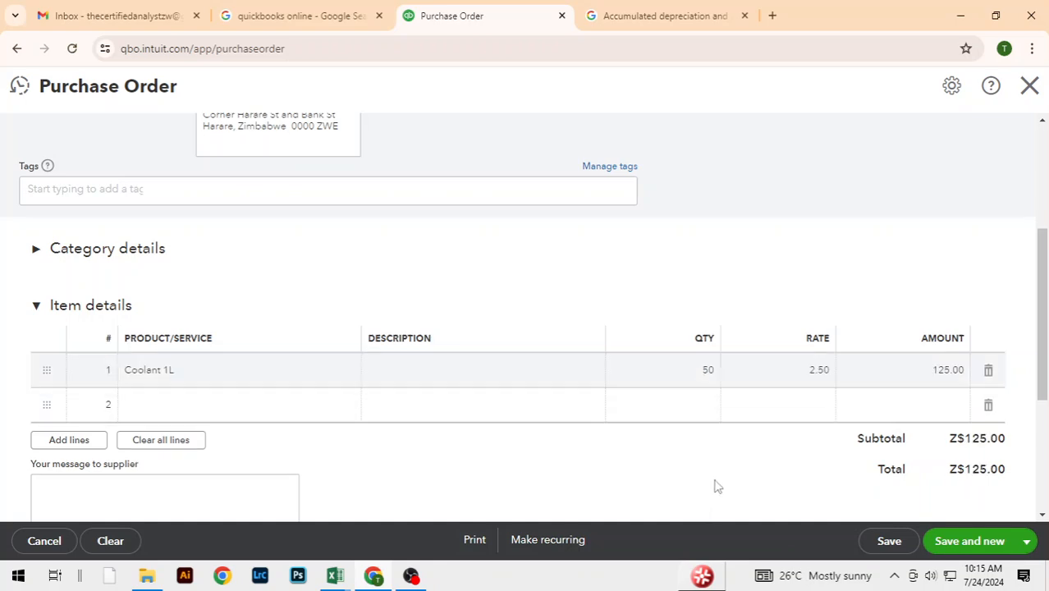
key("alt+Tab")
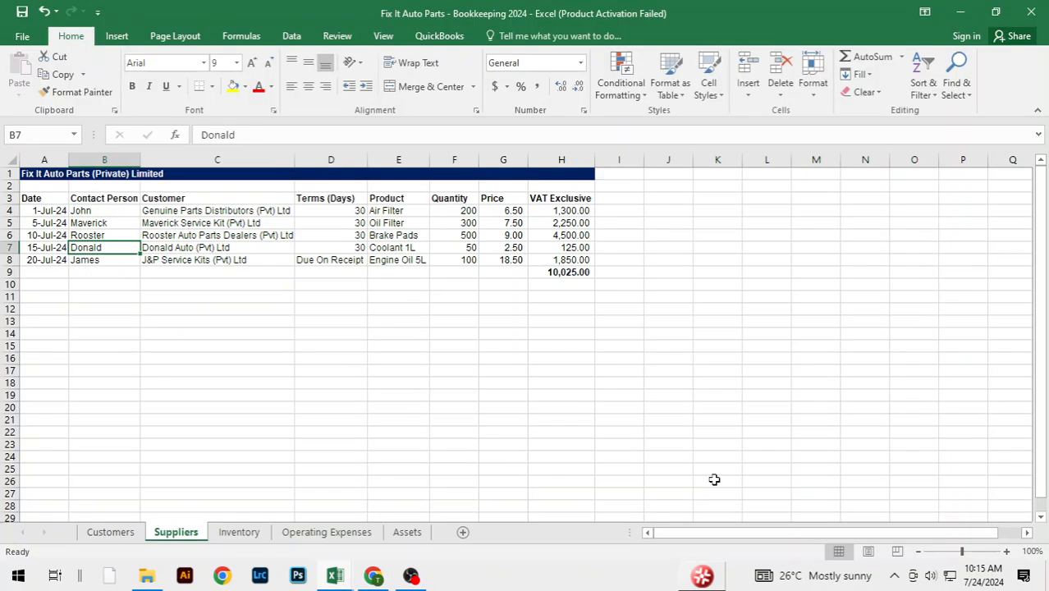
key("alt+Tab")
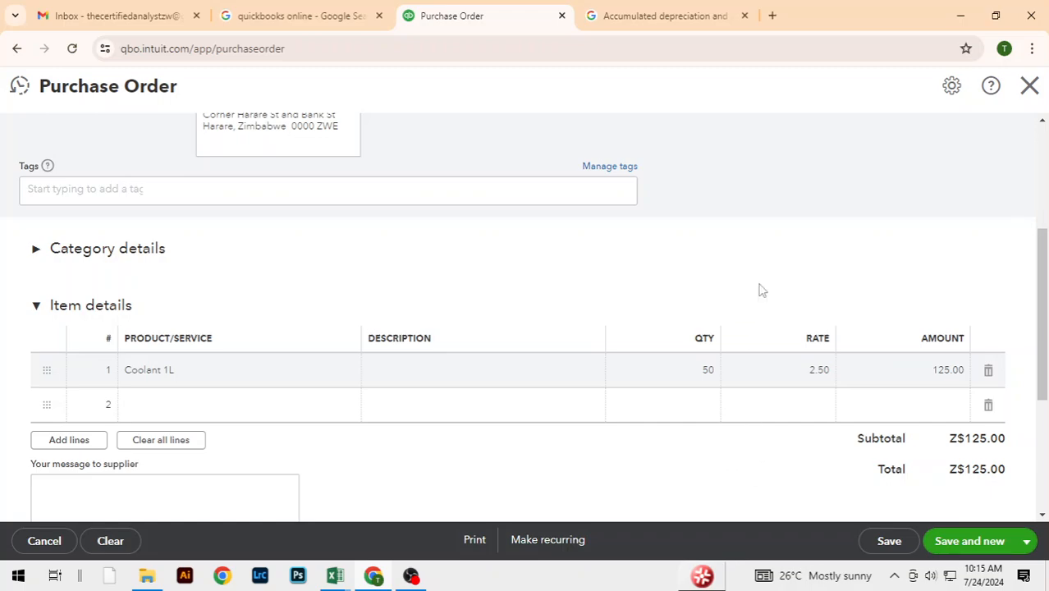
- Set the Coolant 1L purchase order date to 07/15/2024 per the Excel sheet, and save it while starting a new purchase order
scroll(769, 285, "up", 1)
scroll(769, 285, "up", 2)
key("alt+Tab")
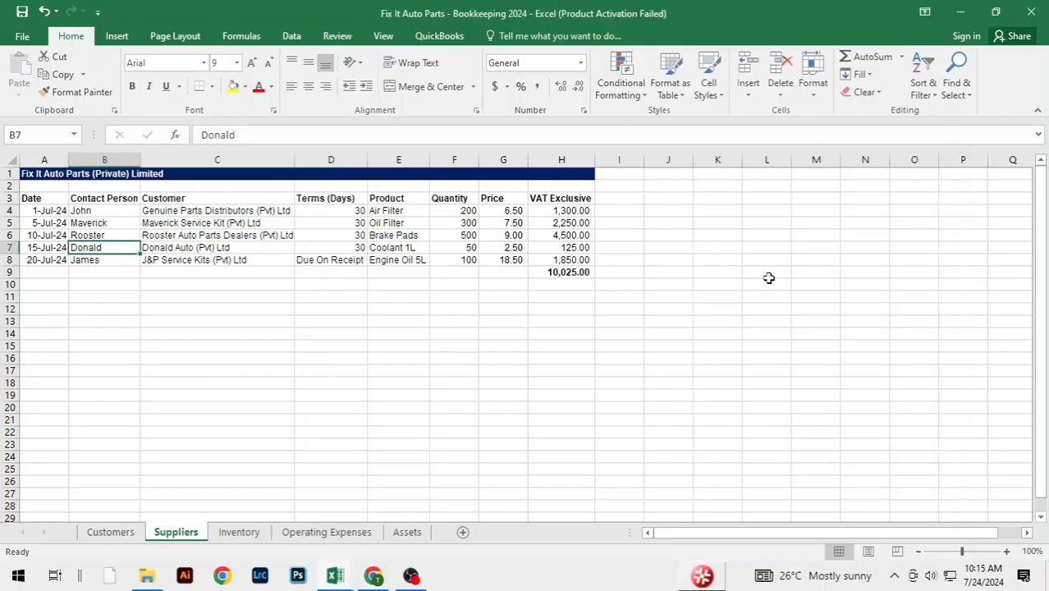
key("alt+Tab")
left_click(397, 281)
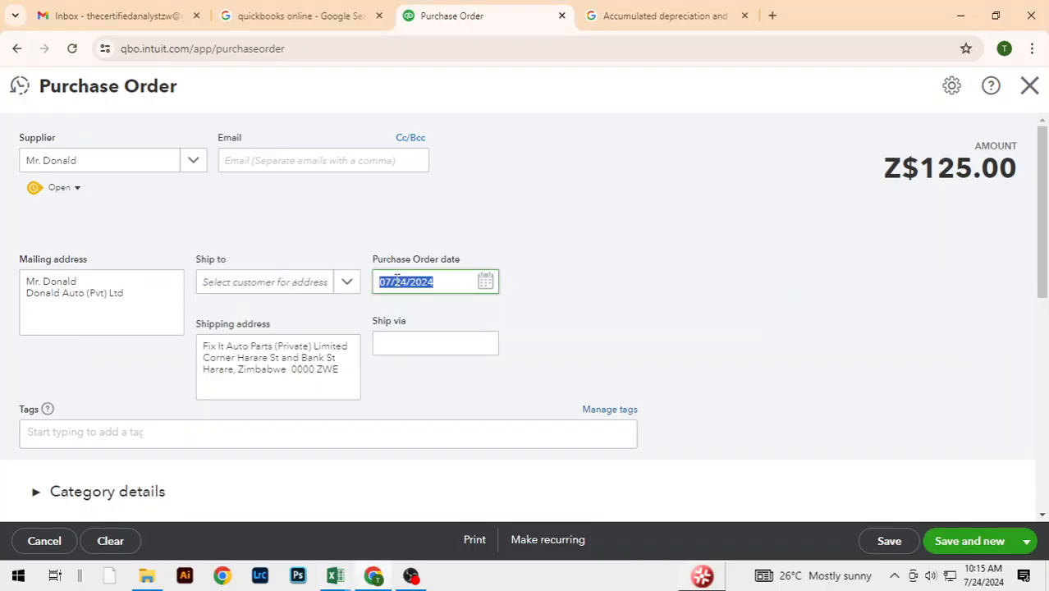
left_click(486, 287)
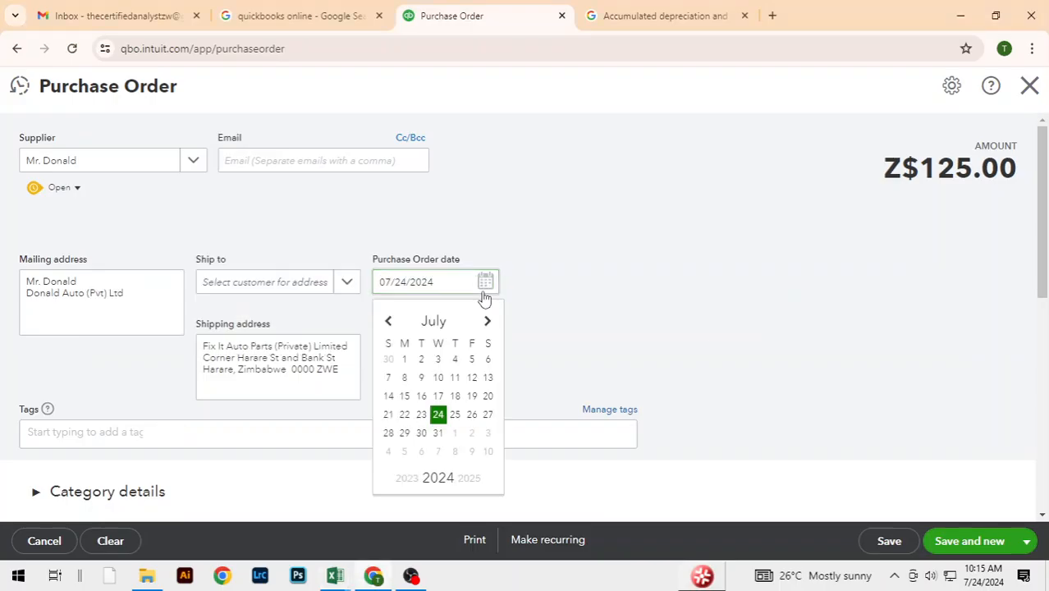
left_click(406, 398)
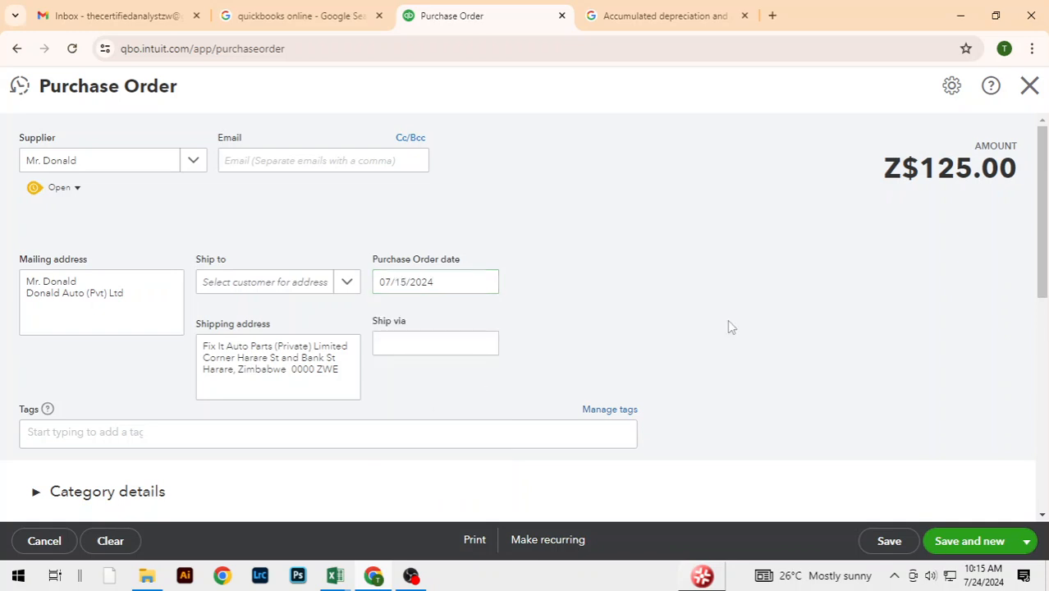
scroll(897, 326, "down", 5)
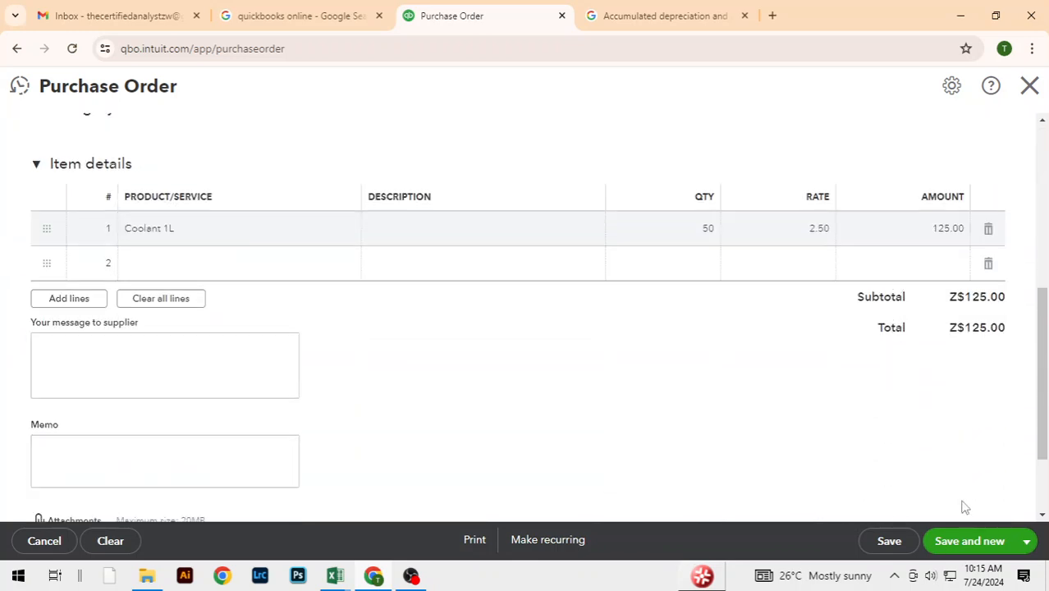
left_click(978, 545)
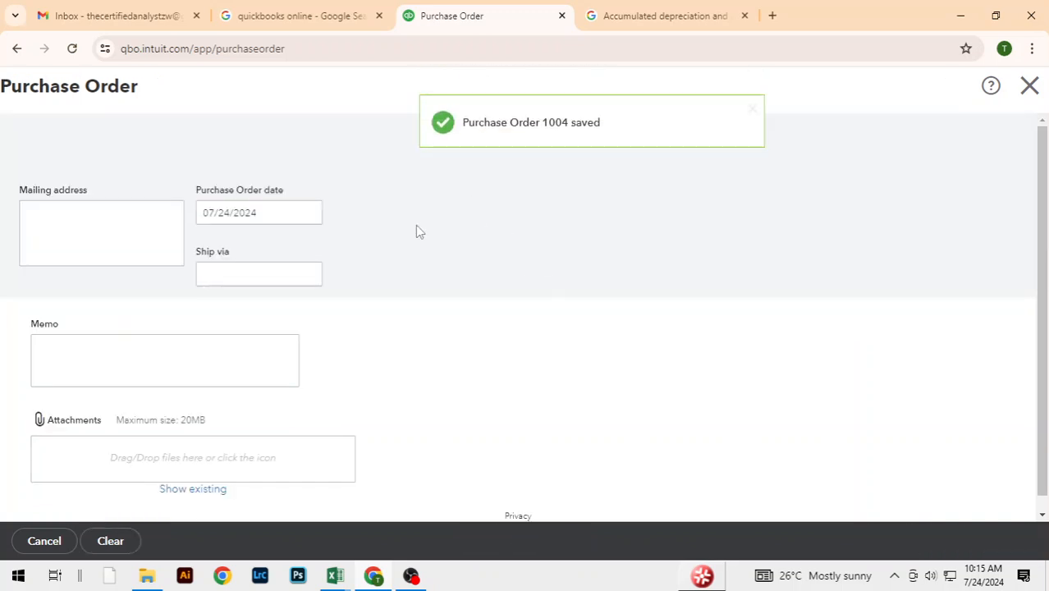
- Move to the fifth purchase in the Excel Suppliers sheet and select the J&P Service Kits (Pvt) Ltd supplier on the new QuickBooks purchase order
key("alt+Tab")
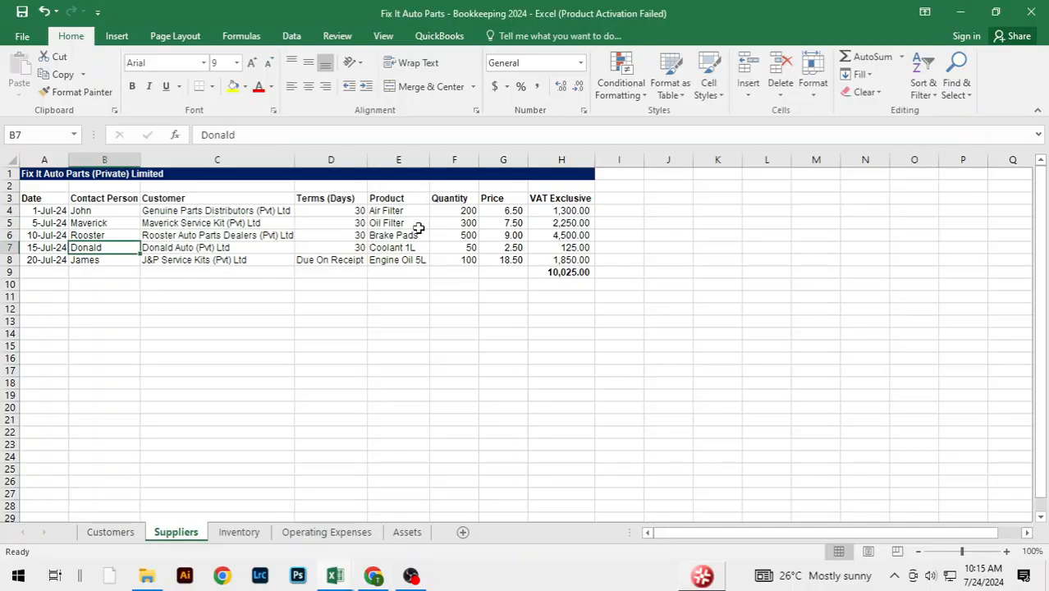
key("Down")
key("alt+Tab")
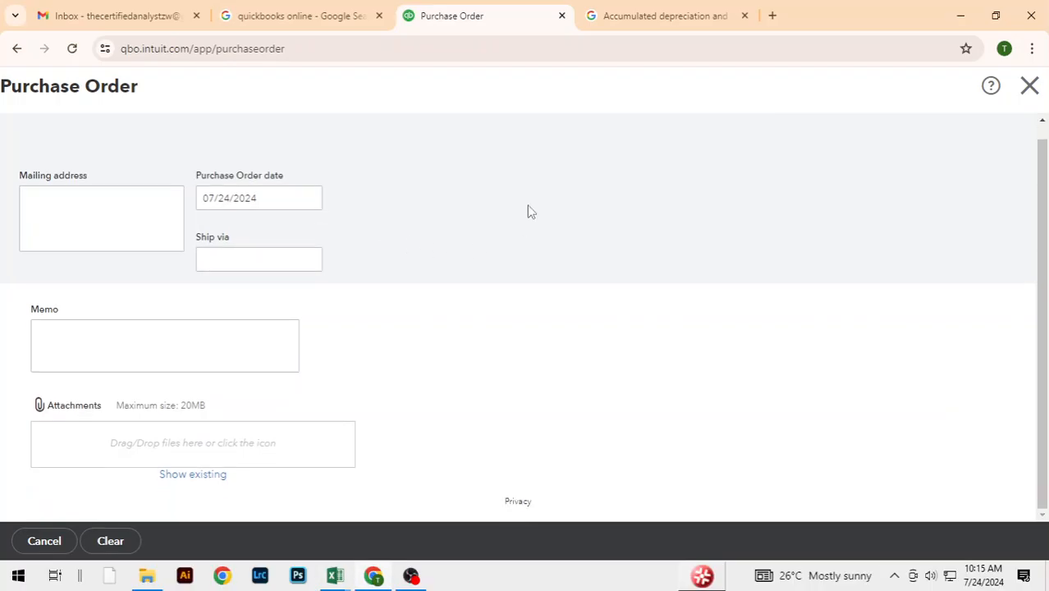
key("alt+Tab")
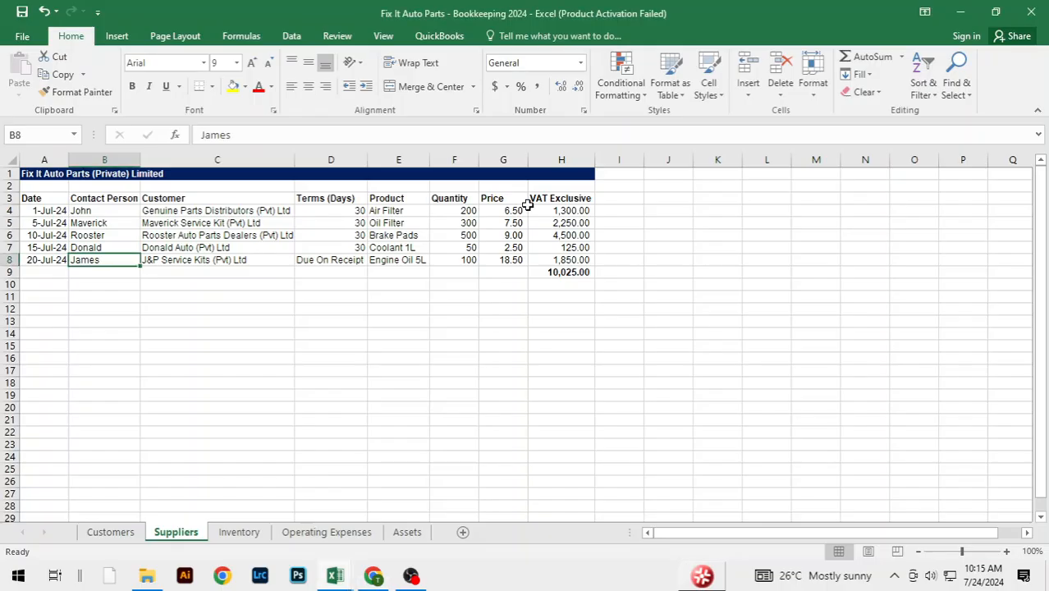
key("alt+Tab")
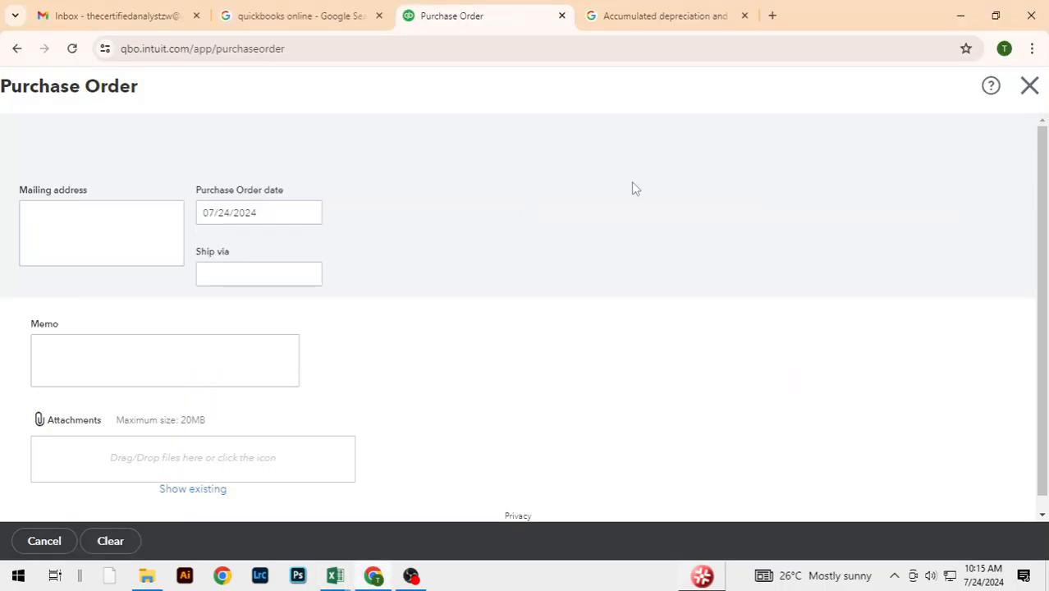
left_click(191, 160)
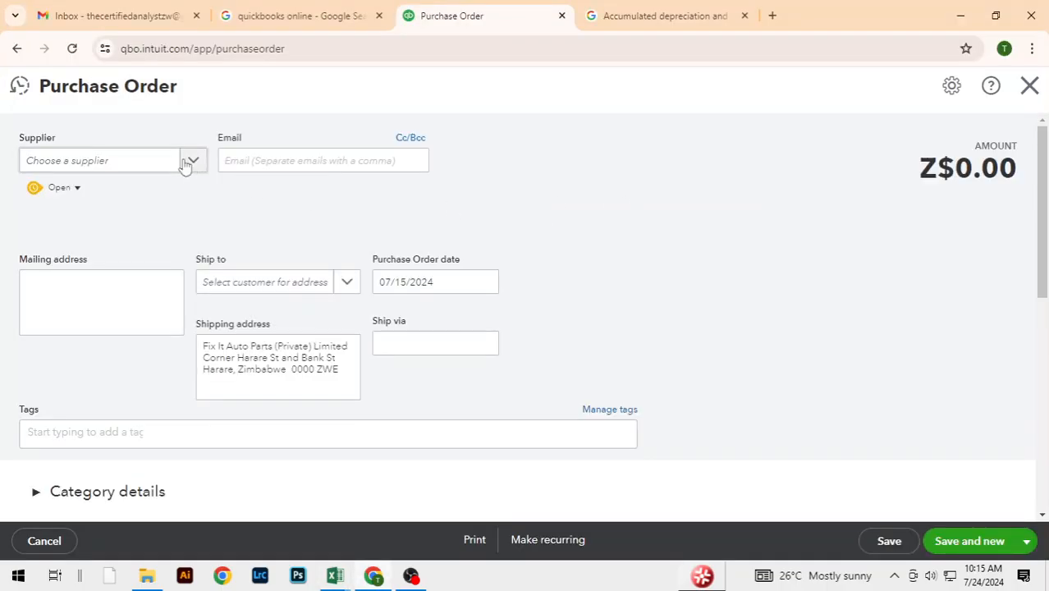
left_click(123, 261)
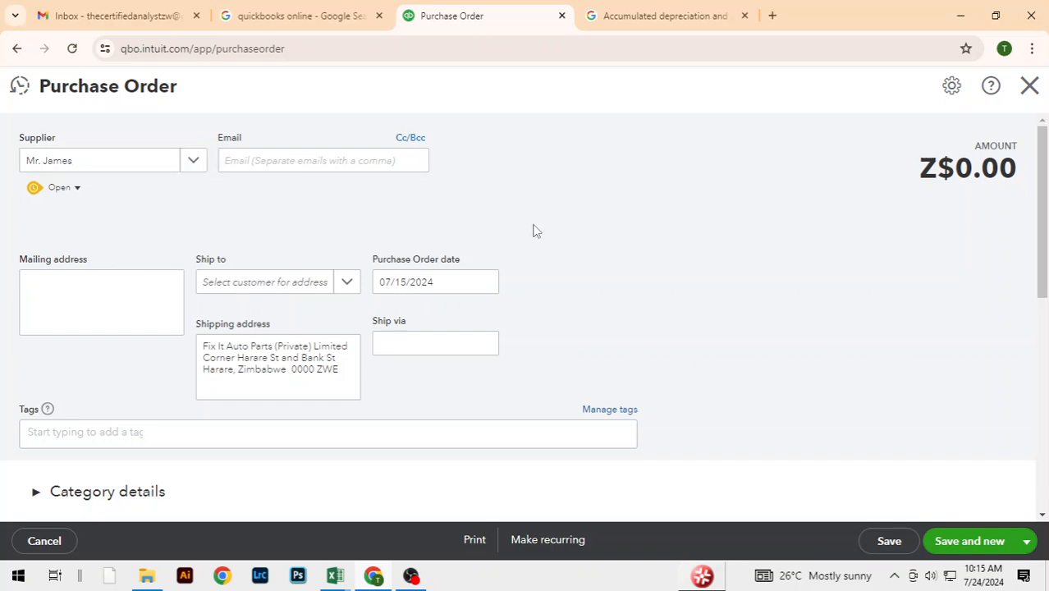
- Check the purchased product in the Excel sheet and add Engine Oil 5L to the first item line
scroll(794, 341, "down", 1)
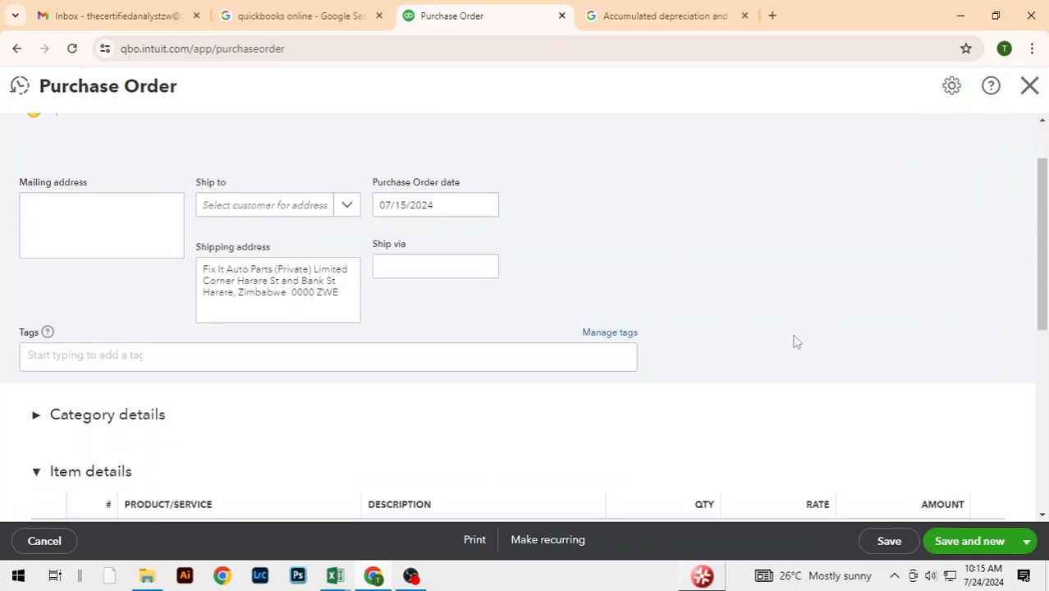
scroll(794, 342, "up", 1)
scroll(795, 342, "down", 4)
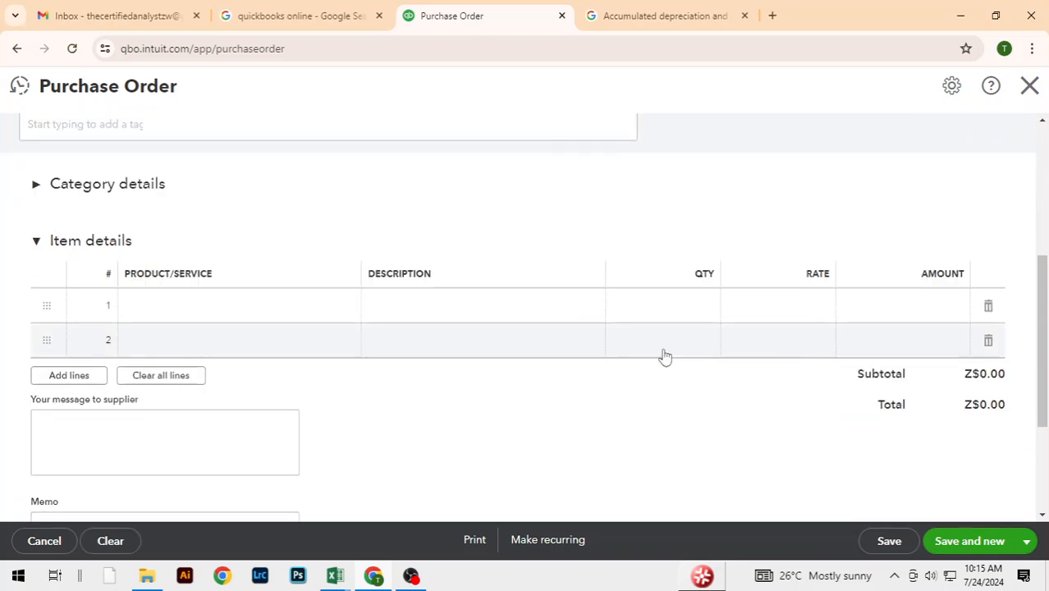
left_click(238, 305)
key("alt+Tab")
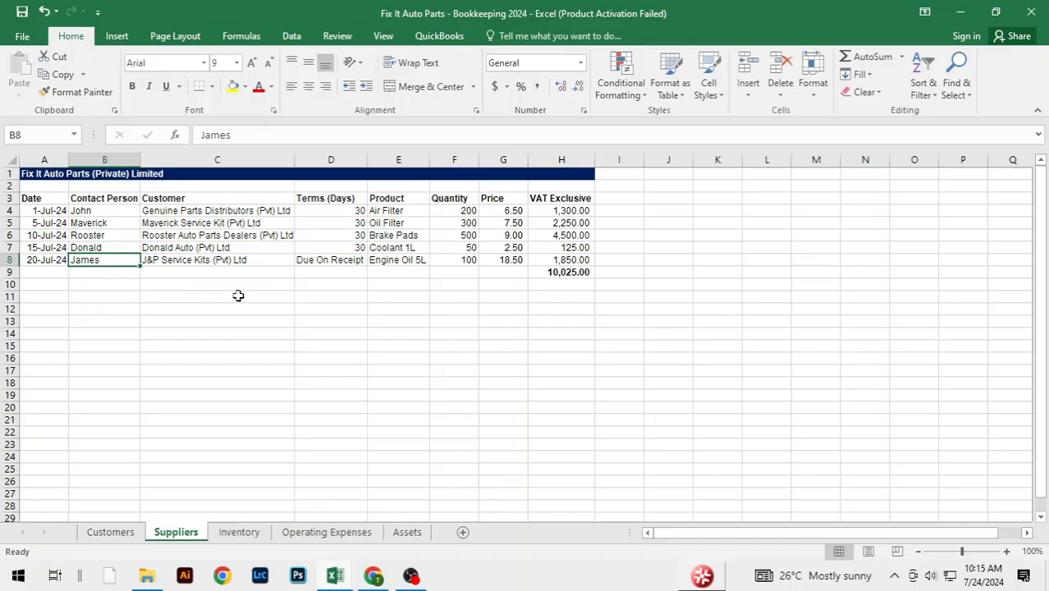
key("alt+Tab")
left_click(289, 313)
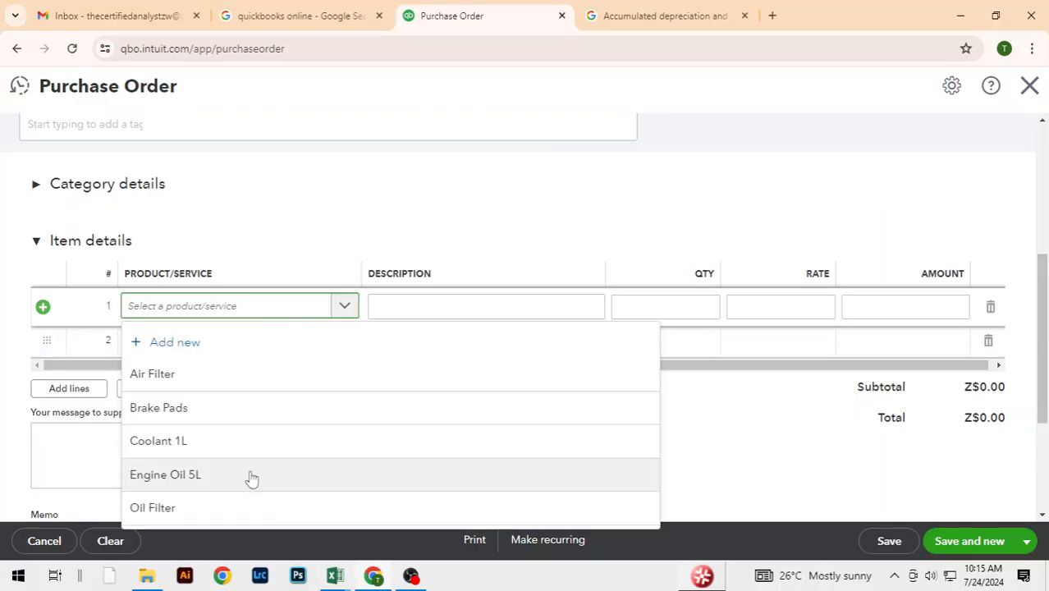
left_click(215, 475)
left_click(540, 425)
- Check the purchased quantity in the Excel sheet and set the Engine Oil 5L quantity to 100
key("alt+Tab")
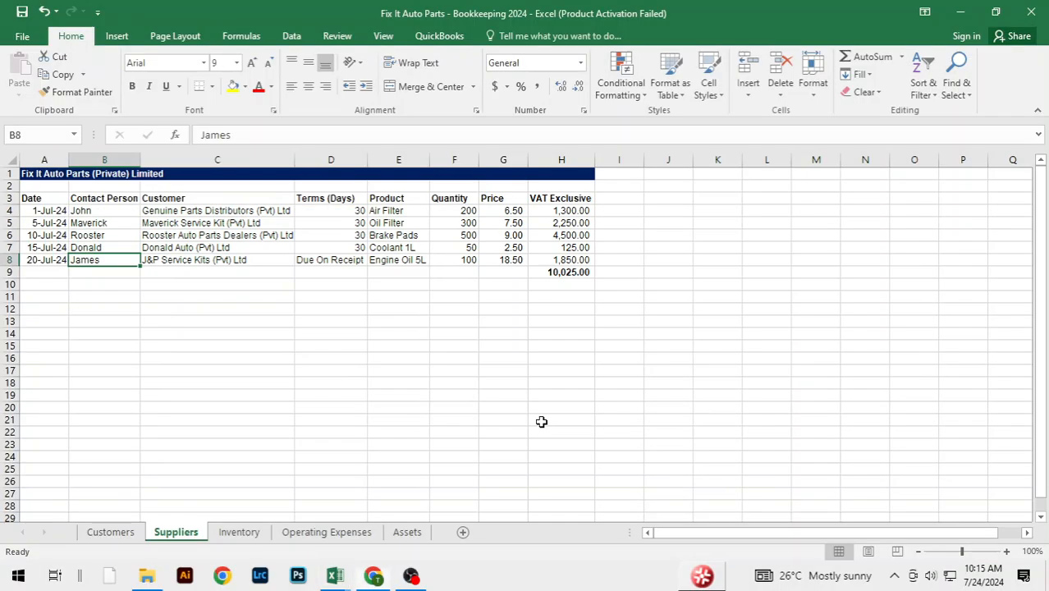
key("alt+Tab")
left_click(693, 305)
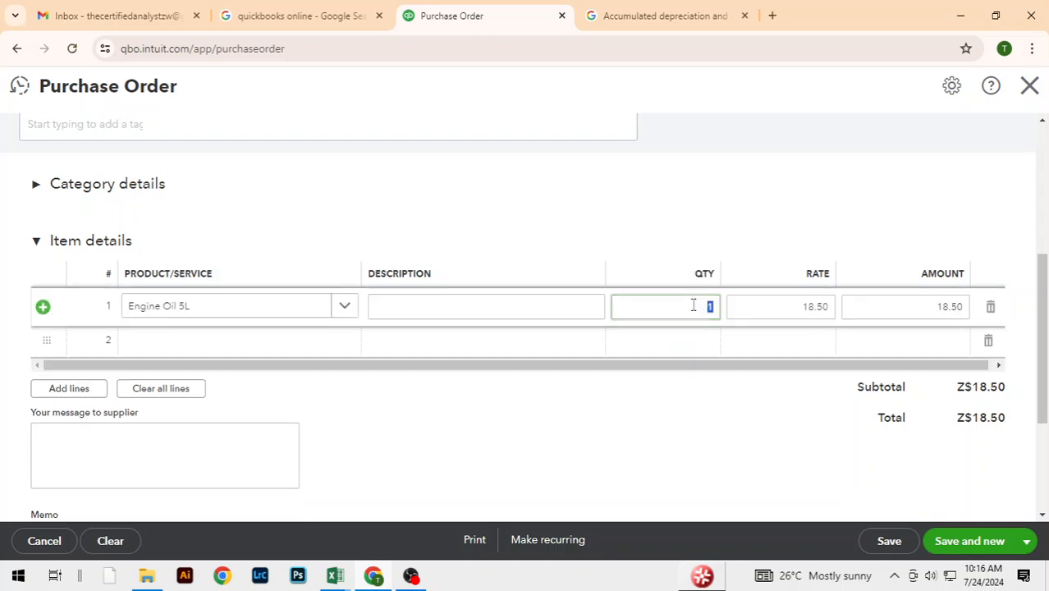
type("100")
left_click(709, 418)
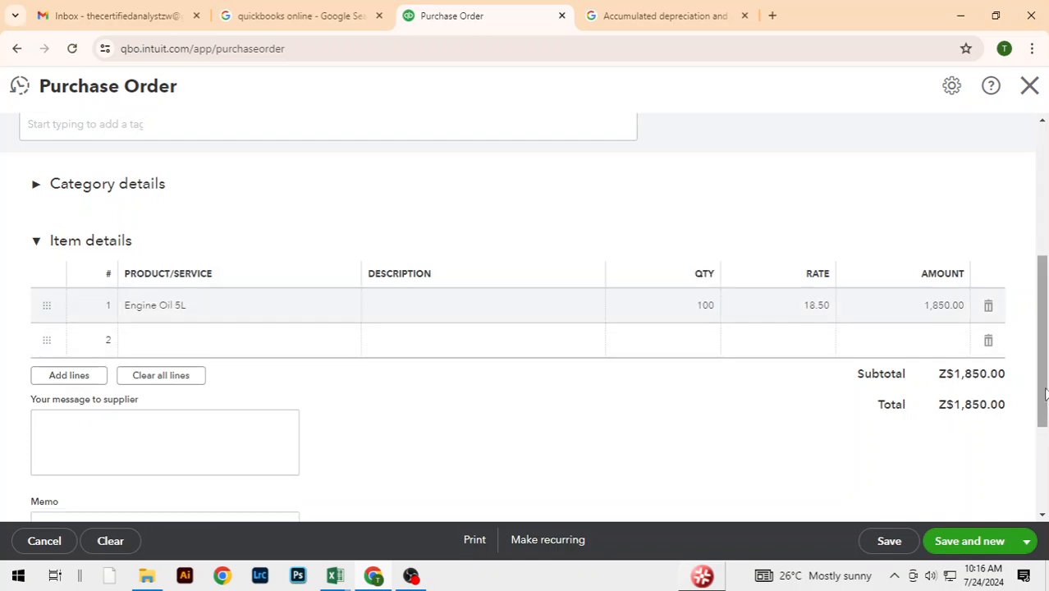
- Check the Engine Oil 5L purchase order against the Excel sheet, and save and close it
scroll(1045, 393, "down", 2)
left_click(1026, 541)
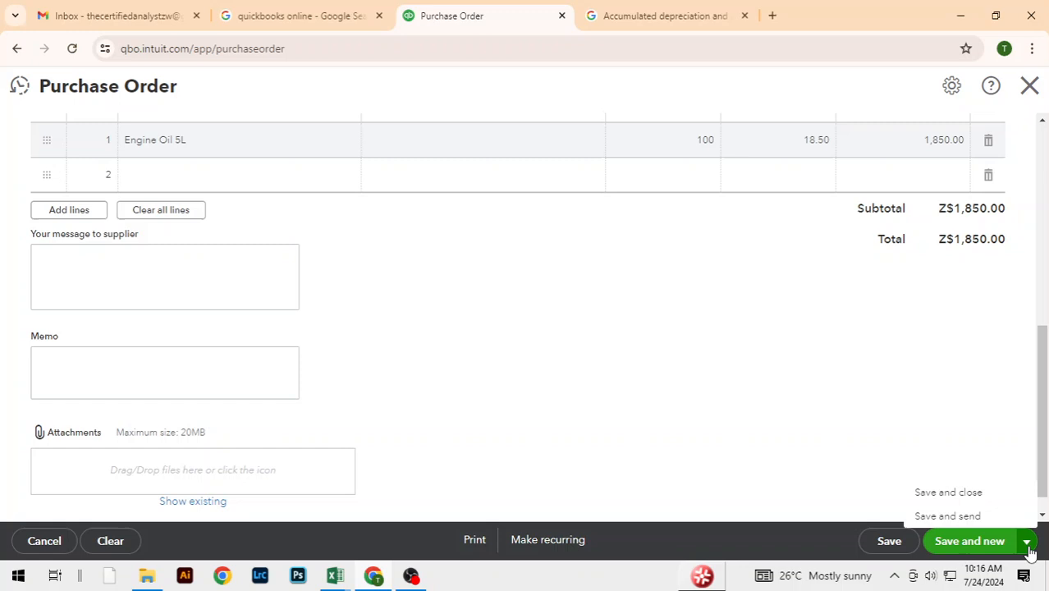
left_click(952, 493)
left_click_drag(1045, 402, 1041, 222)
key("alt+Tab")
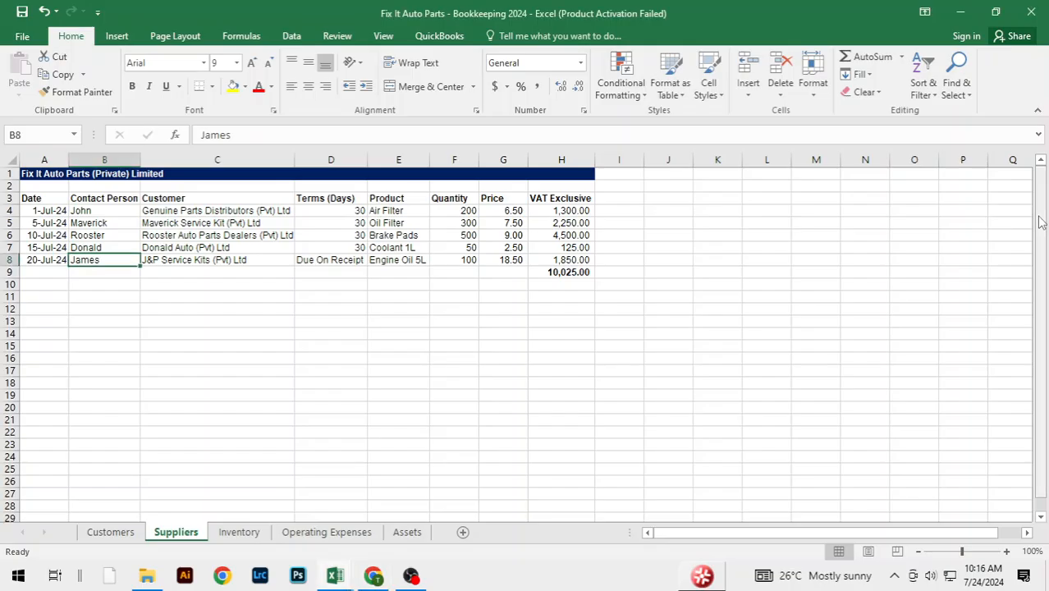
key("alt+Tab")
left_click(966, 540)
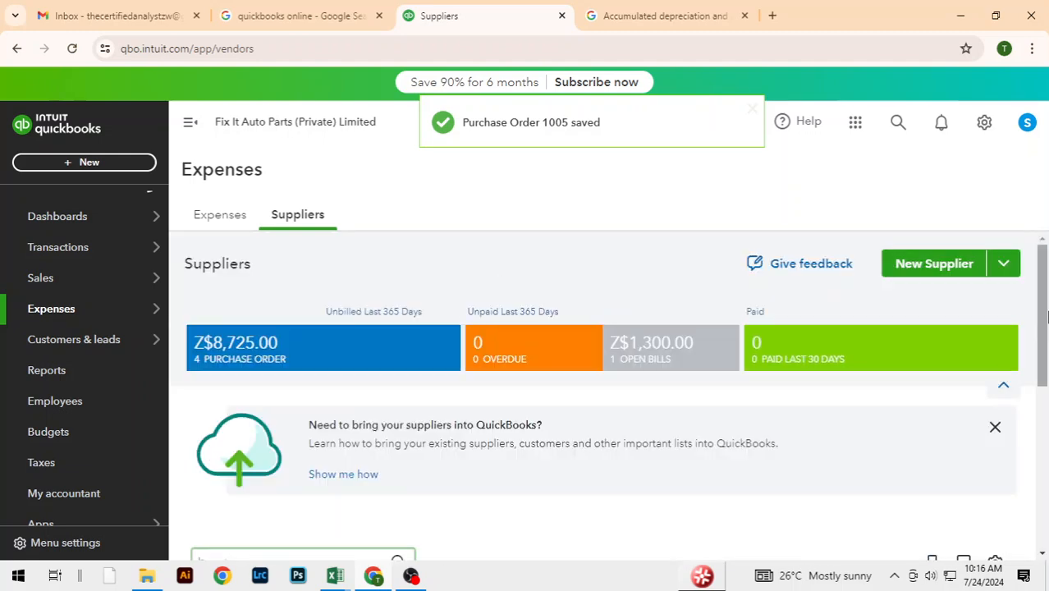
- Filter the suppliers list to show only suppliers with open purchase orders and bring their rows into view
mouse_move(1045, 313)
left_mouse_down()
mouse_move(1045, 457)
mouse_move(1045, 315)
left_mouse_up()
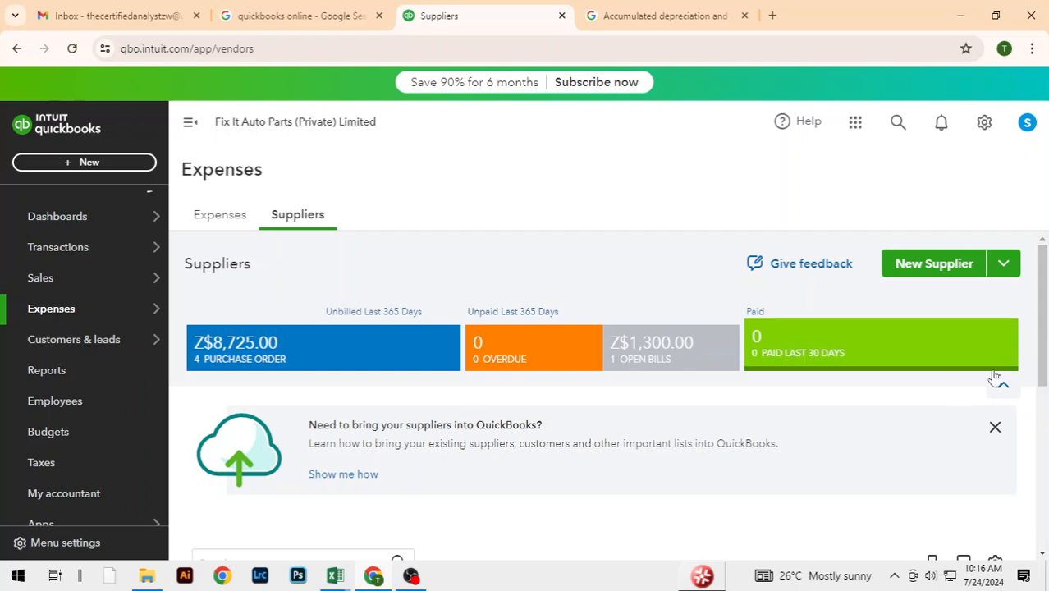
left_click(260, 354)
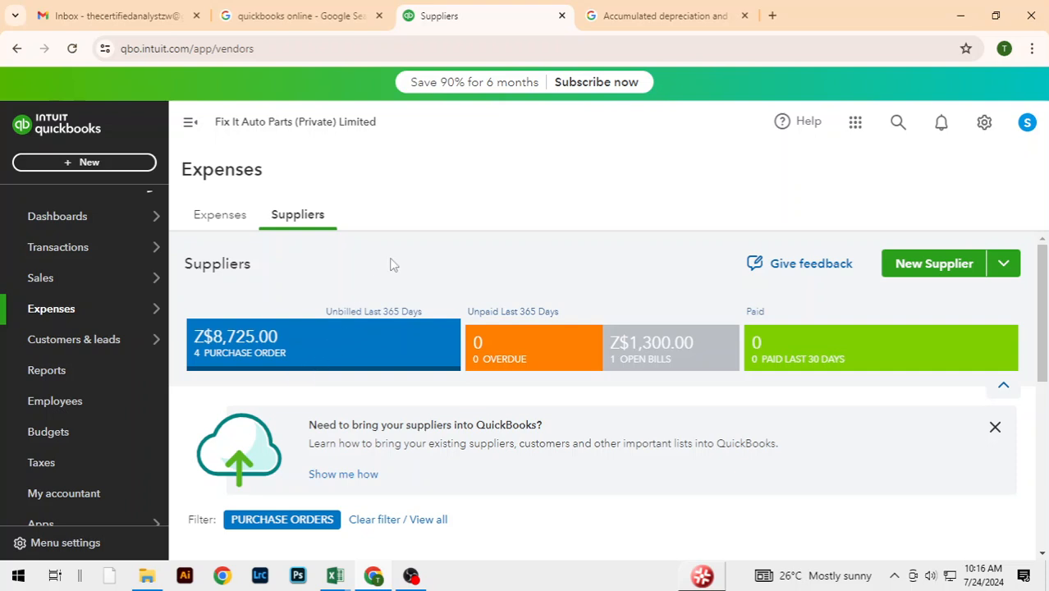
left_click(268, 351)
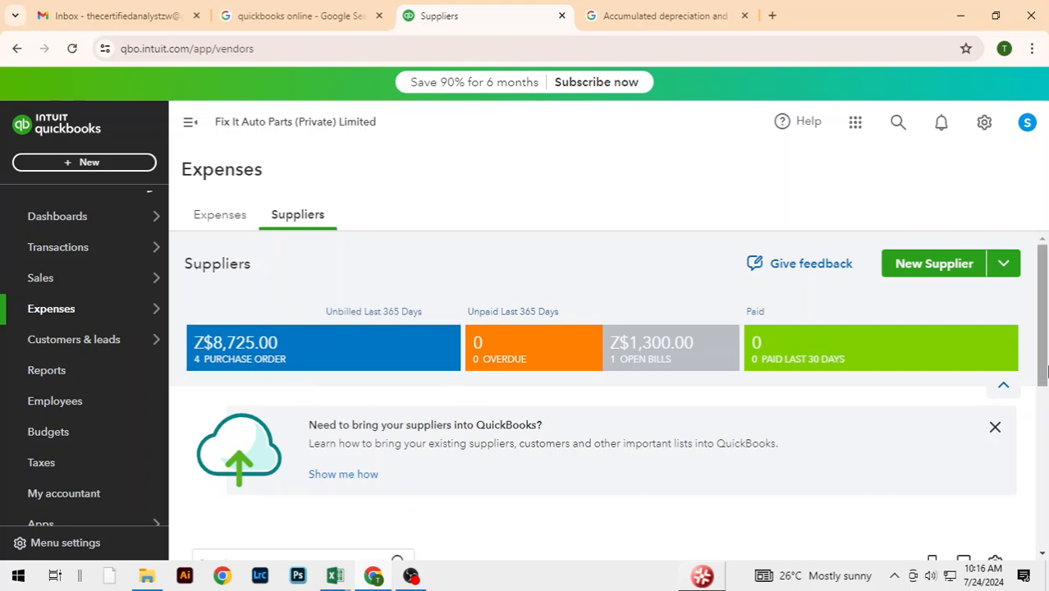
left_click_drag(1044, 358, 1035, 485)
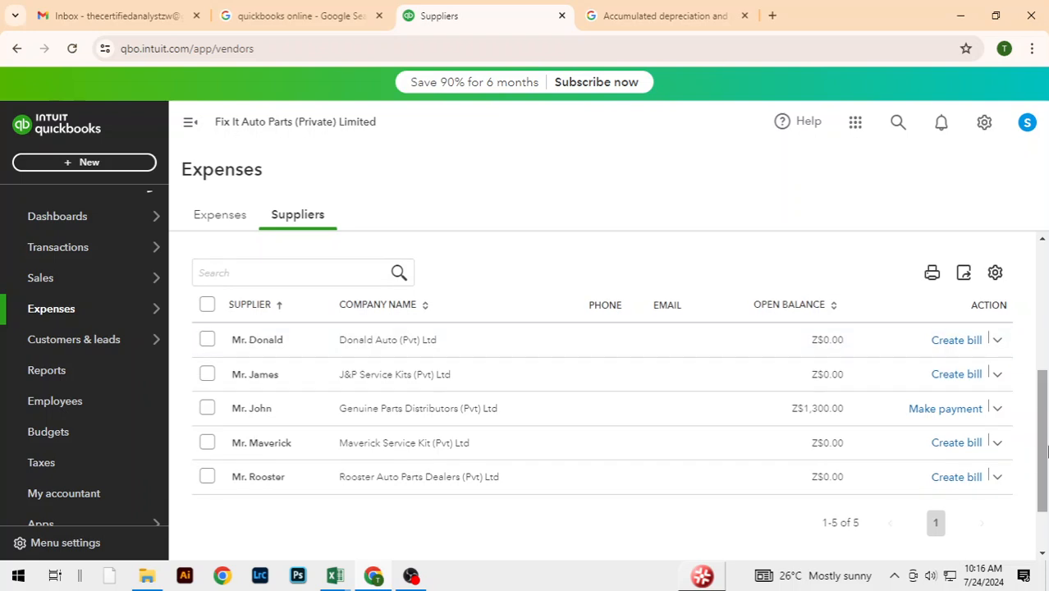
left_click_drag(1044, 449, 1044, 350)
left_click(222, 270)
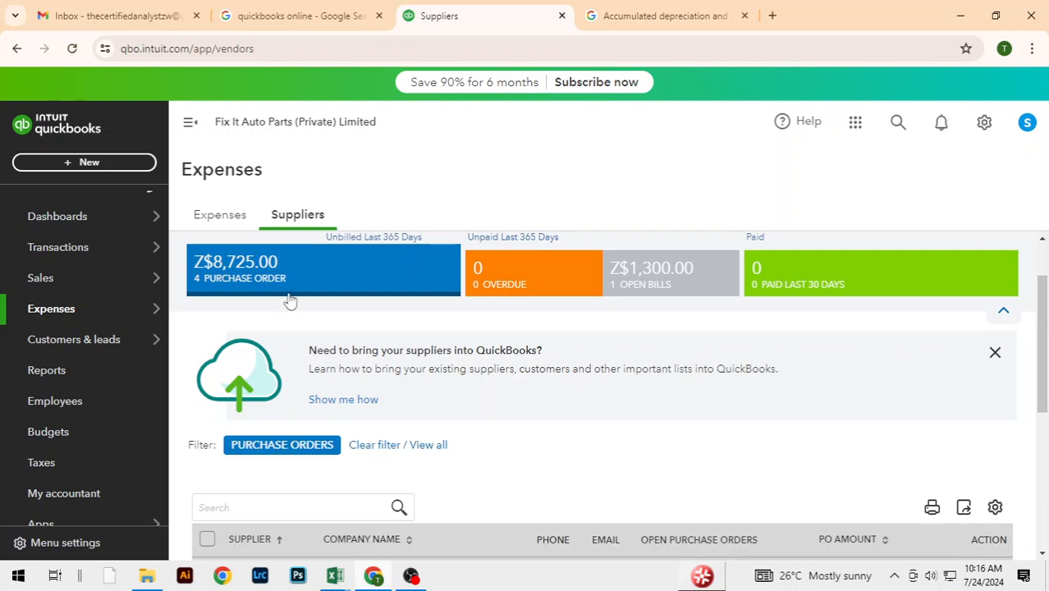
left_click_drag(1043, 375, 1043, 492)
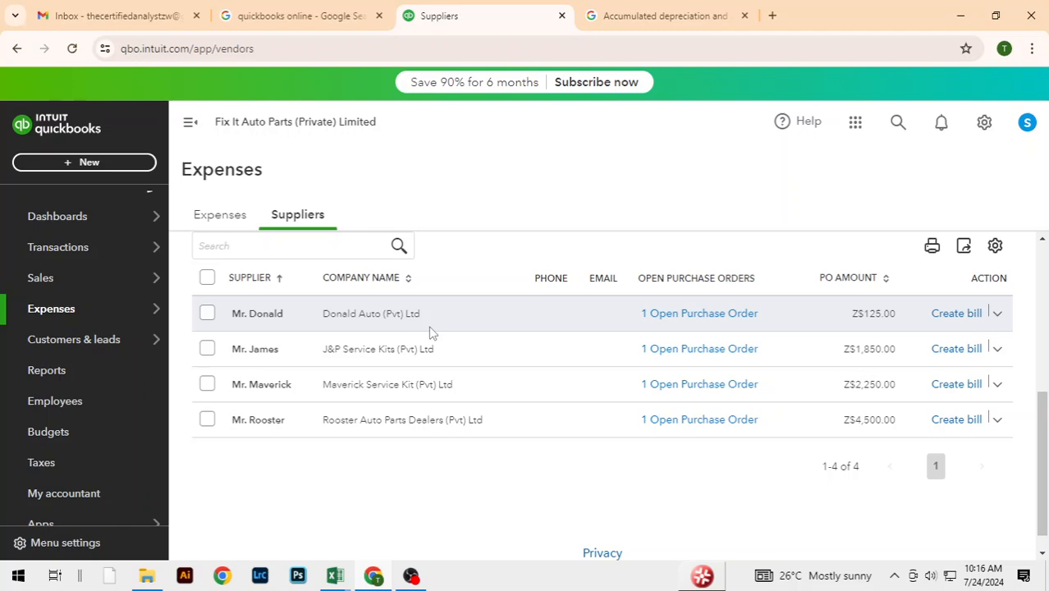
- Compare the open purchase orders with the Excel Suppliers sheet and move to the Maverick Service Kit (Pvt) Ltd purchase there
key("alt+Tab")
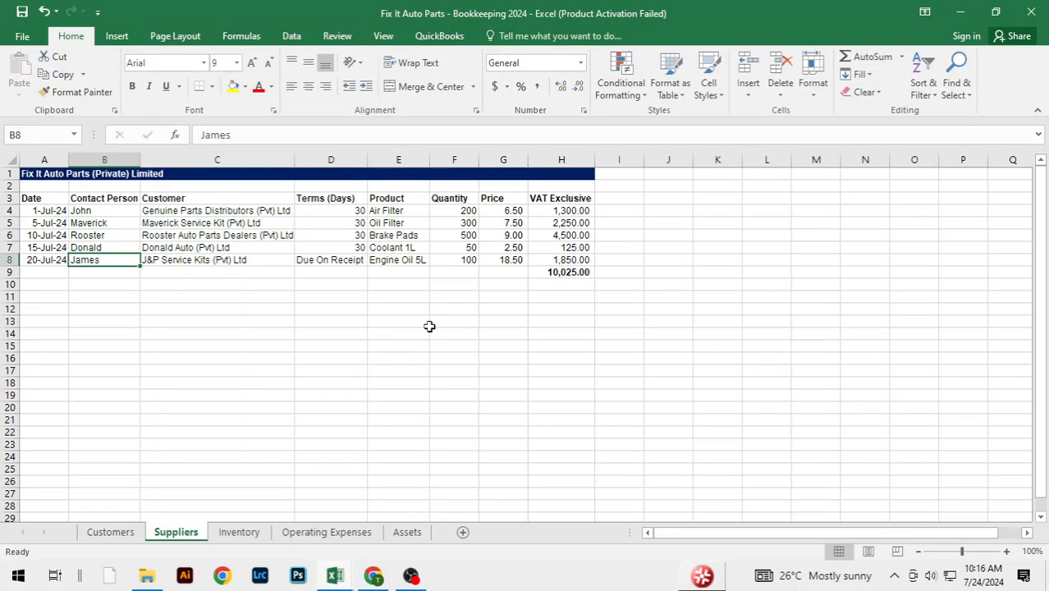
key("alt+Tab")
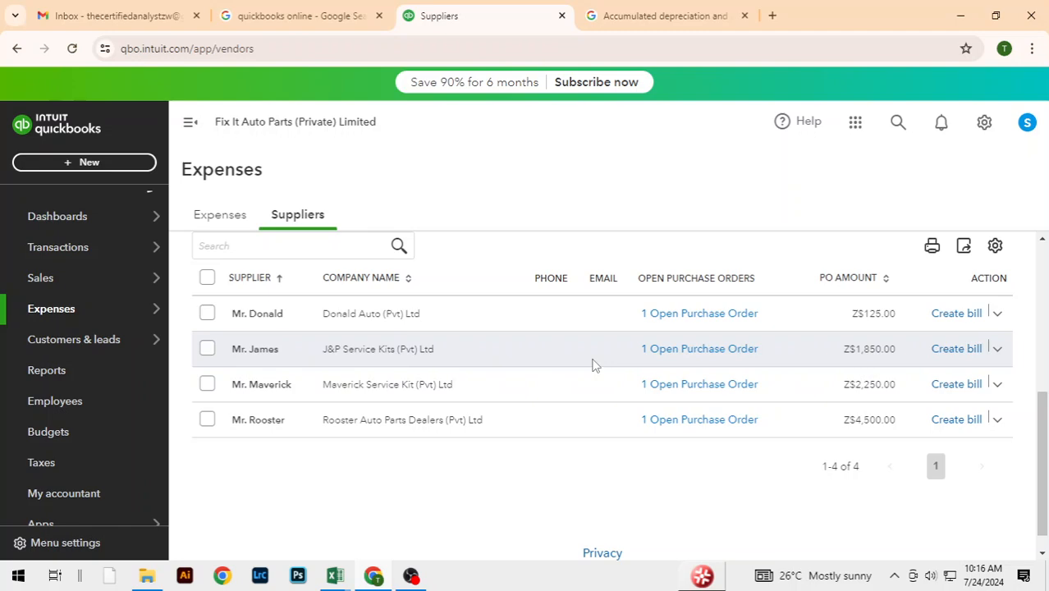
key("alt+Tab")
key("Up")
key("Up")
key("Up")
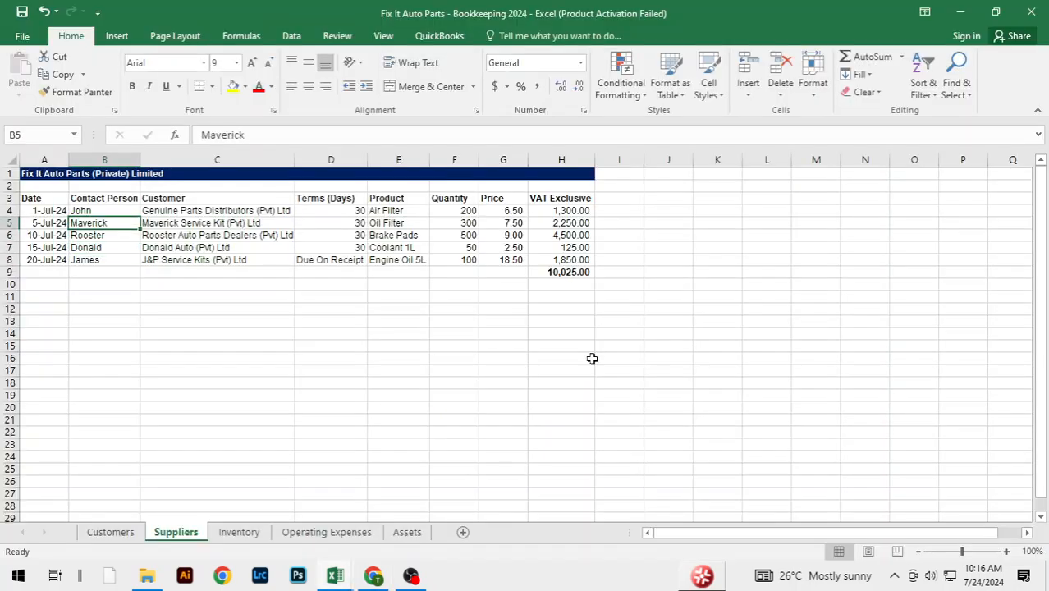
key("alt+Tab")
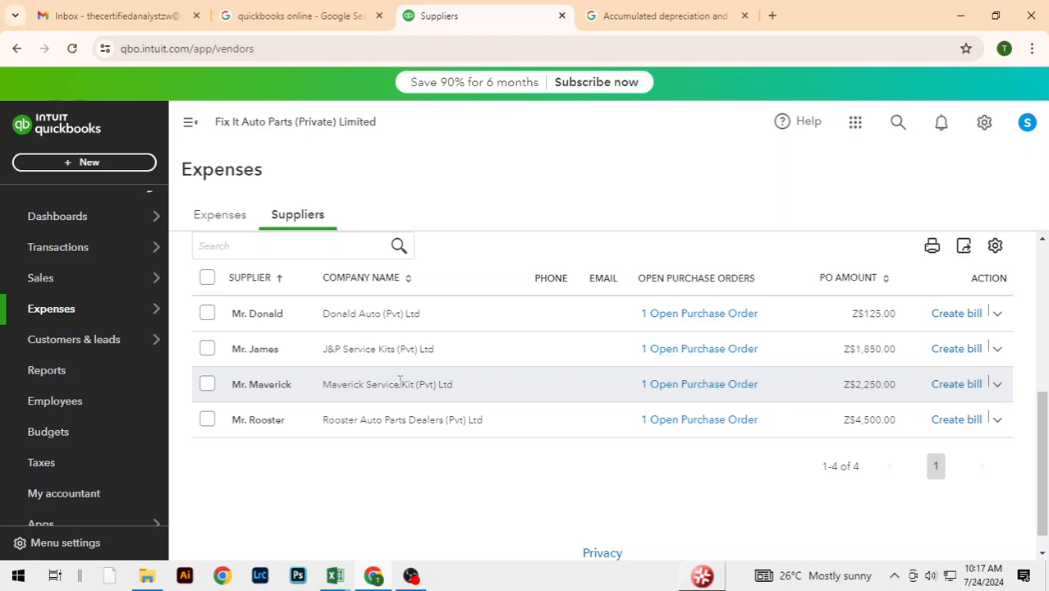
- Open the Maverick Service Kit (Pvt) Ltd supplier record in QuickBooks and open its purchase order from the transaction list
left_click(298, 392)
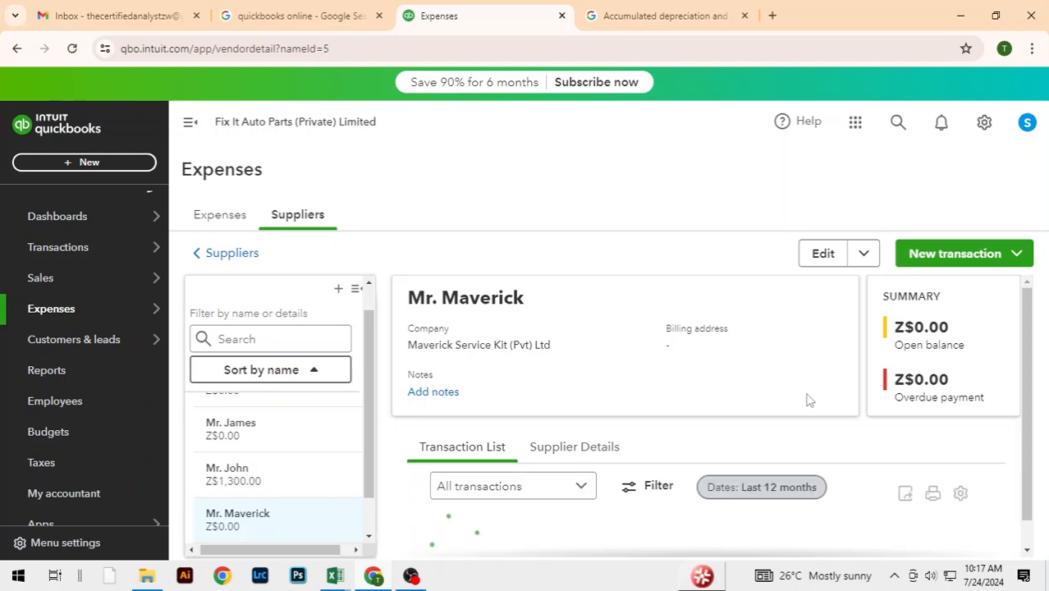
left_click_drag(1022, 383, 1039, 480)
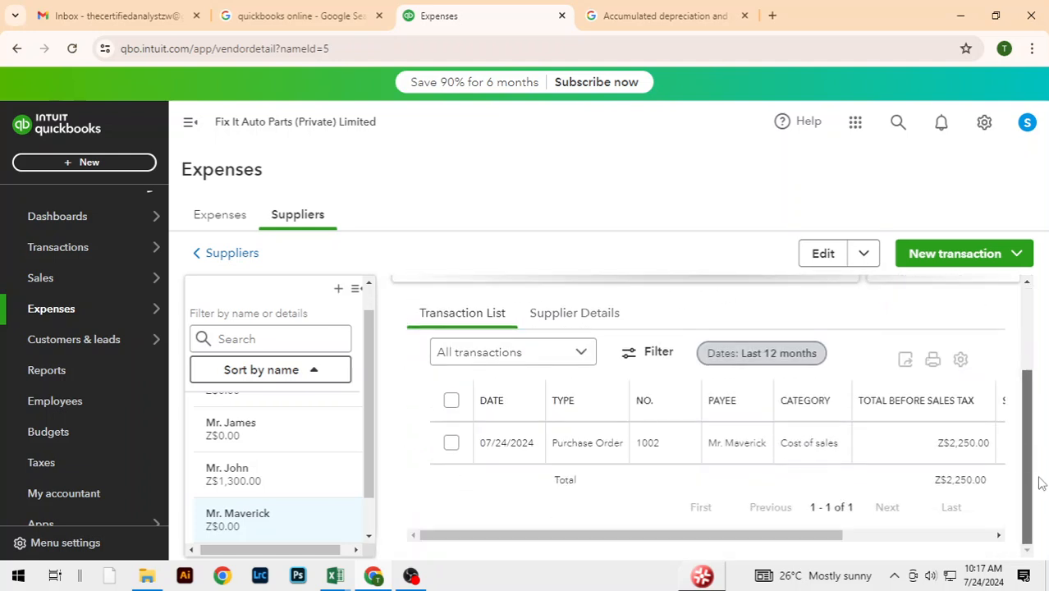
left_click(496, 446)
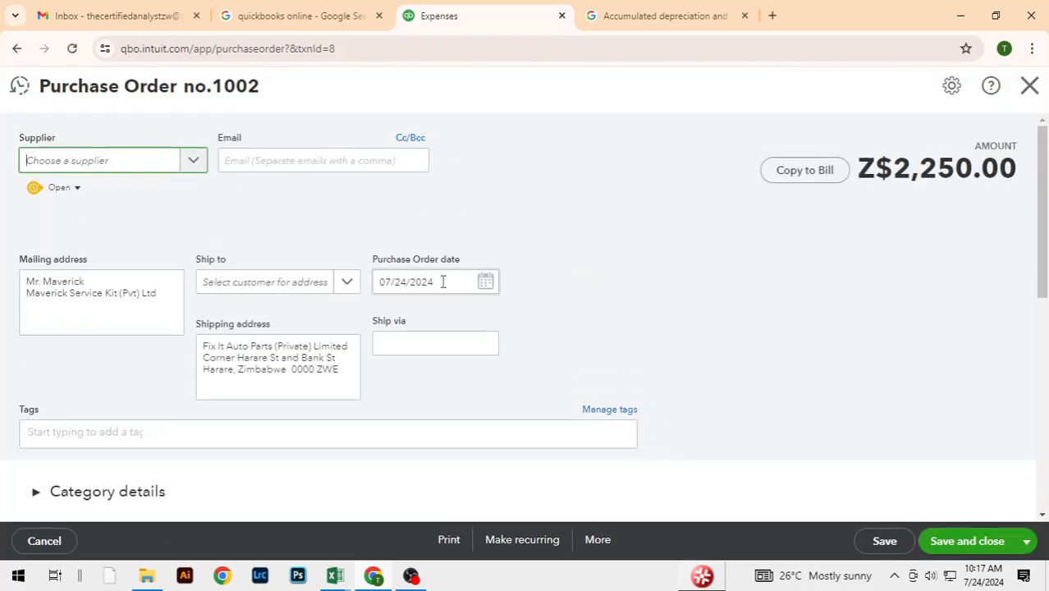
- Check the purchase date in the Excel sheet, set the Maverick Service Kit purchase order date to 07/05/2024, and save and close it
left_click(483, 283)
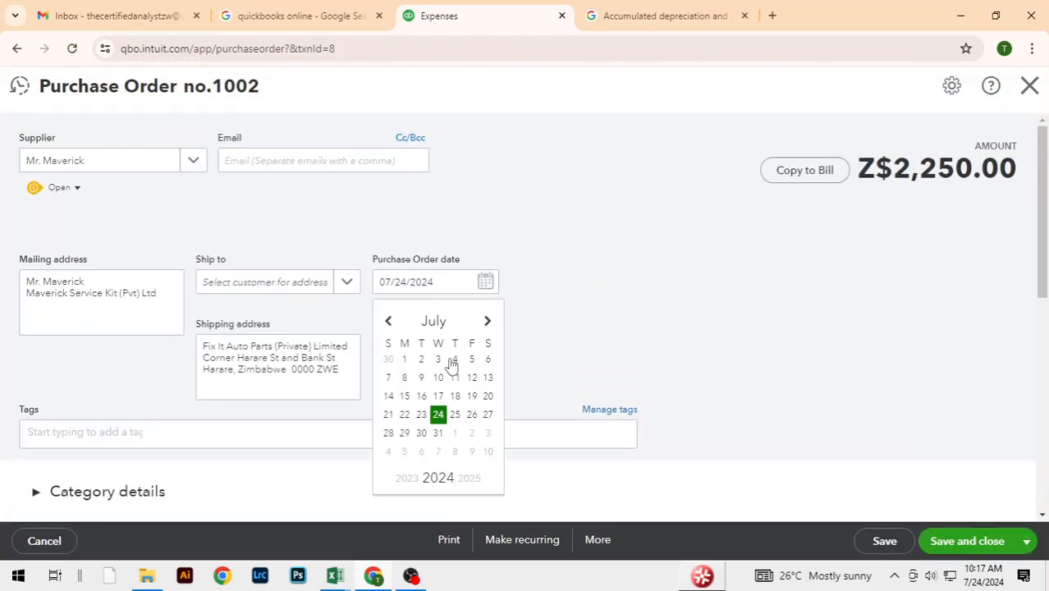
key("alt+Tab")
key("alt+Tab")
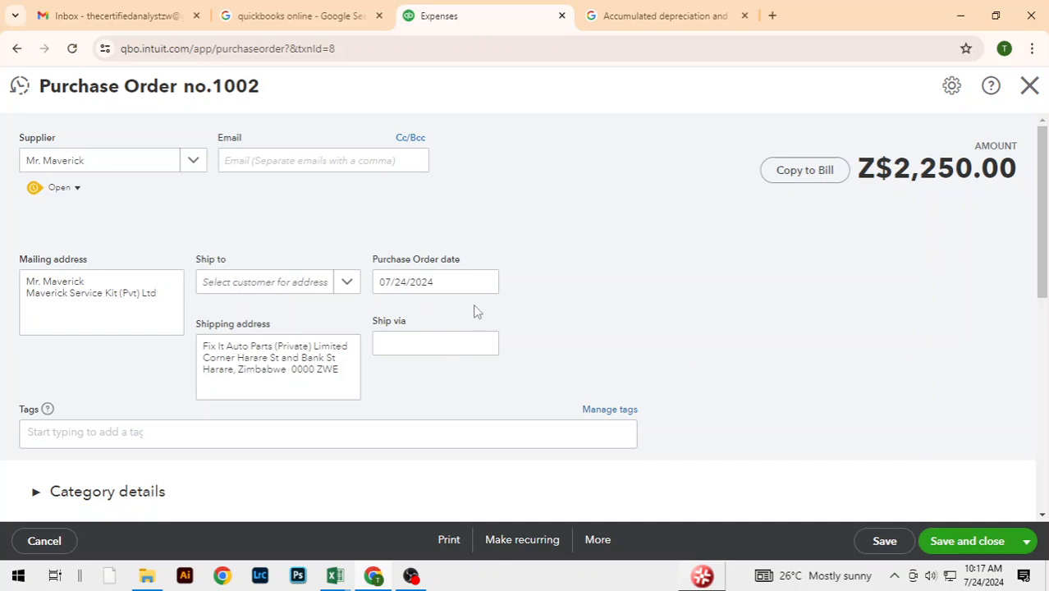
left_click(485, 282)
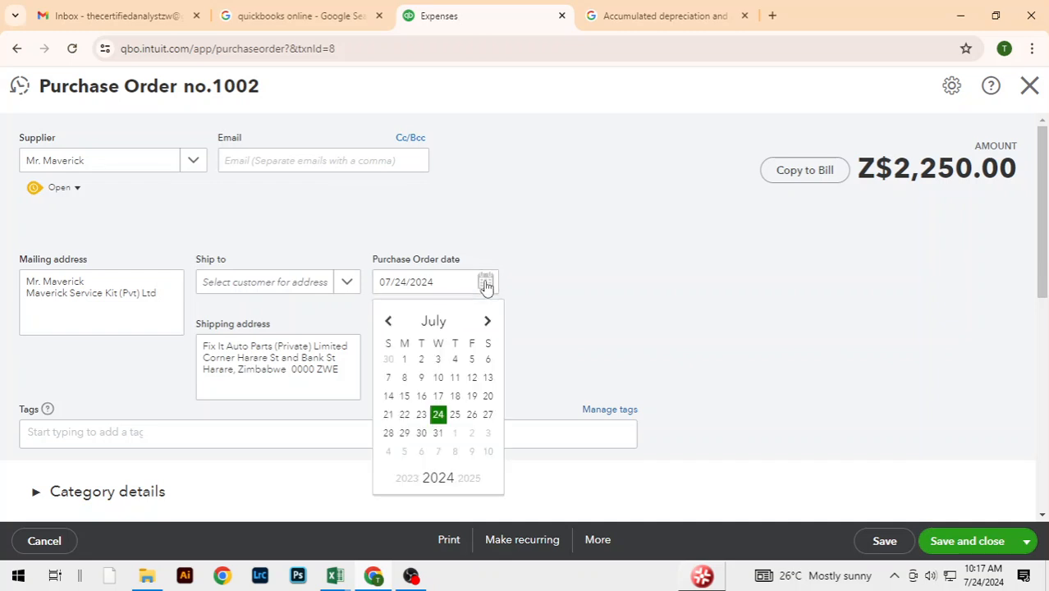
left_click(472, 359)
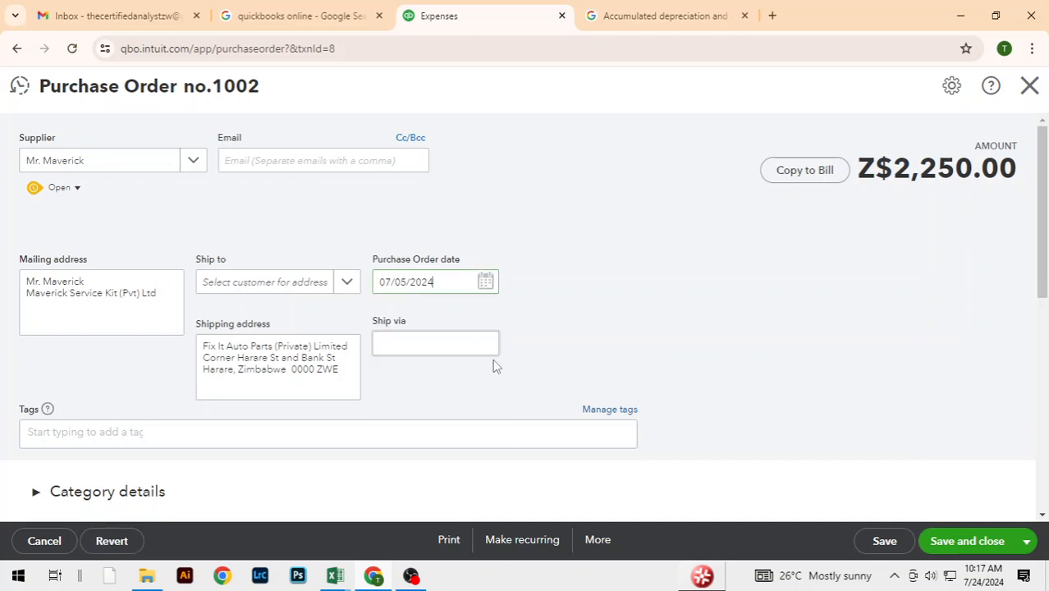
left_click(973, 544)
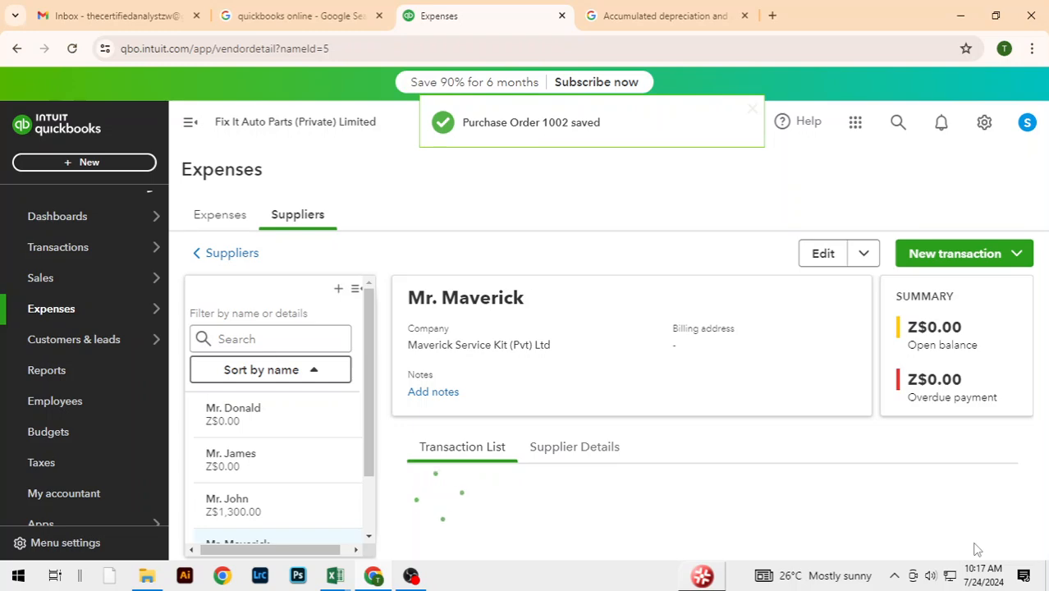
left_click_drag(1029, 380, 1040, 503)
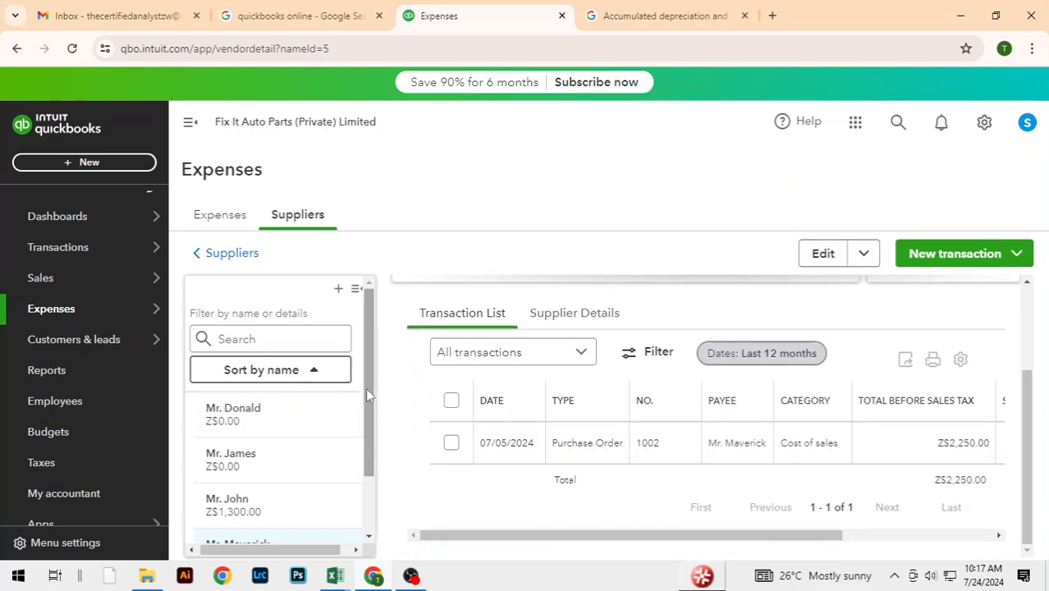
- Move to the third purchase in the Excel sheet and open the Rooster Auto Parts Dealers (Pvt) Ltd purchase order in QuickBooks
key("alt+Tab")
key("Down")
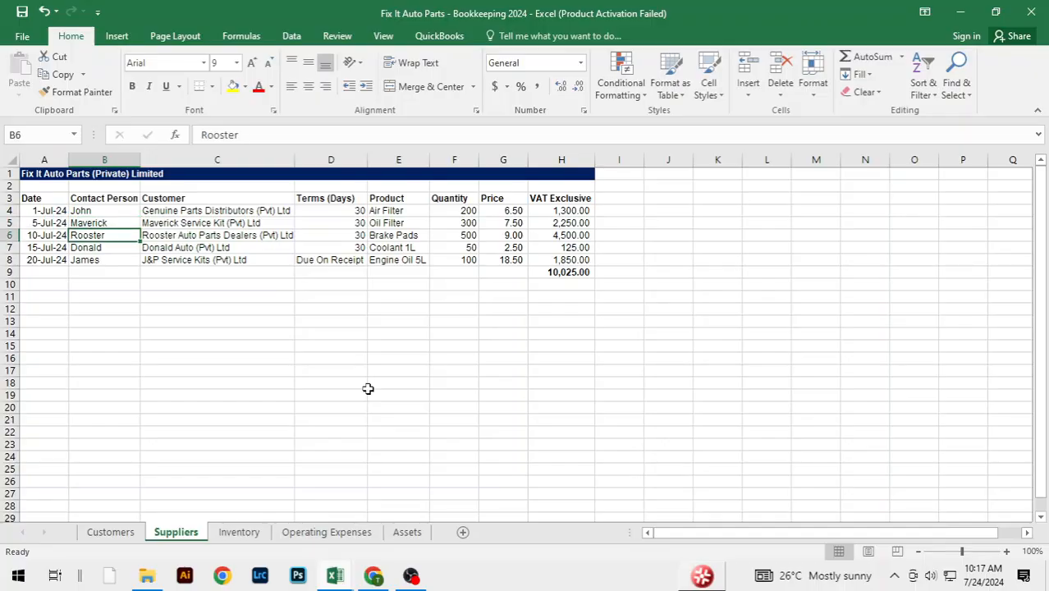
key("alt+Tab")
scroll(353, 437, "down", 2)
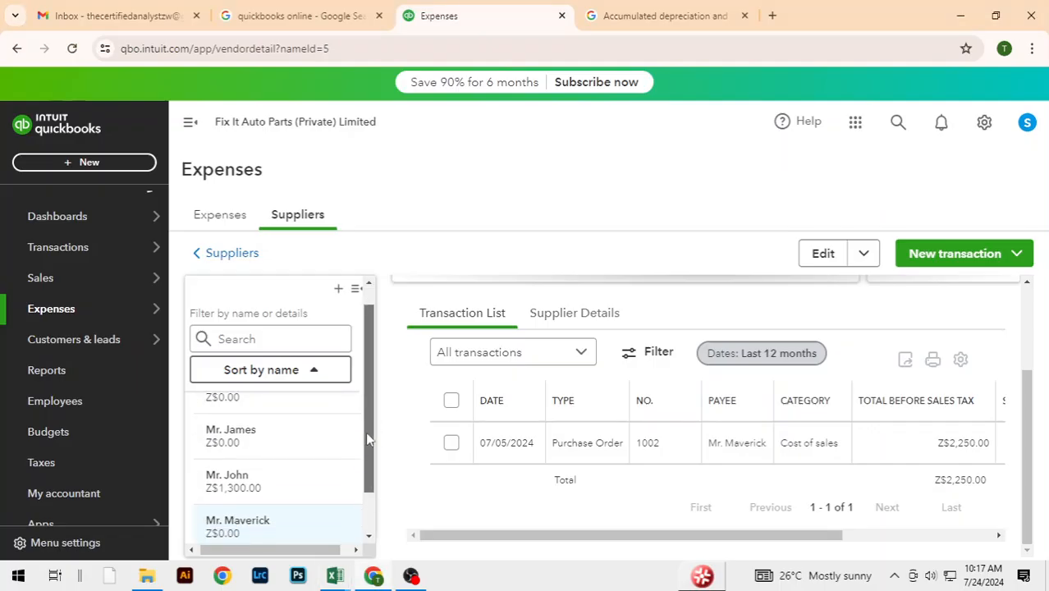
left_click(218, 521)
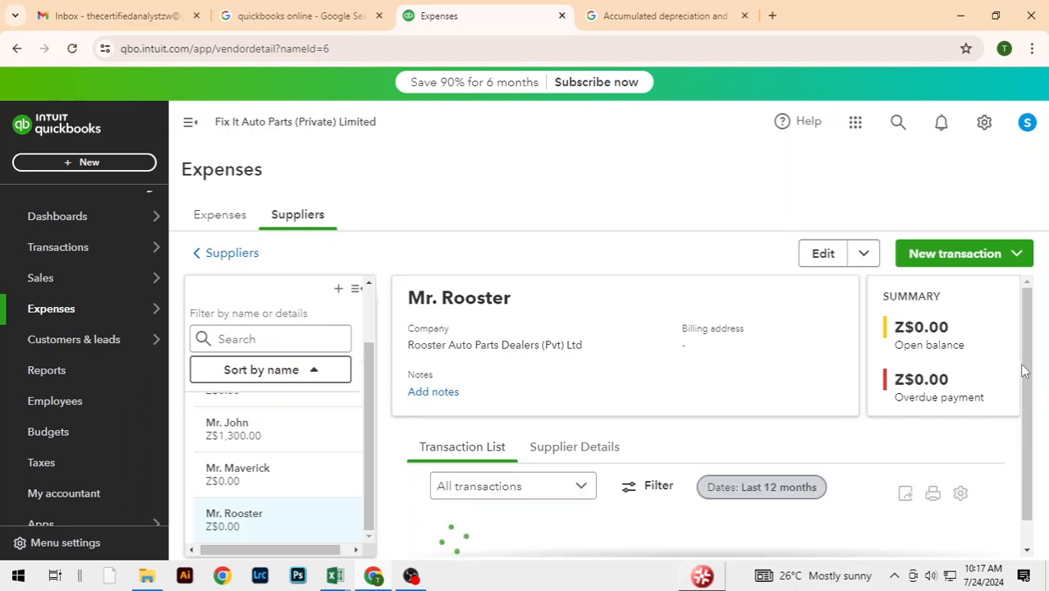
scroll(1025, 365, "down", 2)
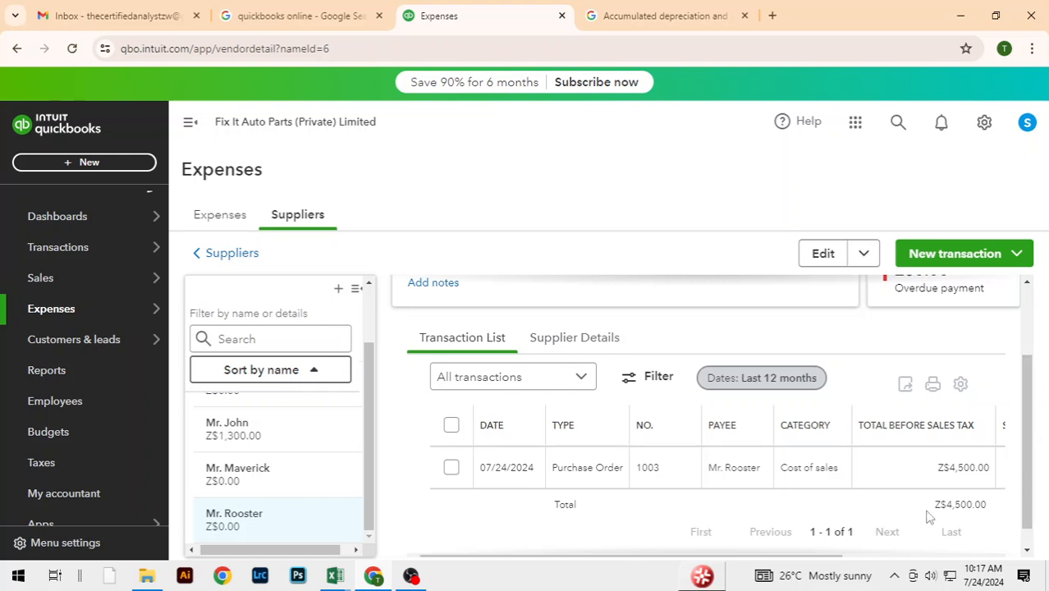
left_click(522, 473)
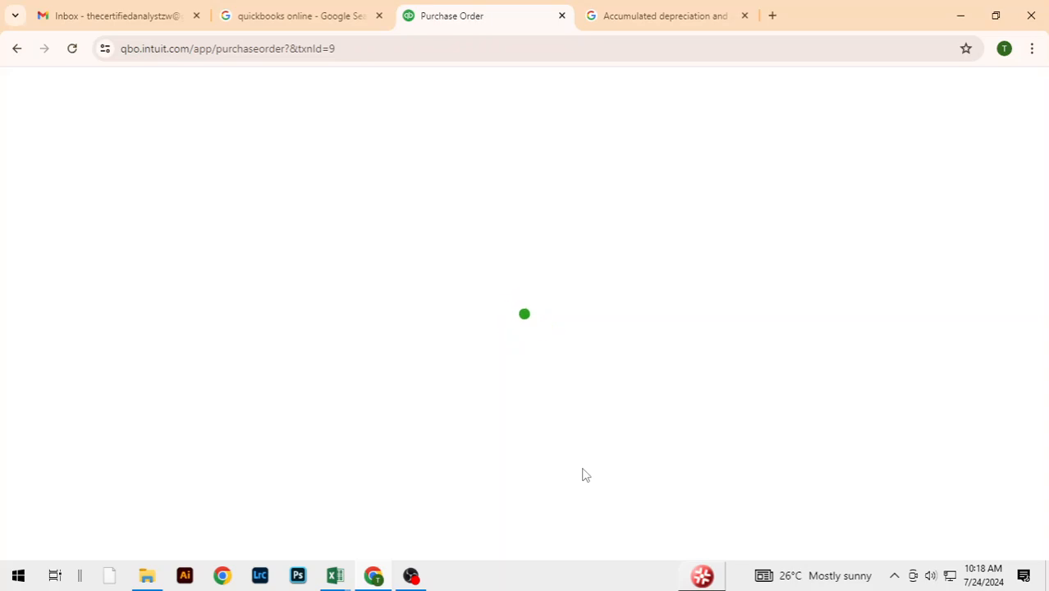
- Check the purchase date in the Excel sheet, set the Rooster Auto Parts Dealers purchase order date to 07/10/2024, and save and close it
key("alt+Tab")
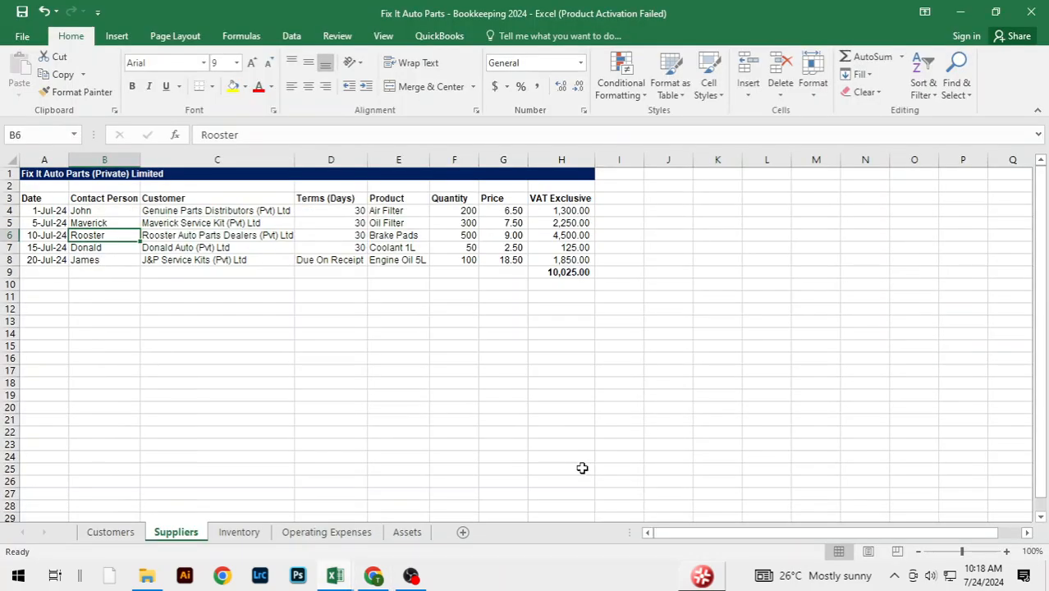
key("alt+Tab")
left_click(489, 290)
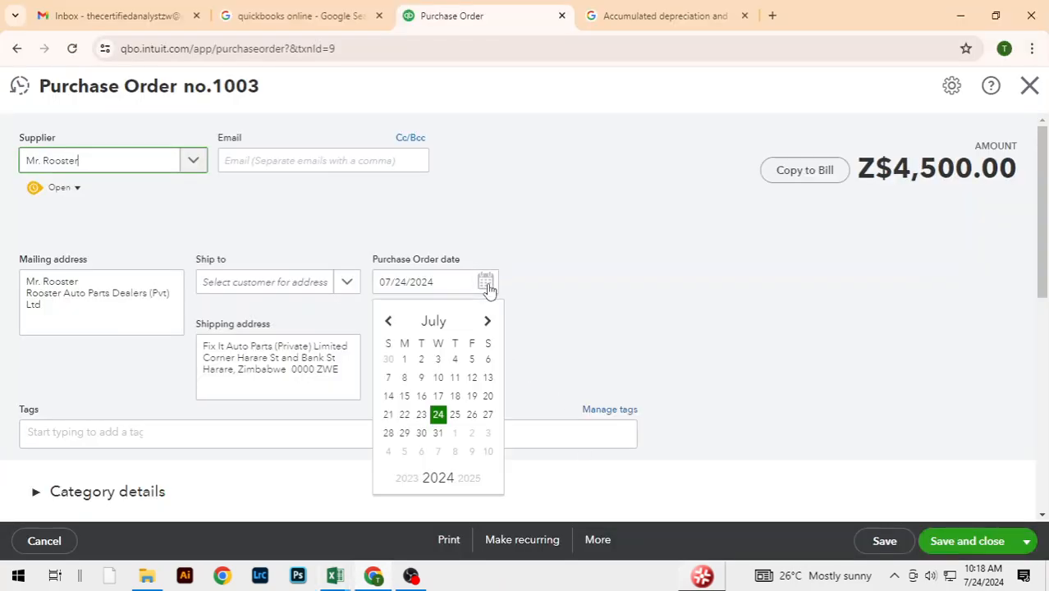
left_click(438, 378)
left_click(603, 338)
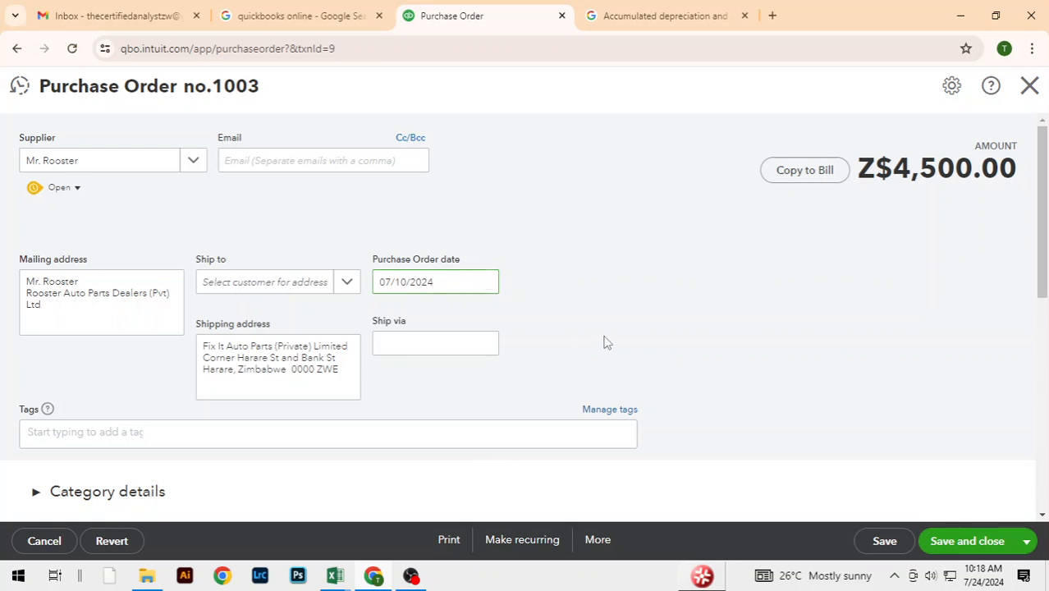
left_click(970, 540)
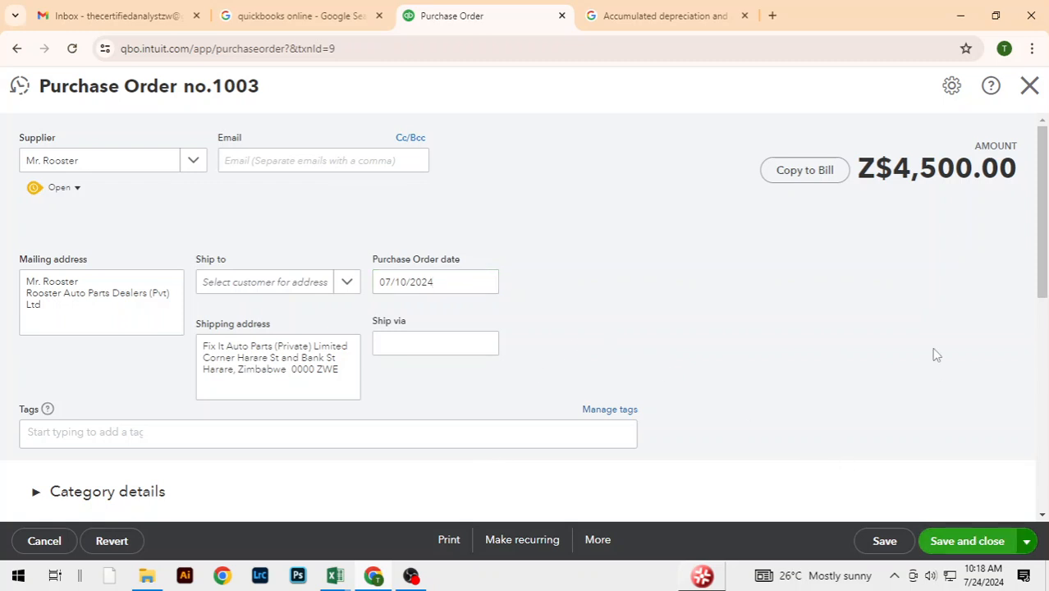
left_click(968, 541)
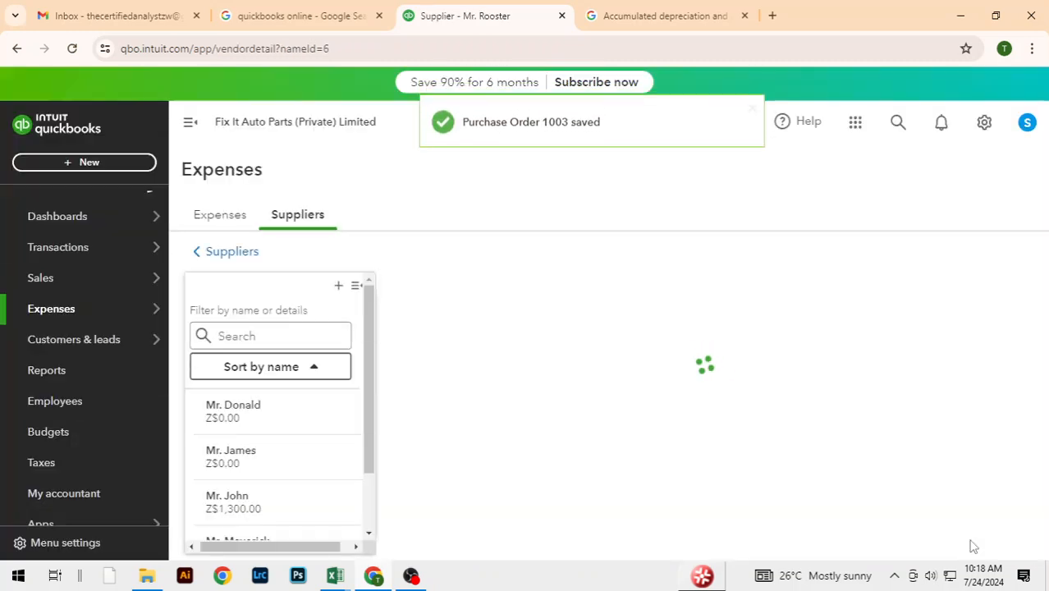
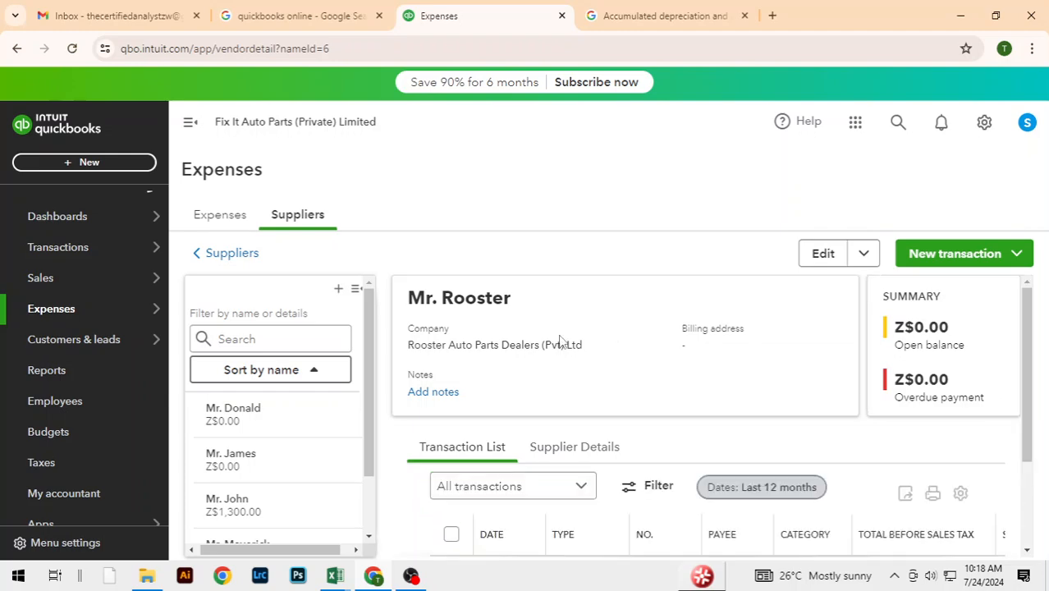
- Check the fifth purchase's date in the Excel sheet and open the J&P Service Kits (Pvt) Ltd purchase order in QuickBooks
key("alt+Tab")
left_click(52, 259)
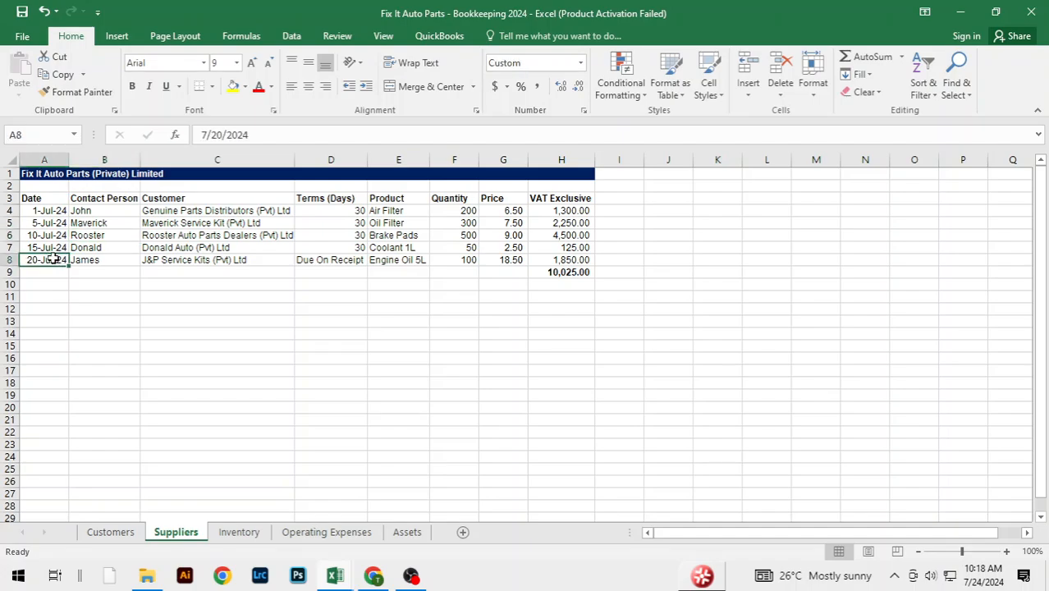
key("alt+Tab")
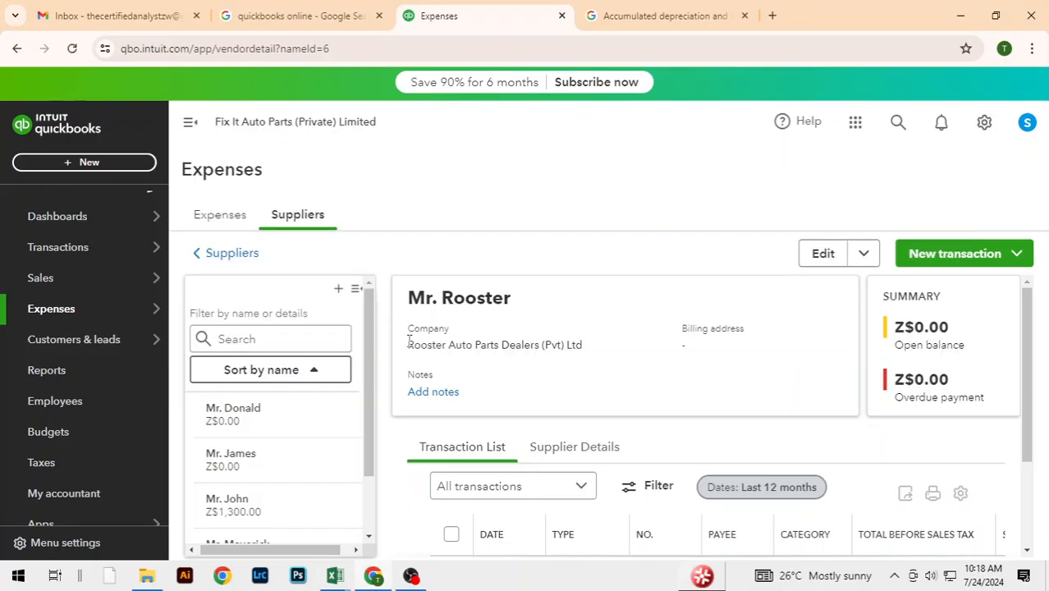
key("alt+Tab")
key("alt+Tab")
mouse_move(361, 424)
left_mouse_down()
mouse_move(358, 509)
mouse_move(379, 434)
left_mouse_up()
left_click(280, 458)
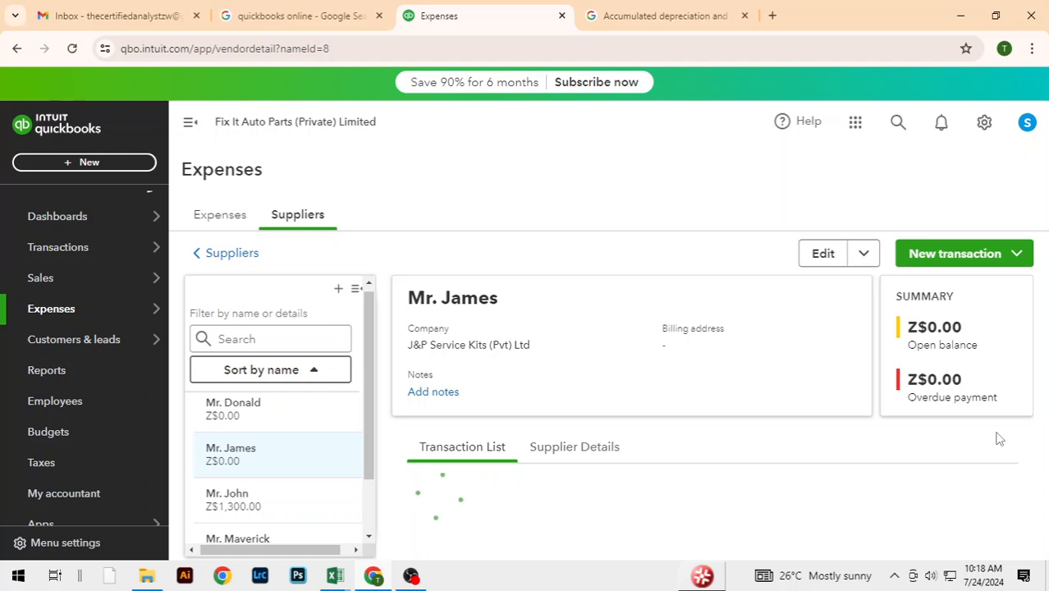
scroll(1013, 498, "down", 2)
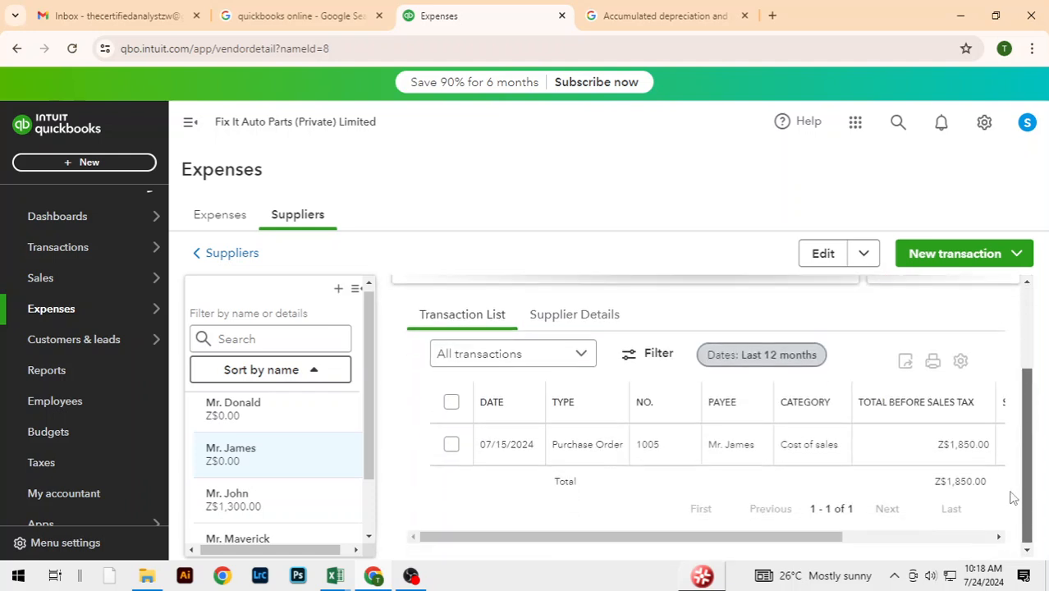
left_click(516, 449)
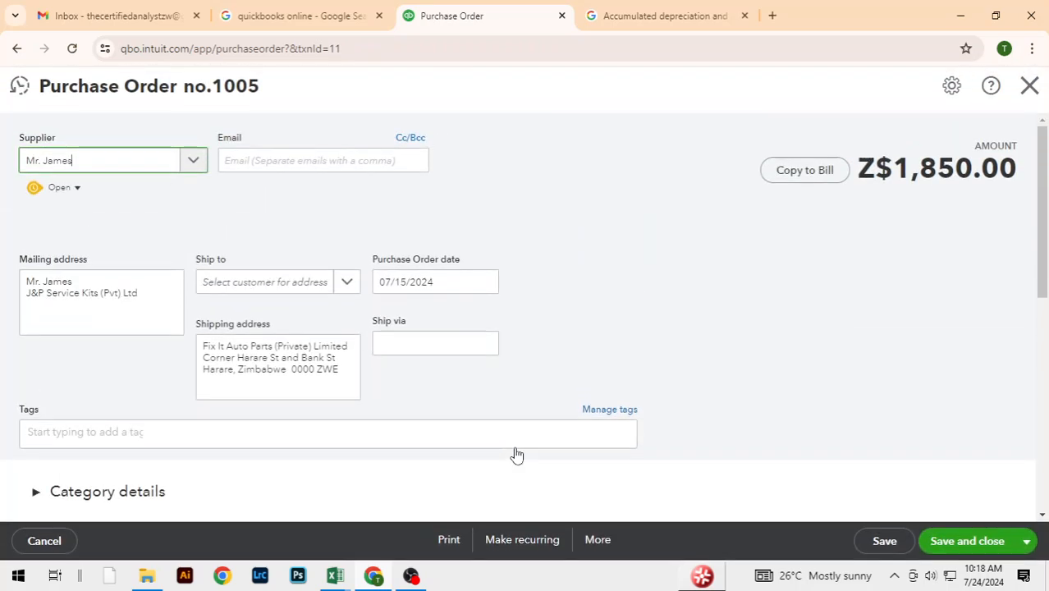
- Set the J&P Service Kits purchase order date to 07/20/2024, then save and close it
left_click(416, 284)
left_click(485, 282)
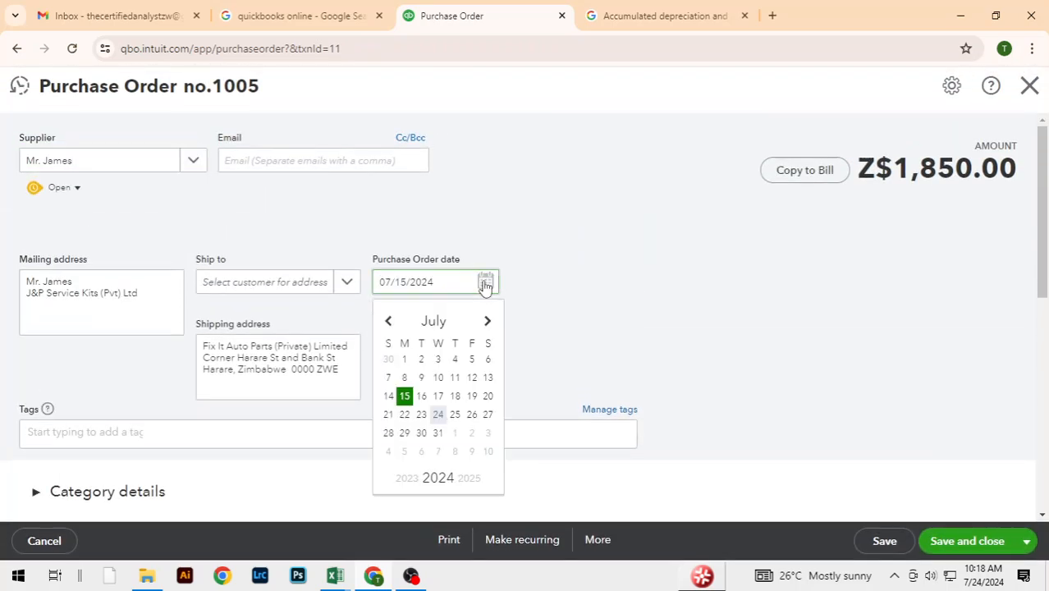
left_click(489, 396)
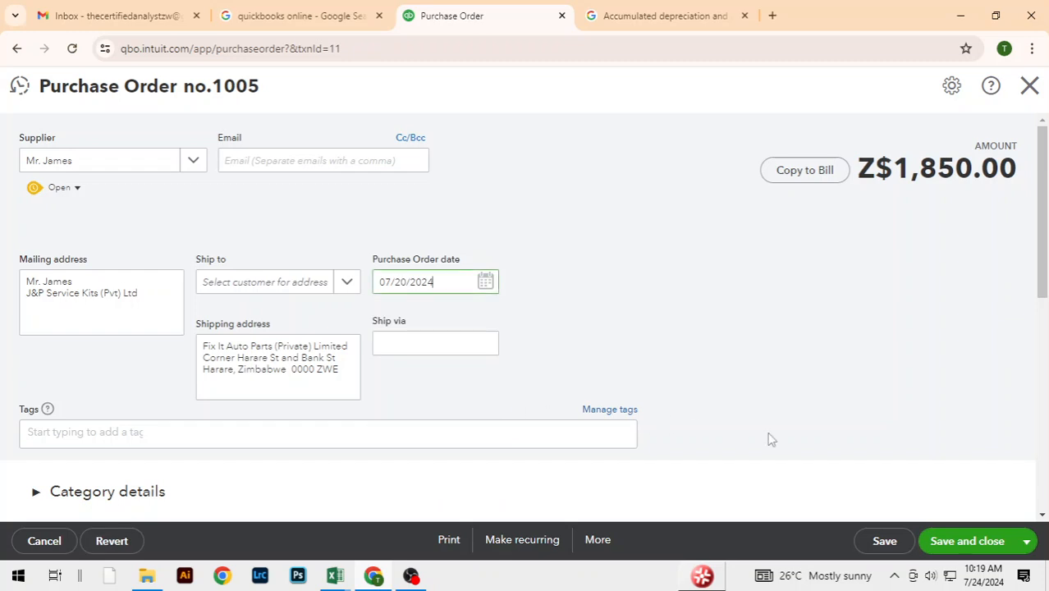
left_click(960, 541)
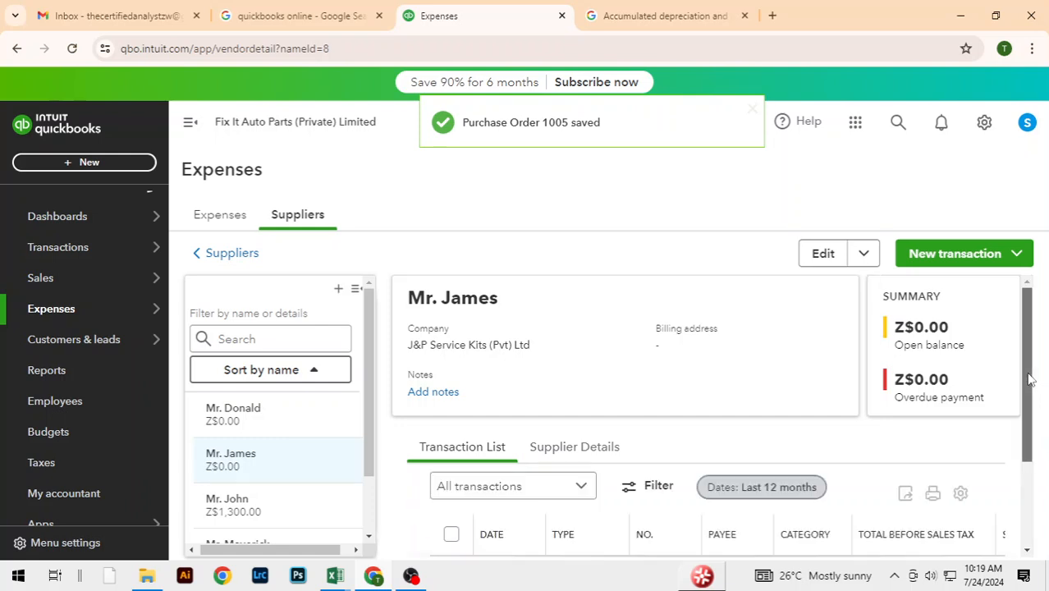
left_click_drag(1027, 379, 1028, 469)
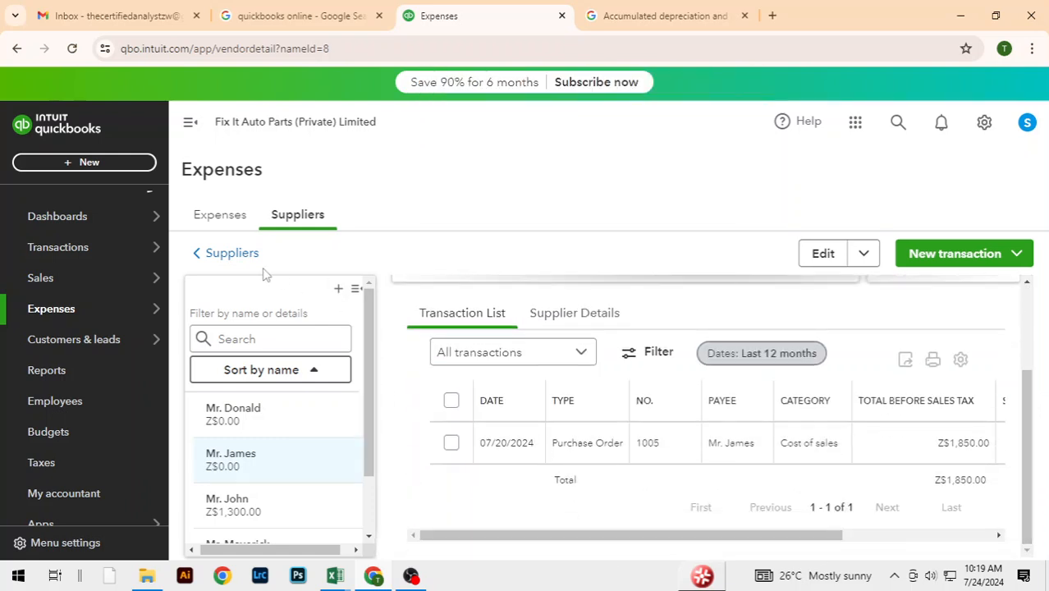
- Filter the suppliers to those with open purchase orders, mark the second purchase in Excel, and start a bill for Maverick Service Kit (Pvt) Ltd
left_click(223, 257)
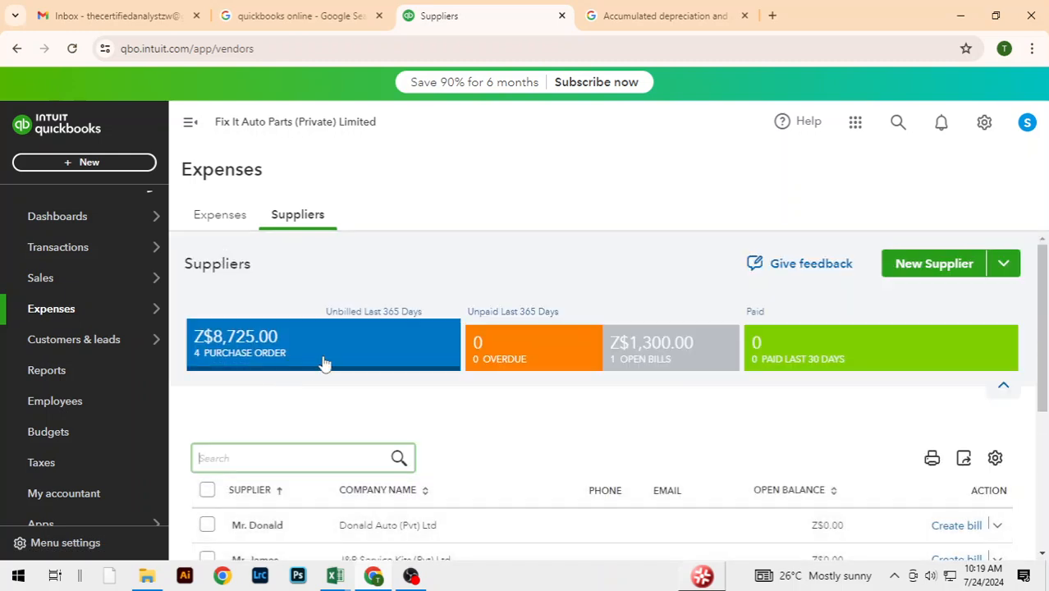
left_click(320, 355)
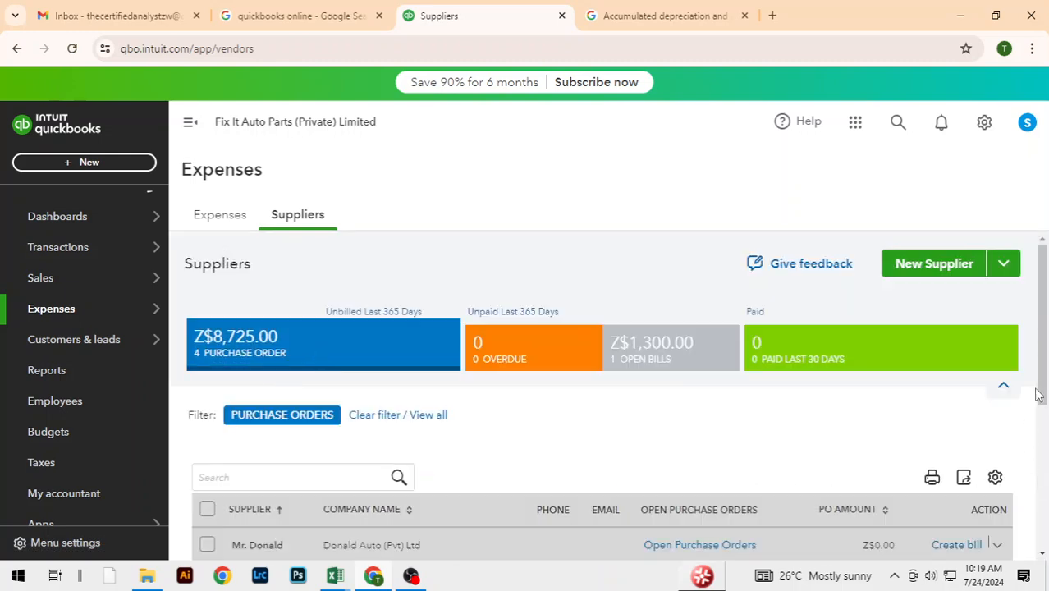
scroll(1030, 499, "down", 3)
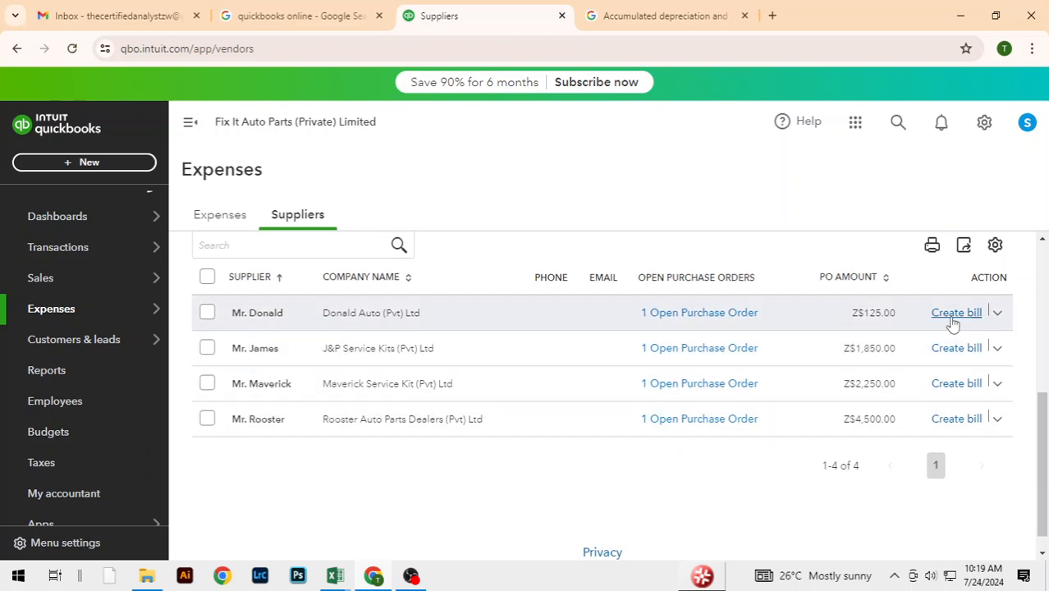
key("alt+Tab")
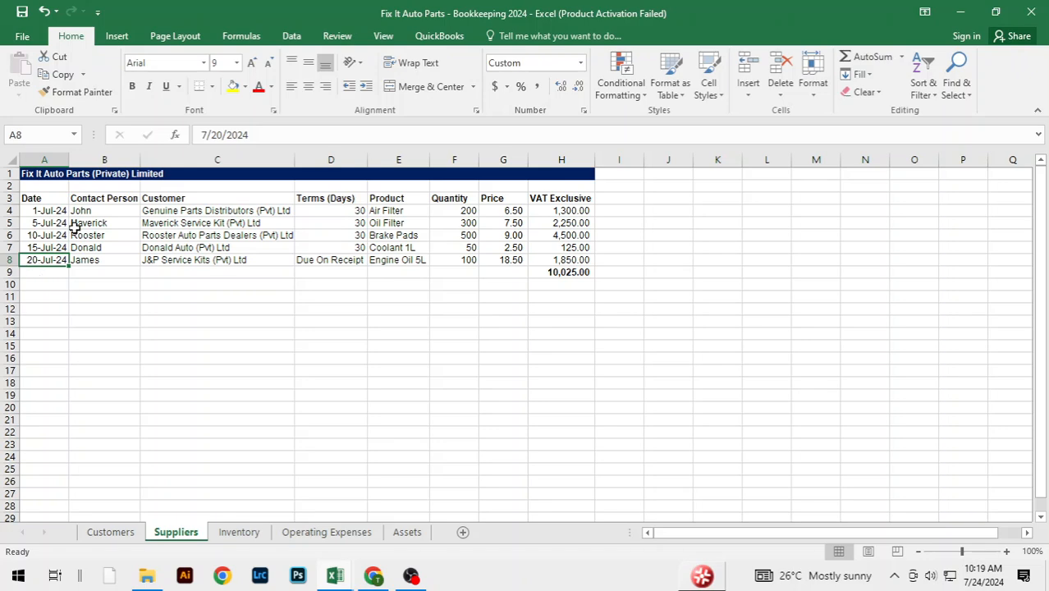
left_click(104, 223)
key("alt+Tab")
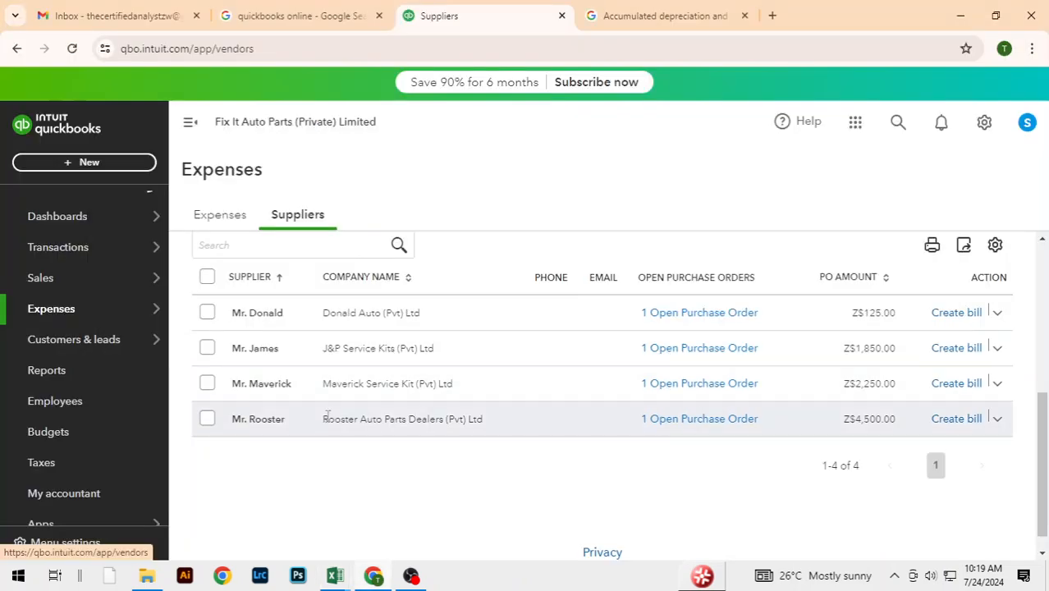
left_click(956, 383)
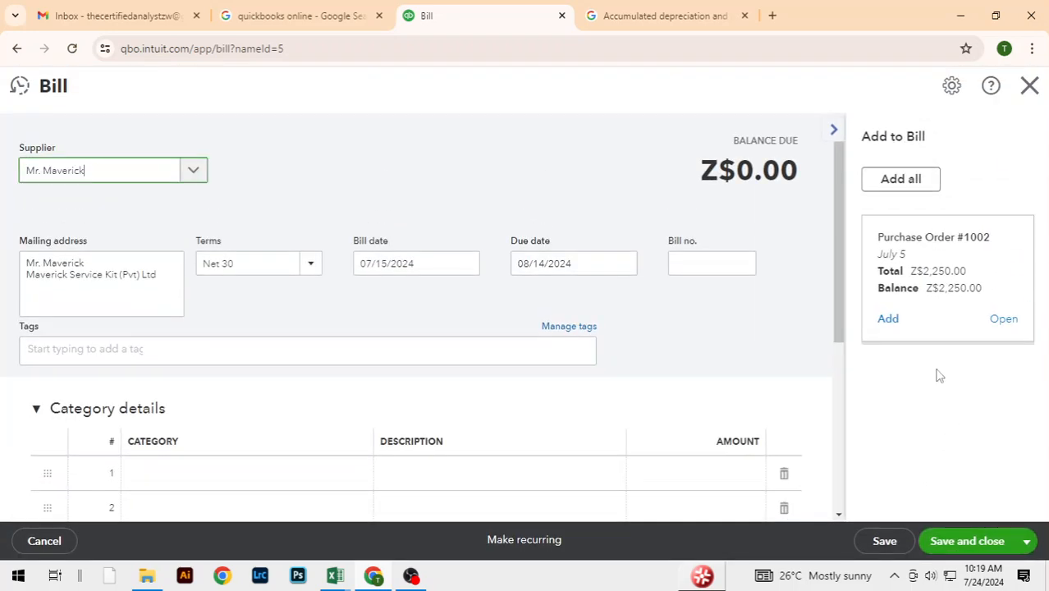
- Add the open purchase order to the Maverick Service Kit bill, set the bill date to 07/05/2024, and save and close it
left_click(886, 320)
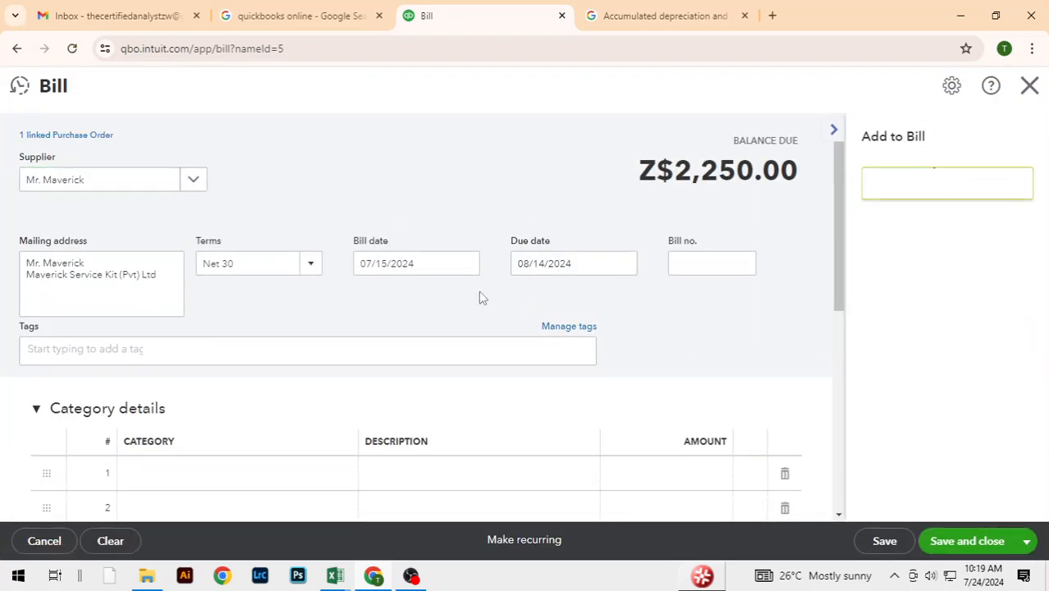
key("alt+Tab")
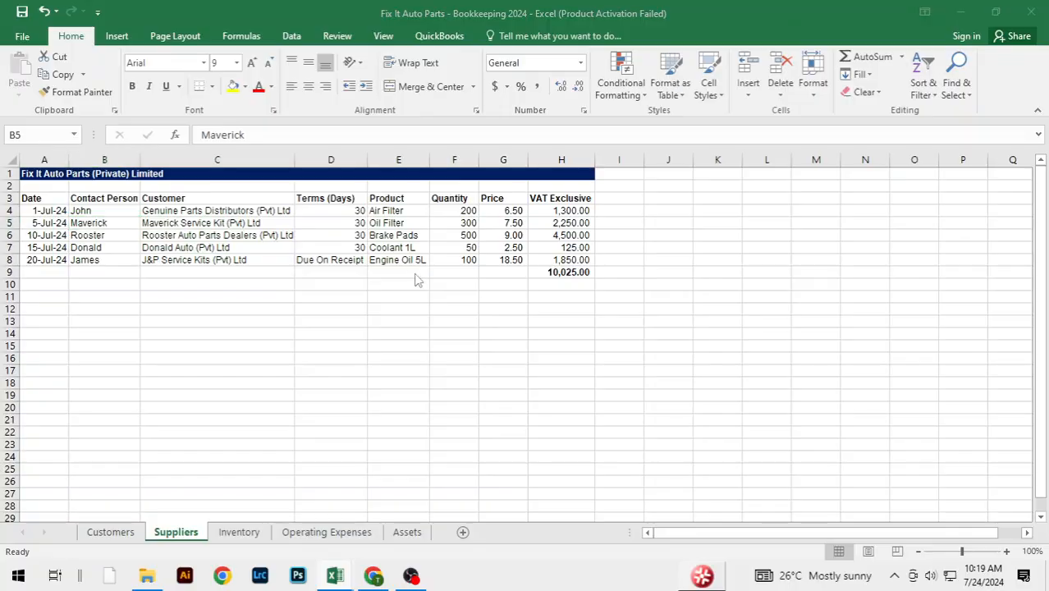
key("alt+Tab")
left_click(469, 266)
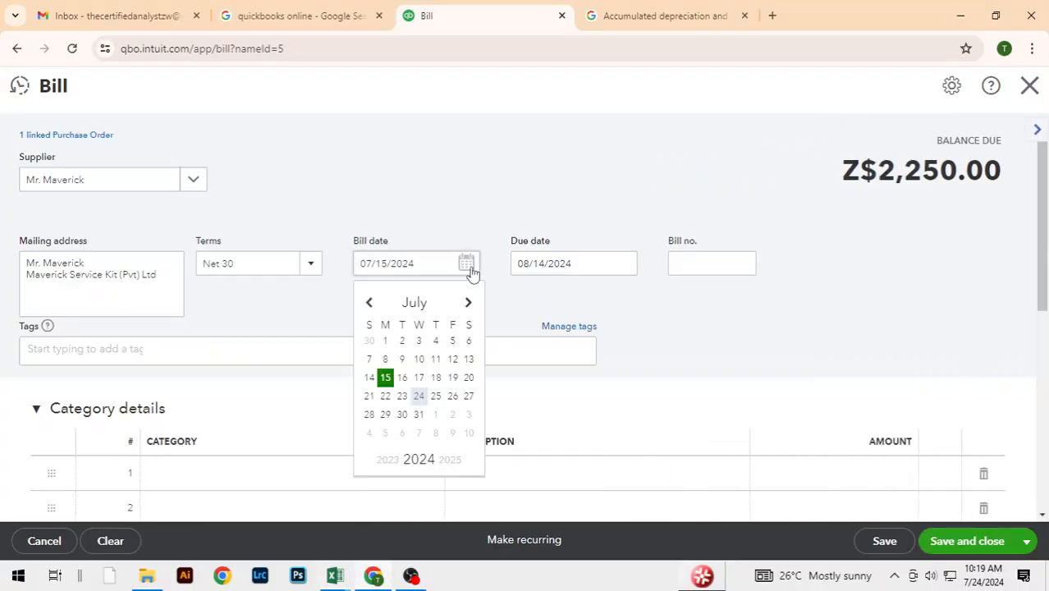
left_click(452, 343)
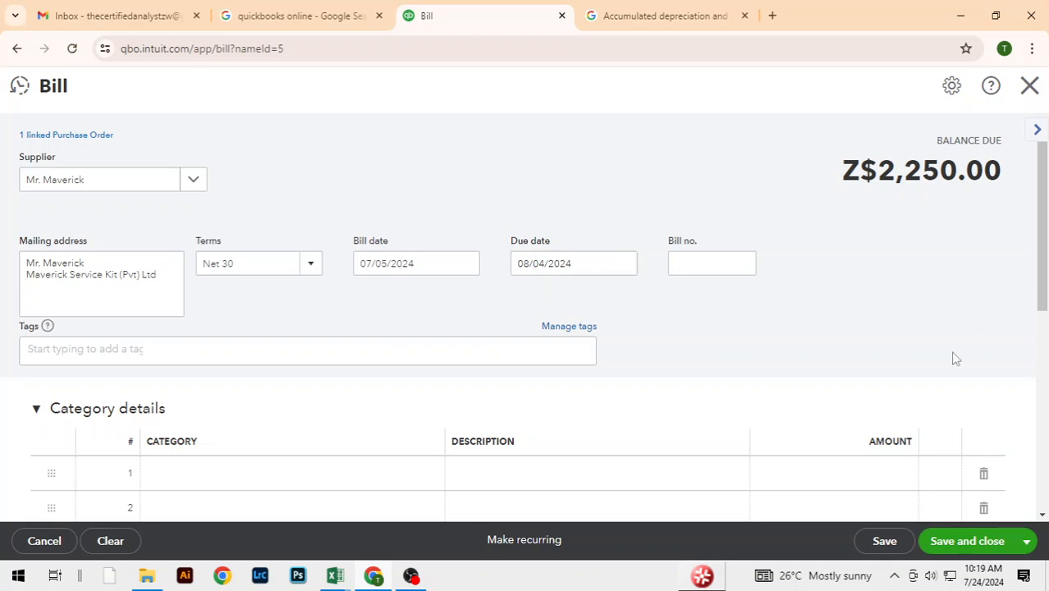
left_click(976, 545)
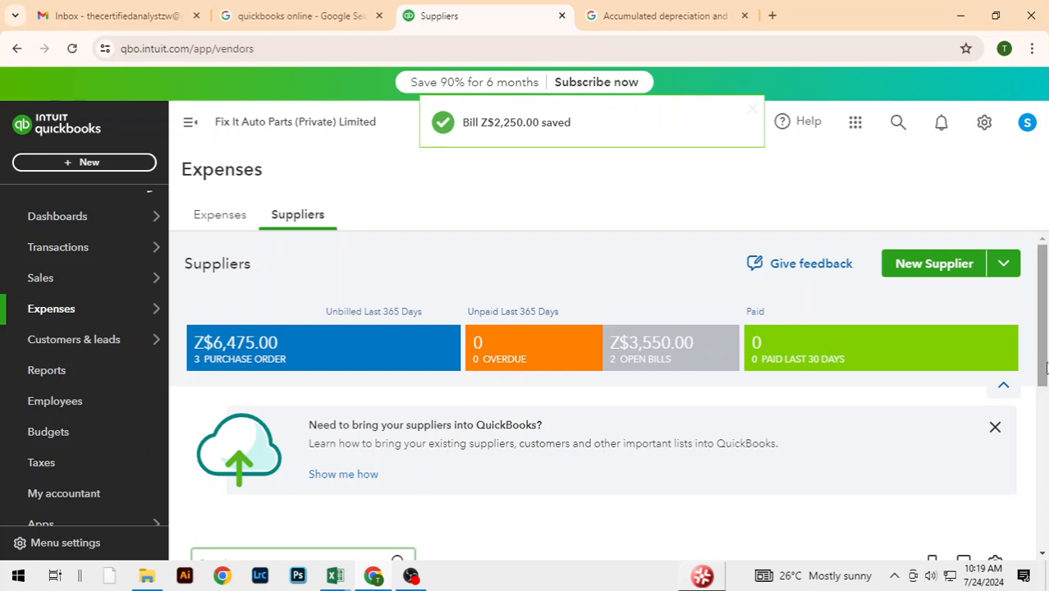
- Filter the suppliers by purchase orders, move to the third purchase in Excel, and start a bill for Rooster Auto Parts Dealers (Pvt) Ltd
mouse_move(1045, 368)
left_mouse_down()
mouse_move(1046, 507)
mouse_move(1045, 382)
left_mouse_up()
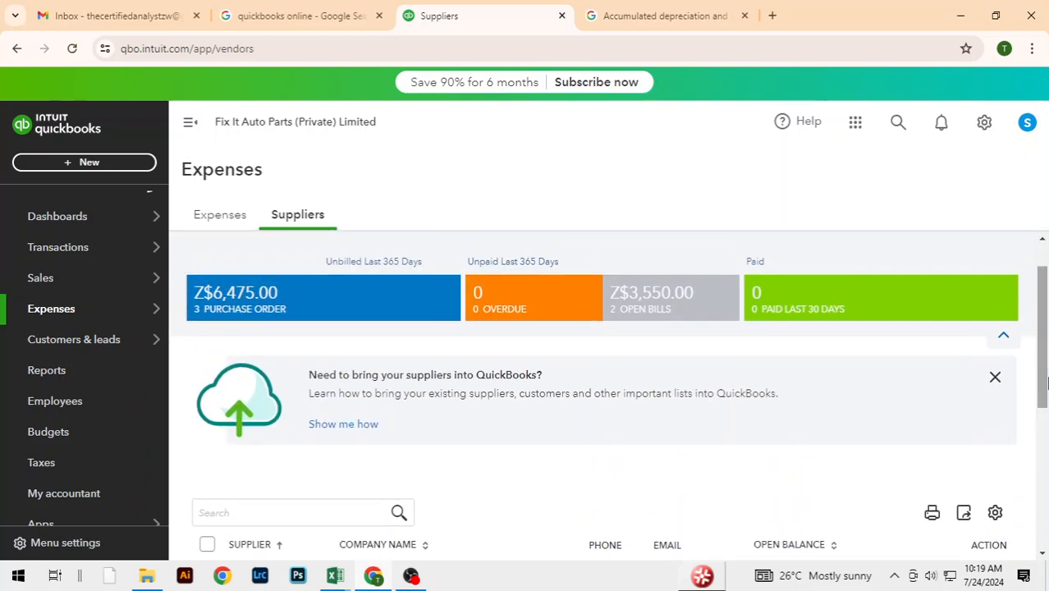
left_click(281, 304)
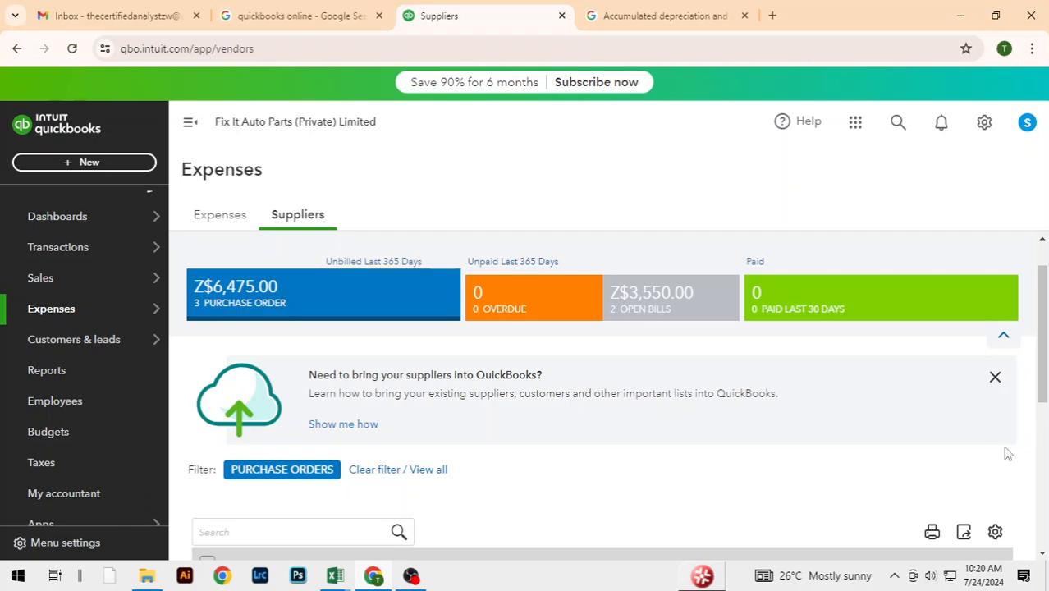
left_click_drag(1040, 373, 1041, 482)
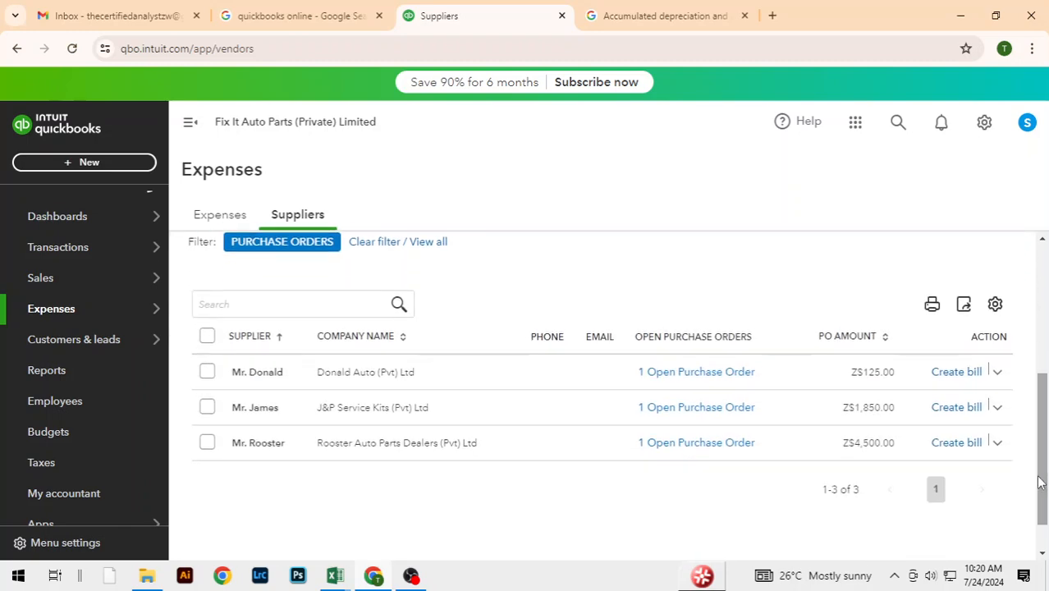
key("alt+Tab")
key("Down")
key("alt+Tab")
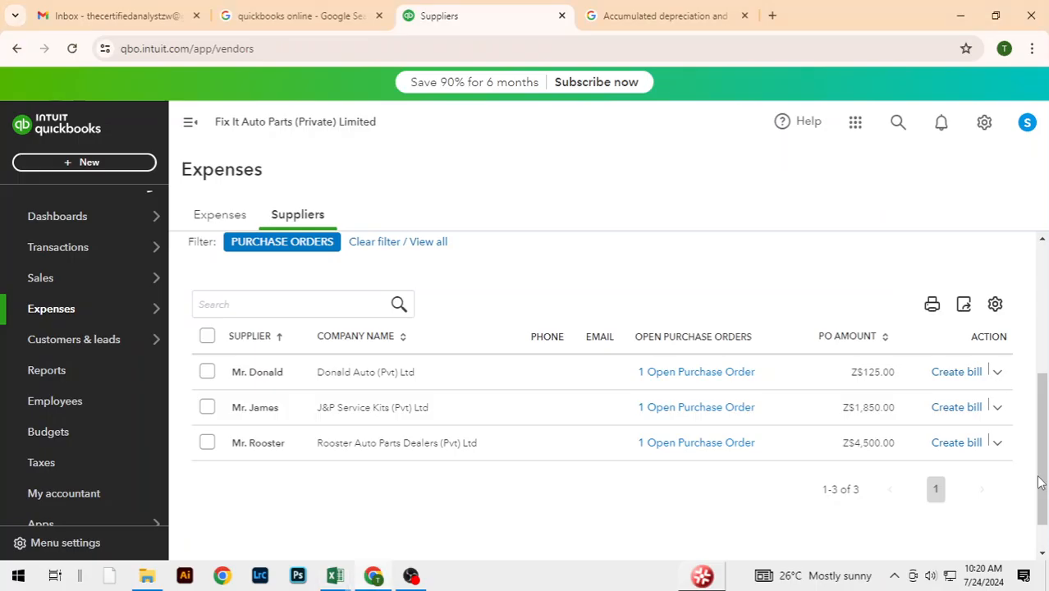
left_click(964, 444)
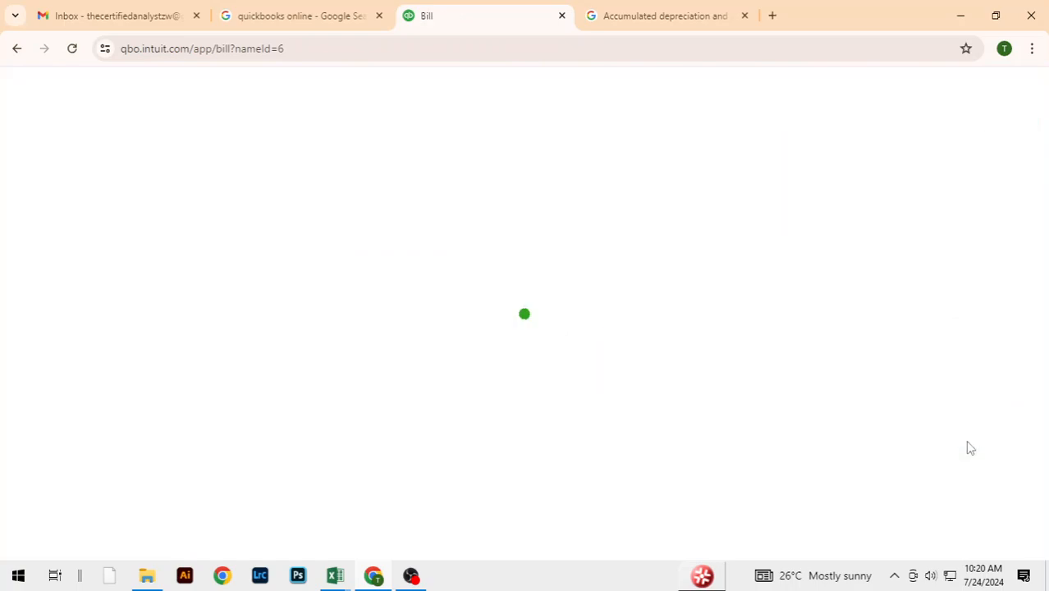
- Set the Rooster Auto Parts Dealers bill date to 07/10/2024 per the Excel sheet, add the open purchase order, and save and close the bill
key("alt+Tab")
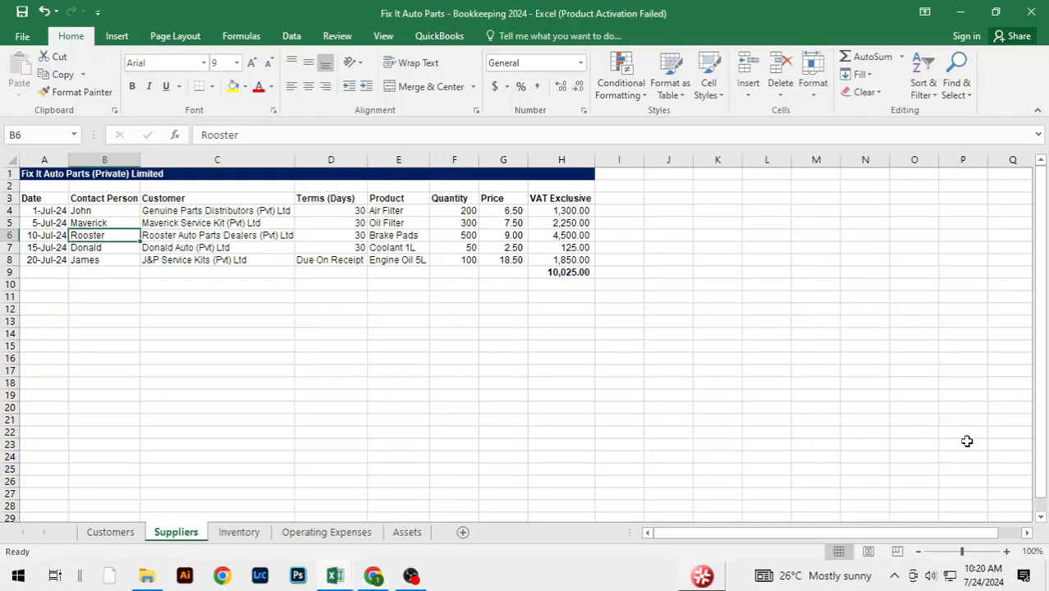
key("alt+Tab")
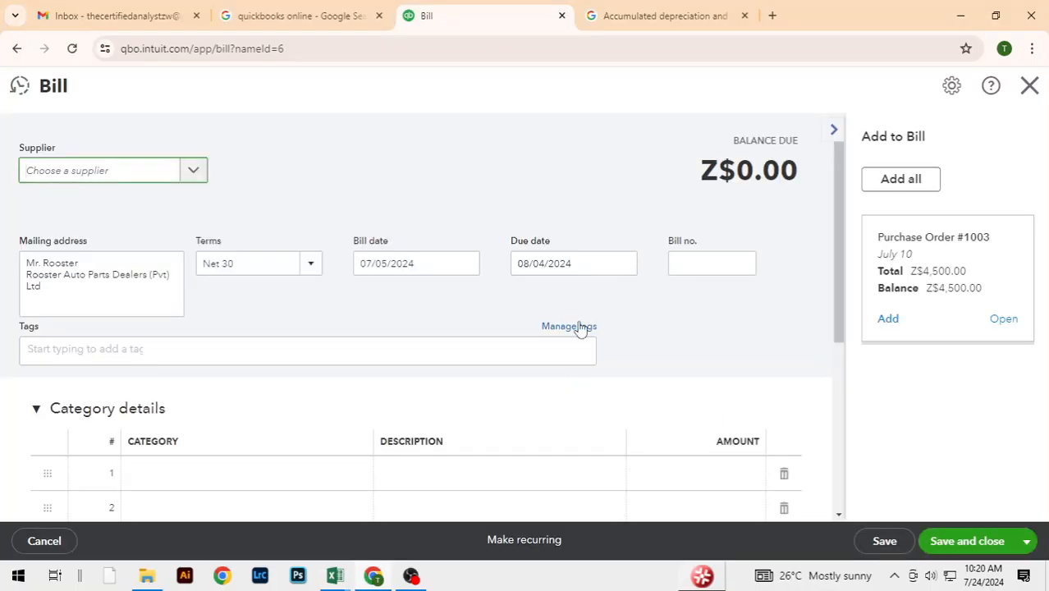
left_click(468, 271)
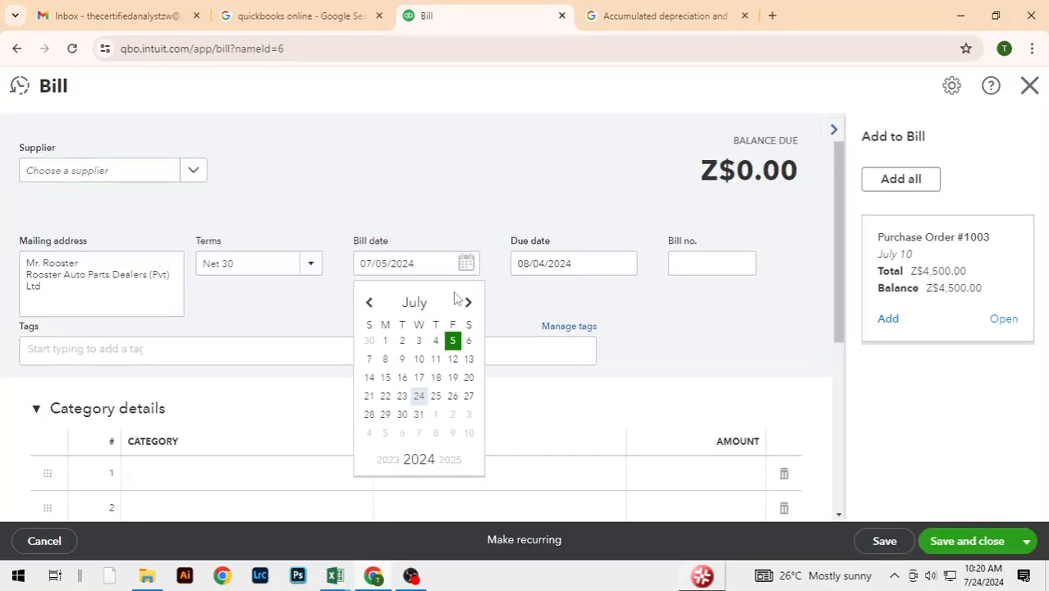
left_click(420, 360)
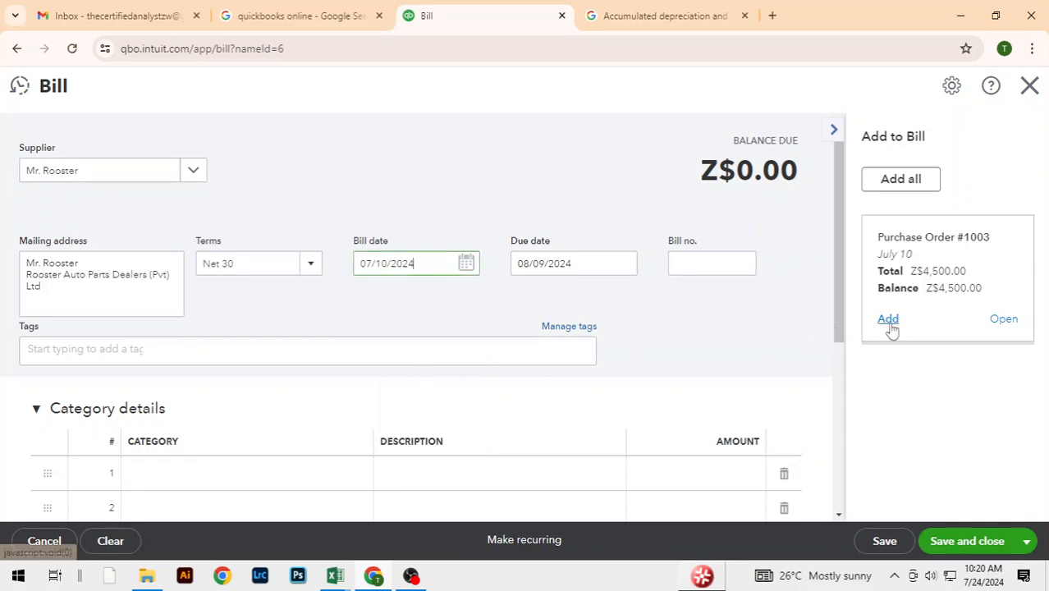
left_click(889, 321)
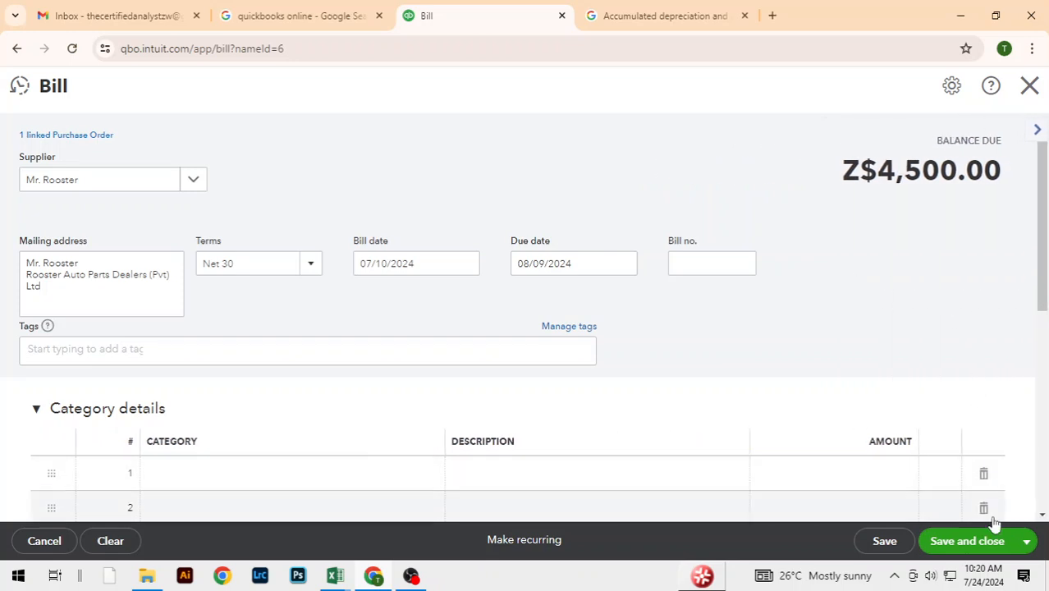
left_click_drag(1042, 320, 1042, 464)
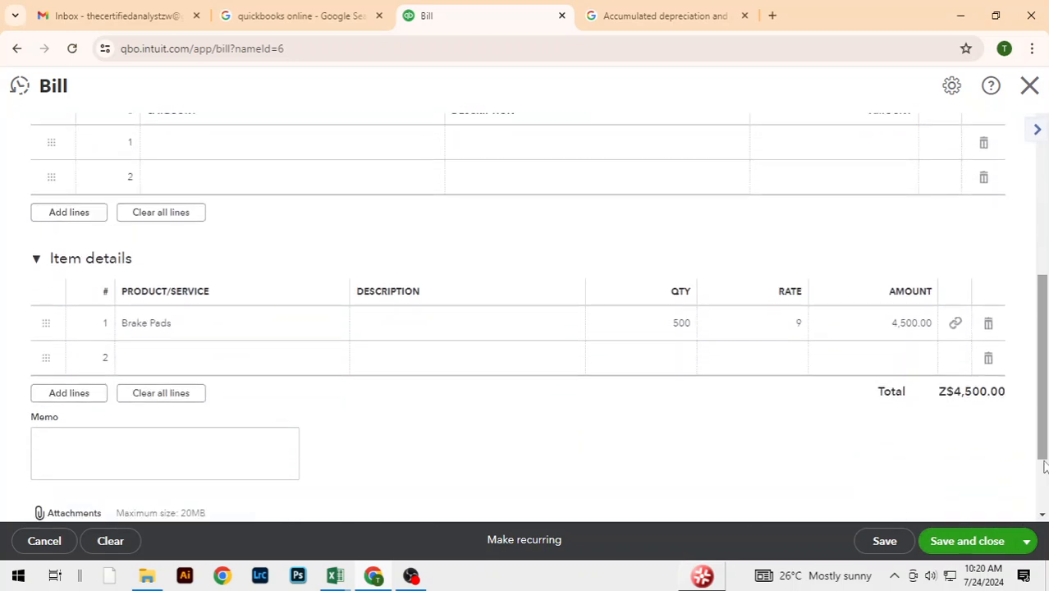
left_click(987, 543)
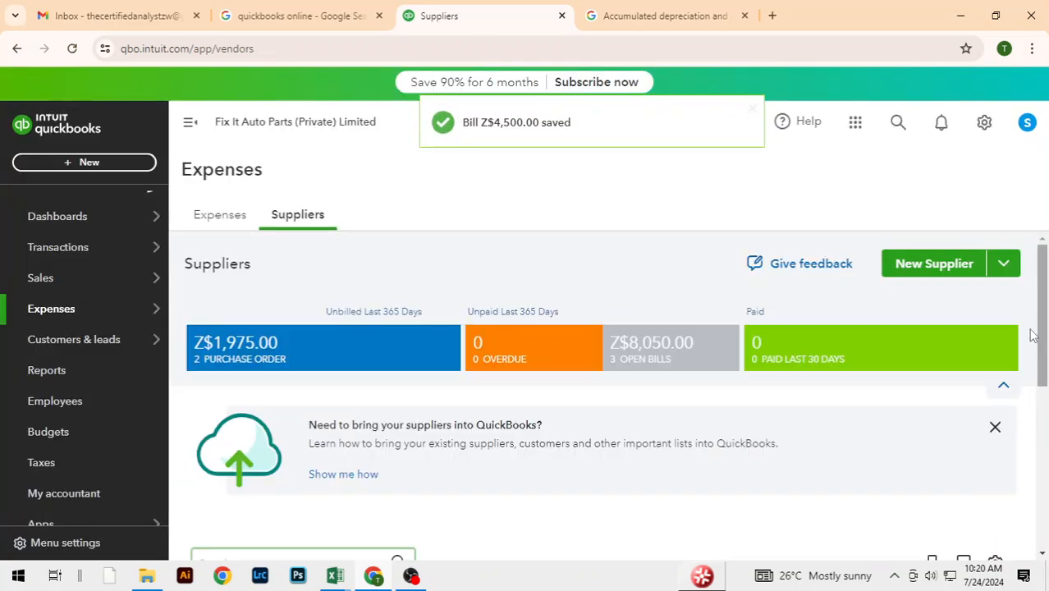
- Filter the suppliers by purchase orders, check the next purchase in the Excel sheet, and start a bill for Donald Auto (Pvt) Ltd
left_click(257, 350)
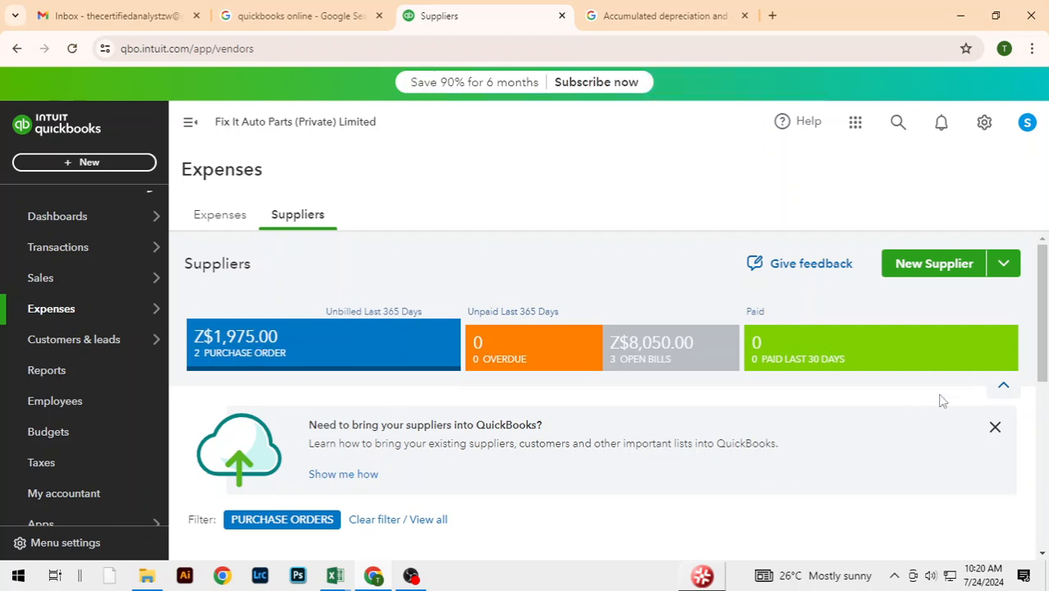
left_click_drag(1042, 320, 1035, 487)
key("alt+Tab")
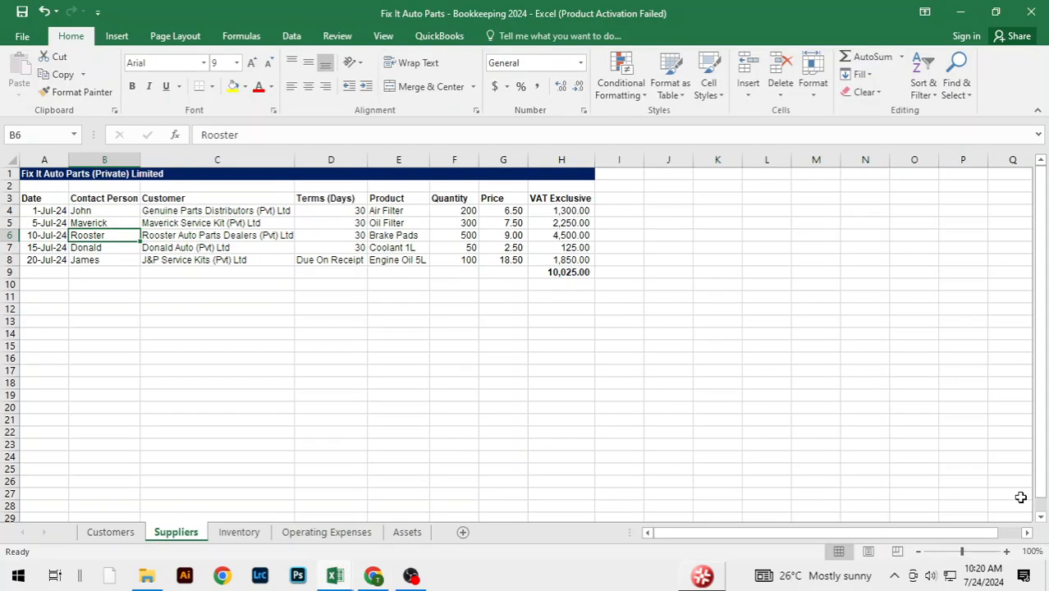
key("alt+Tab")
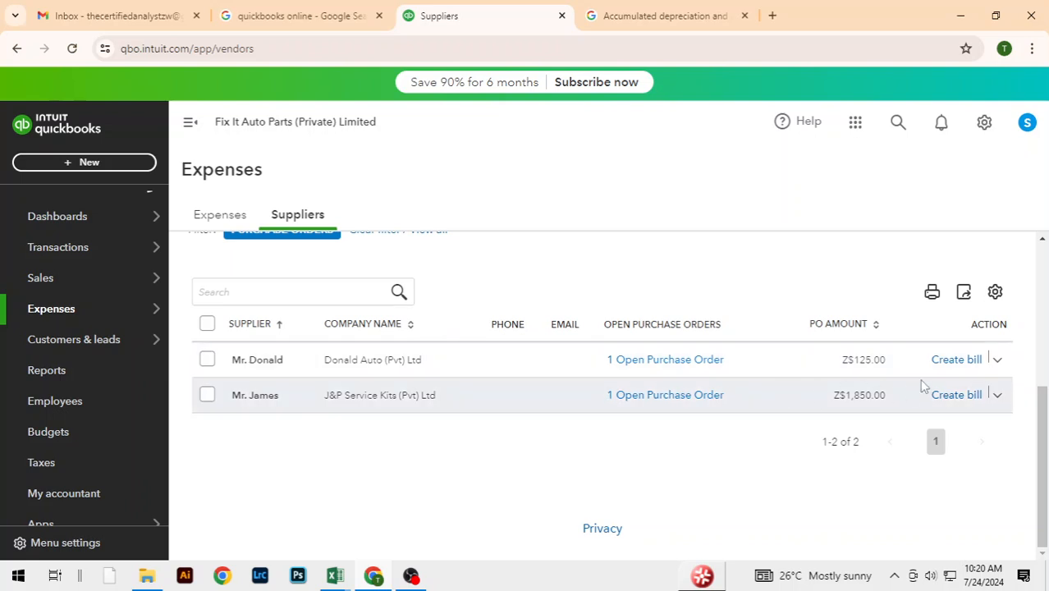
left_click(954, 364)
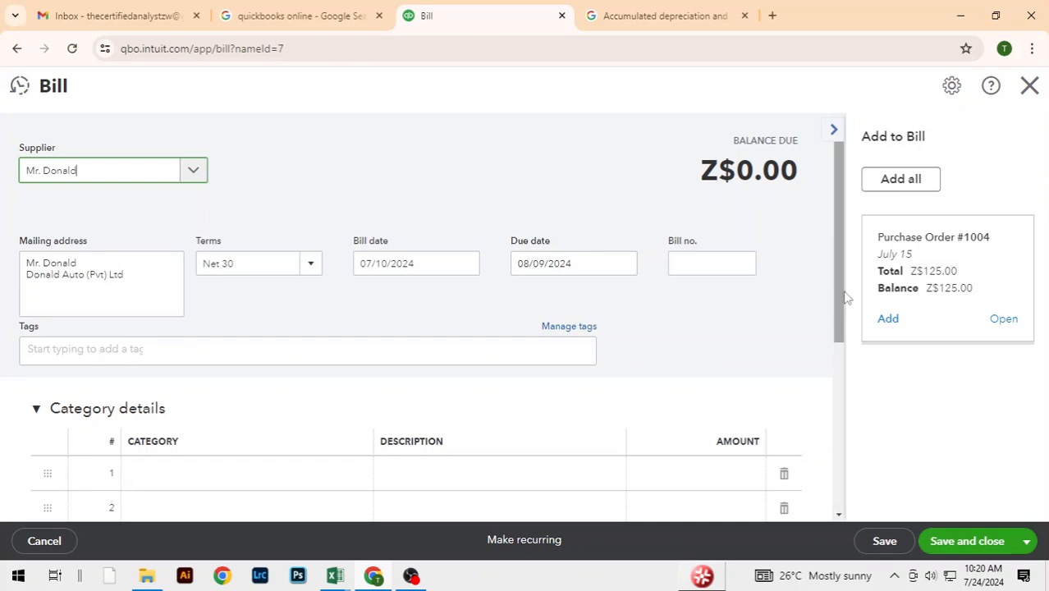
- Add the open purchase order to the Donald Auto bill, set the bill date to 07/15/2024 per the Excel sheet, and save and close it
scroll(839, 312, "down", 1)
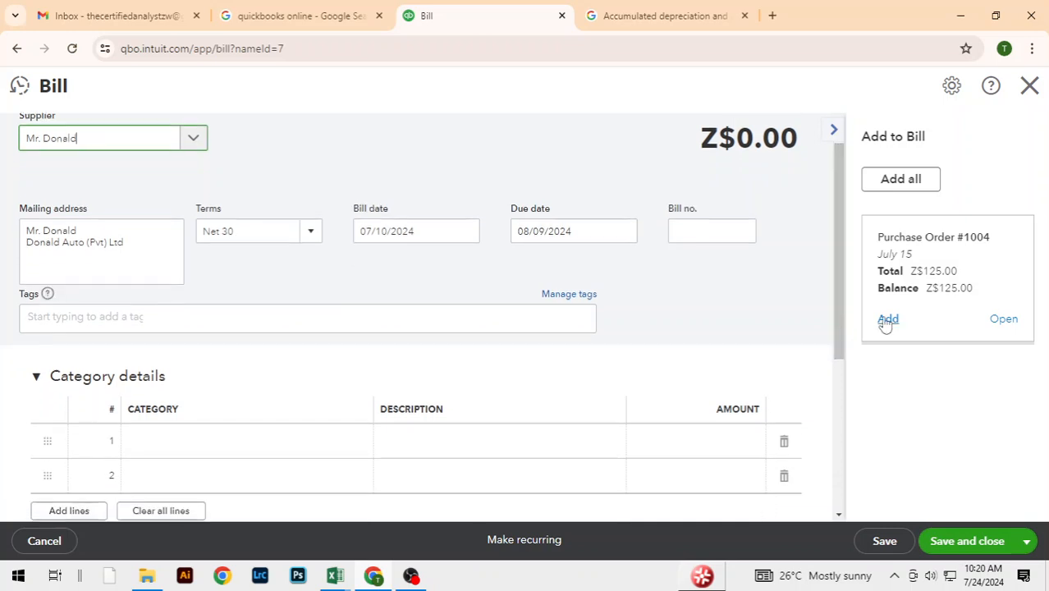
left_click(887, 319)
key("alt+Tab")
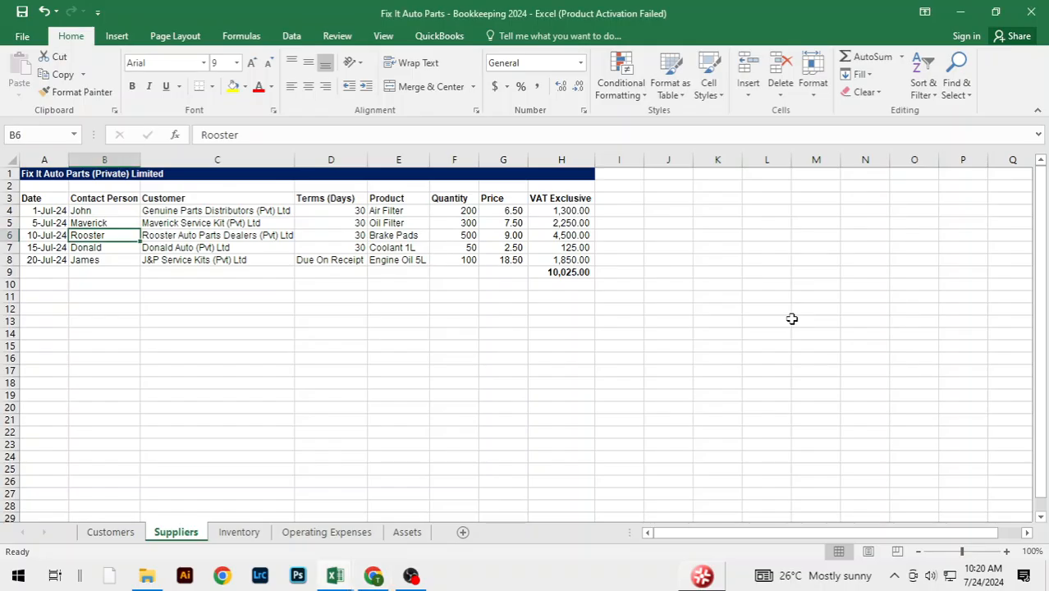
key("alt+Tab")
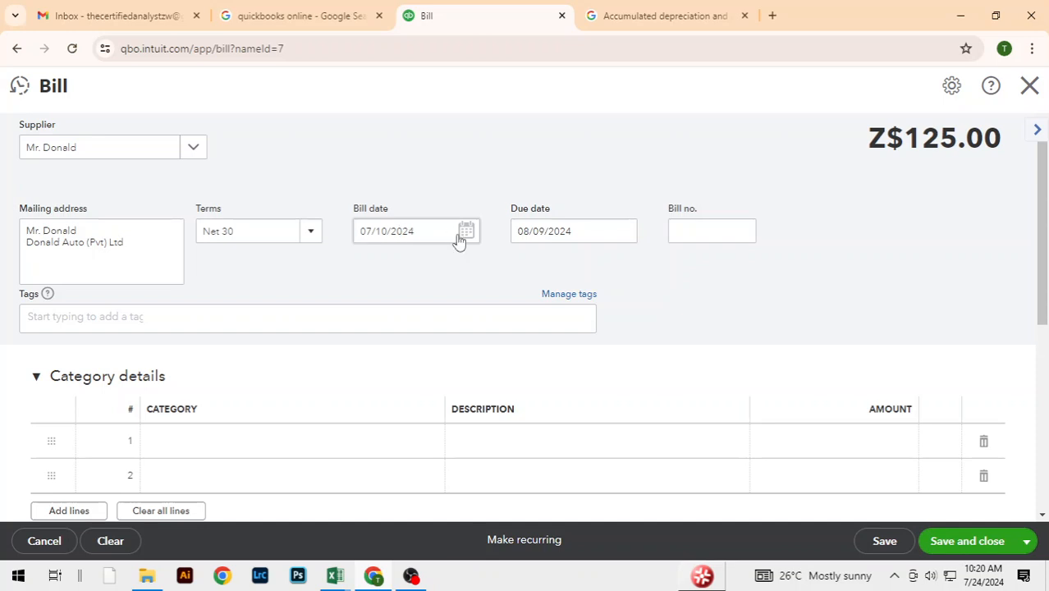
left_click(463, 234)
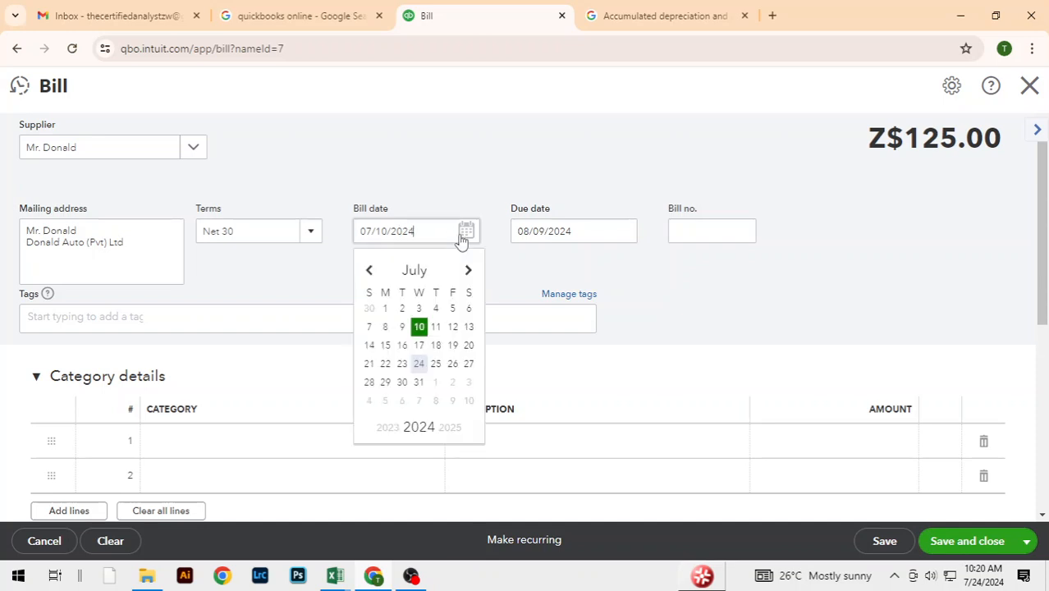
left_click(386, 348)
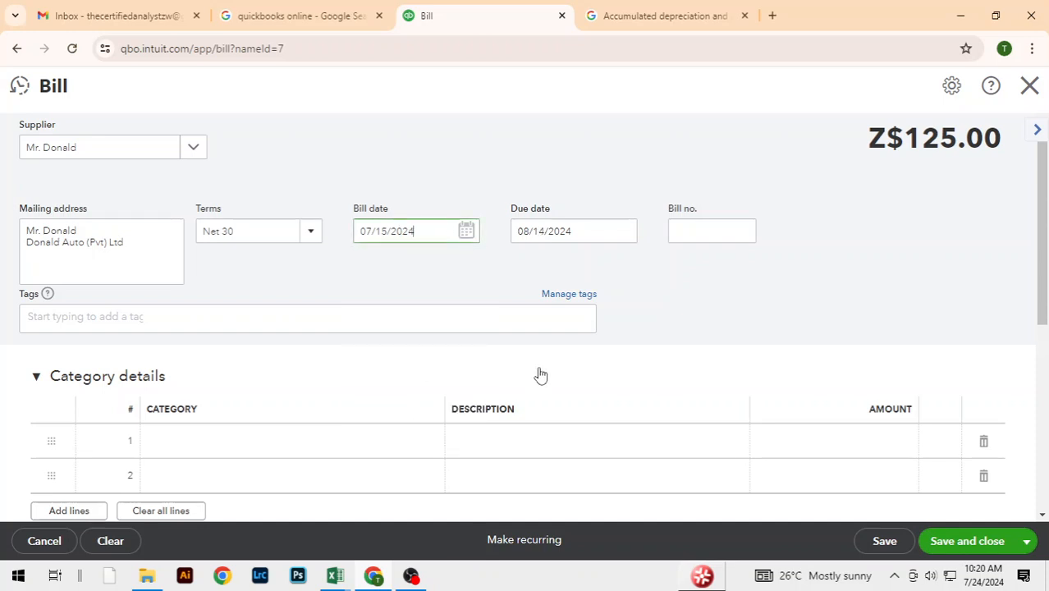
left_click(973, 546)
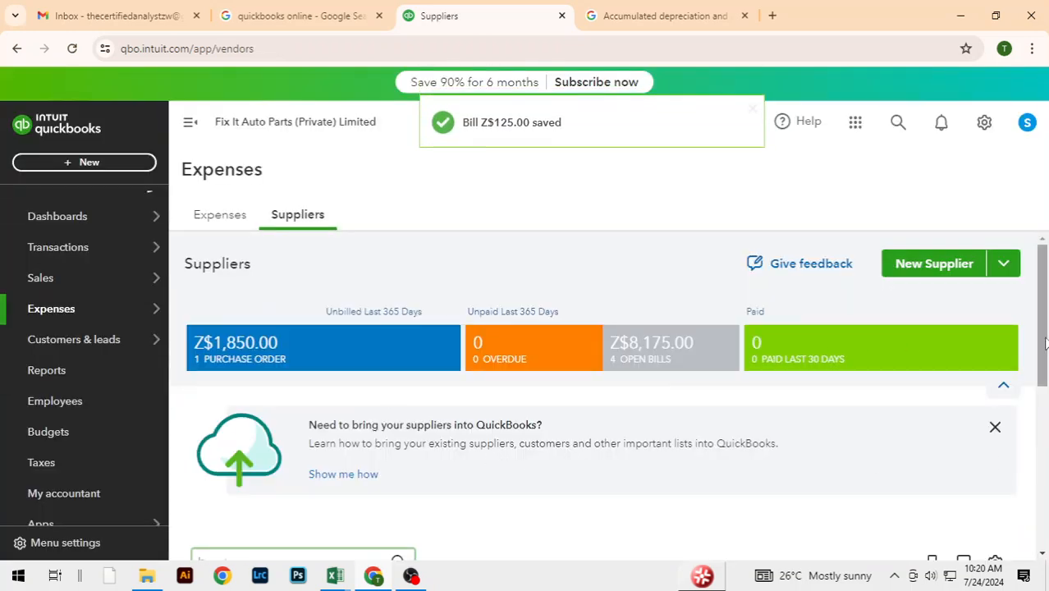
- Filter the suppliers by purchase orders and start a bill for J&P Service Kits (Pvt) Ltd
left_click_drag(1044, 351, 1043, 382)
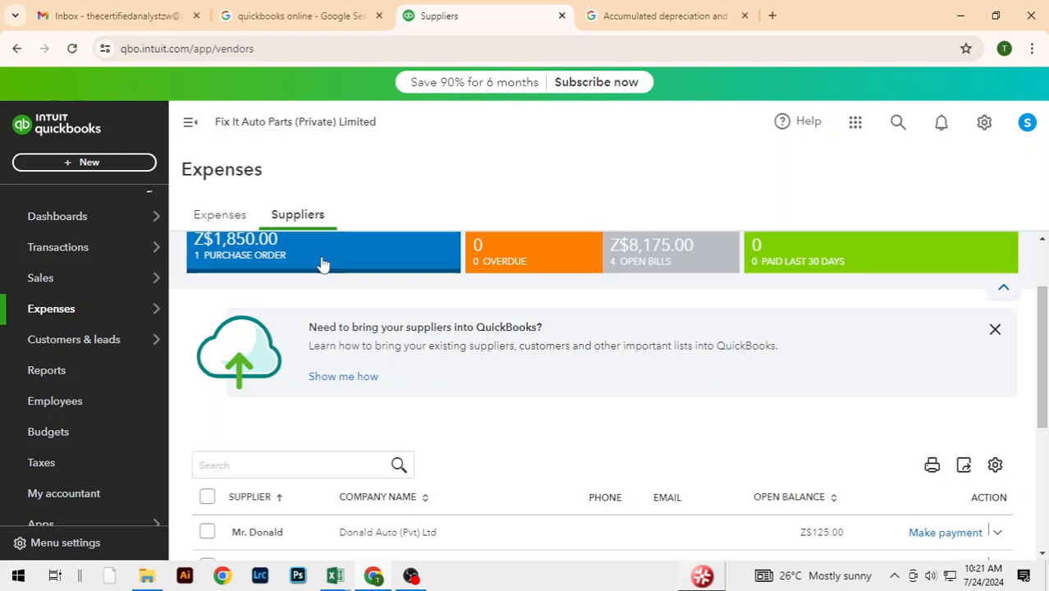
left_click(321, 262)
scroll(1029, 429, "down", 2)
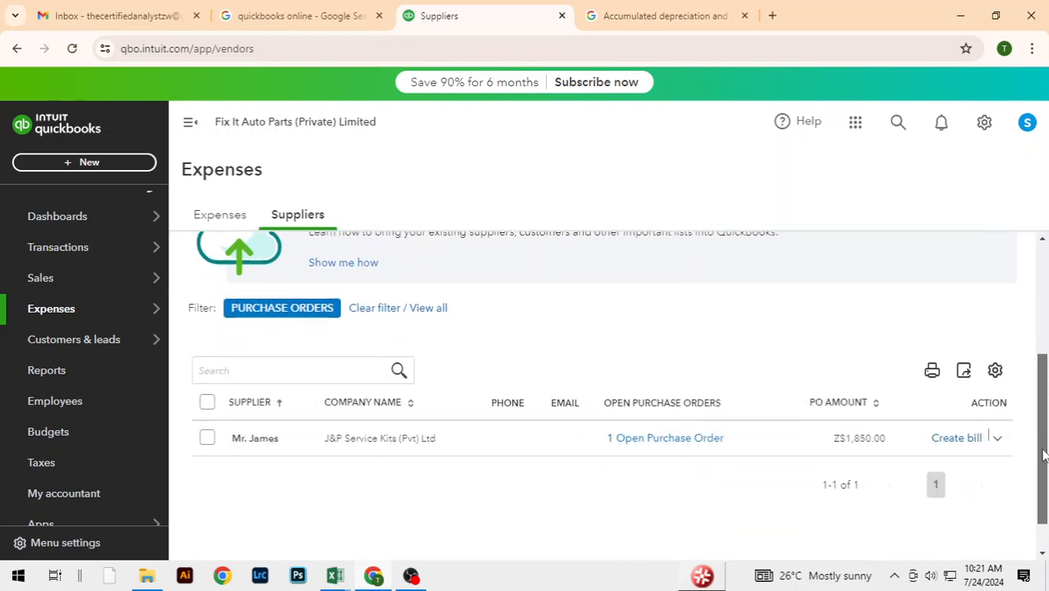
left_click(956, 404)
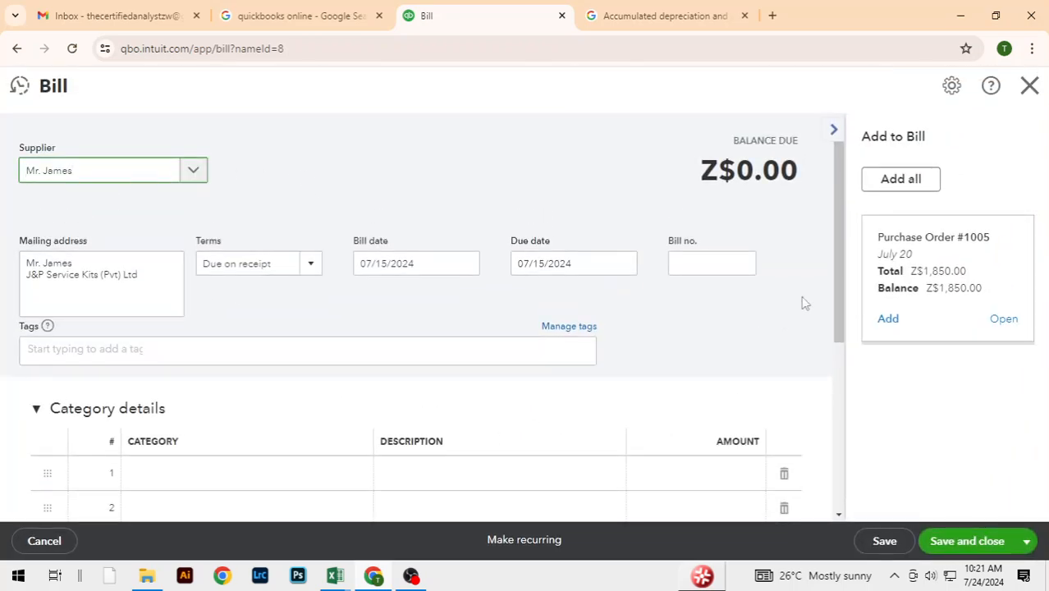
- Add the open purchase order to the J&P Service Kits bill, set the bill date to 07/20/2024 per the Excel sheet, and save and close it
left_click(887, 319)
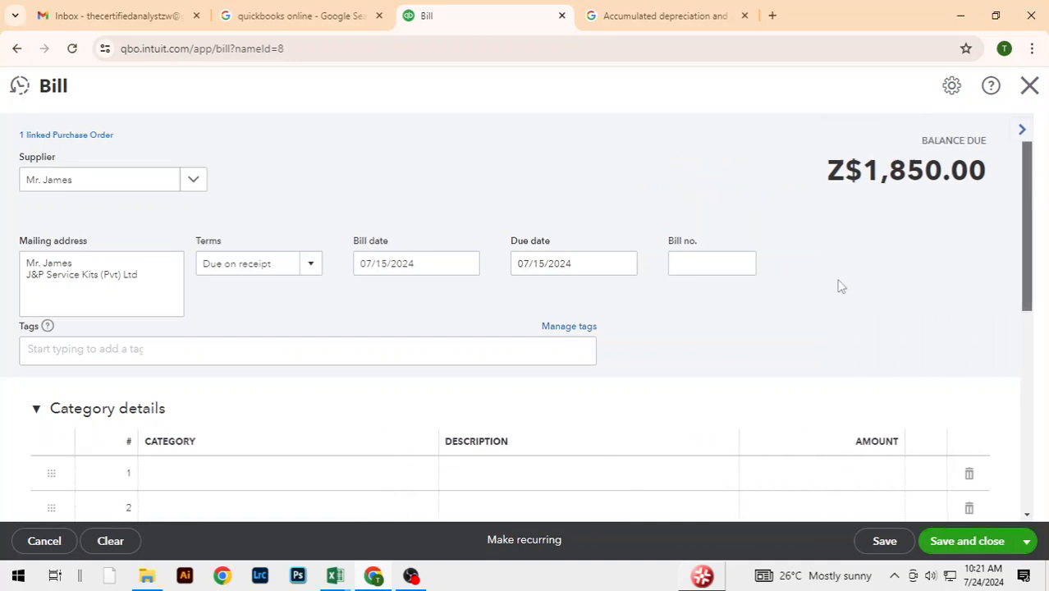
key("alt+Tab")
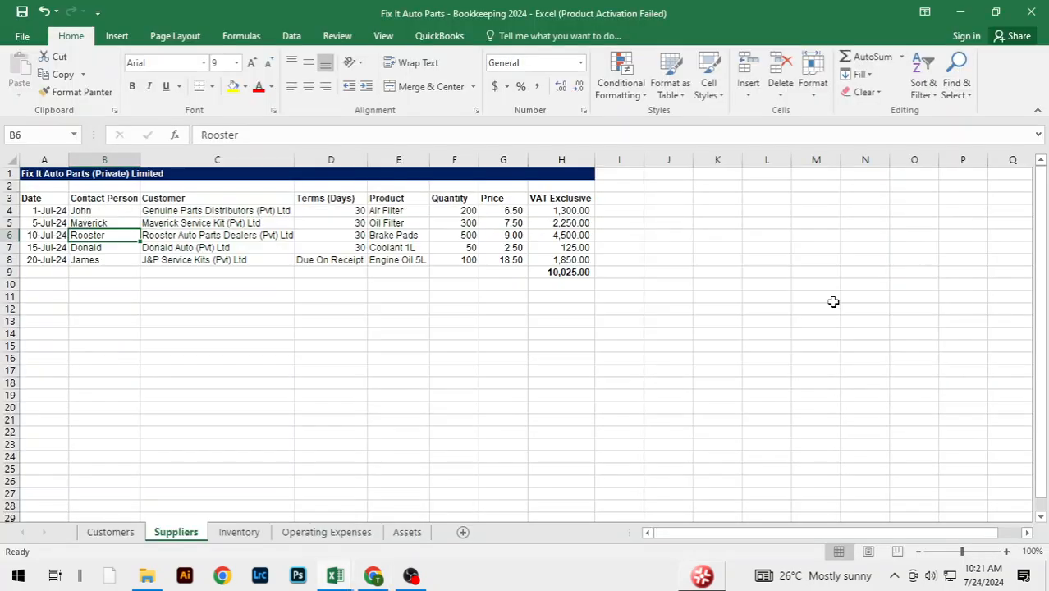
key("alt+Tab")
left_click(467, 269)
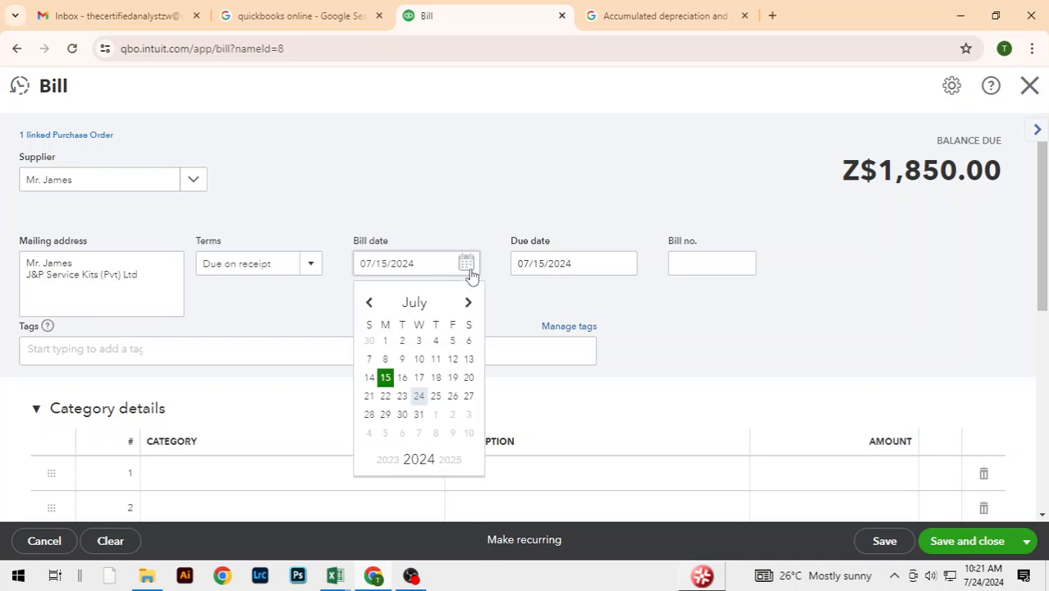
left_click(471, 380)
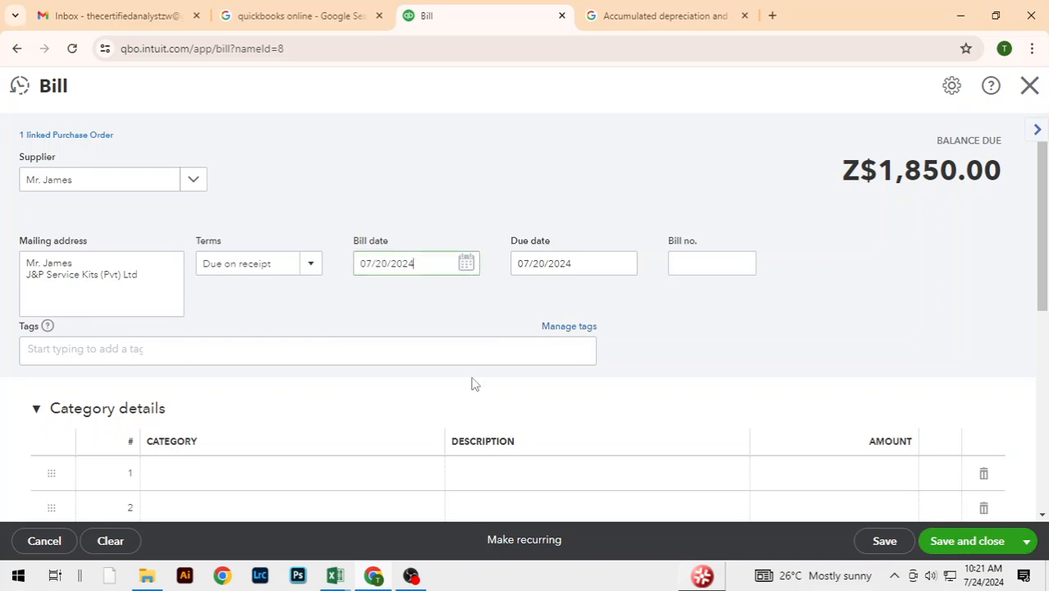
left_click(965, 545)
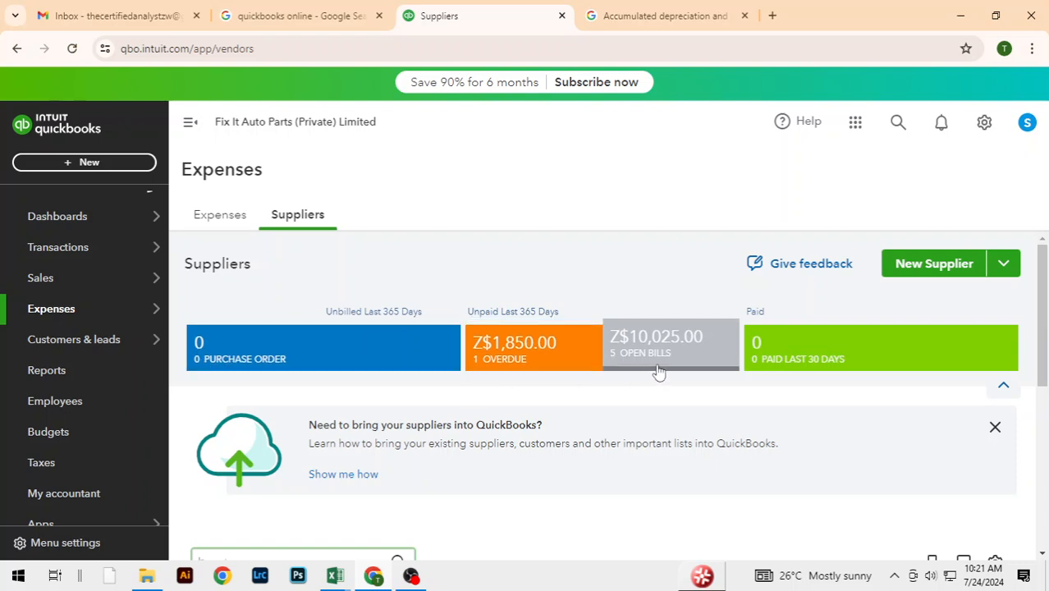
- Filter the suppliers by overdue bills, open the J&P Service Kits overdue bill entry, and examine the supplier's transaction list across all columns
left_click(540, 355)
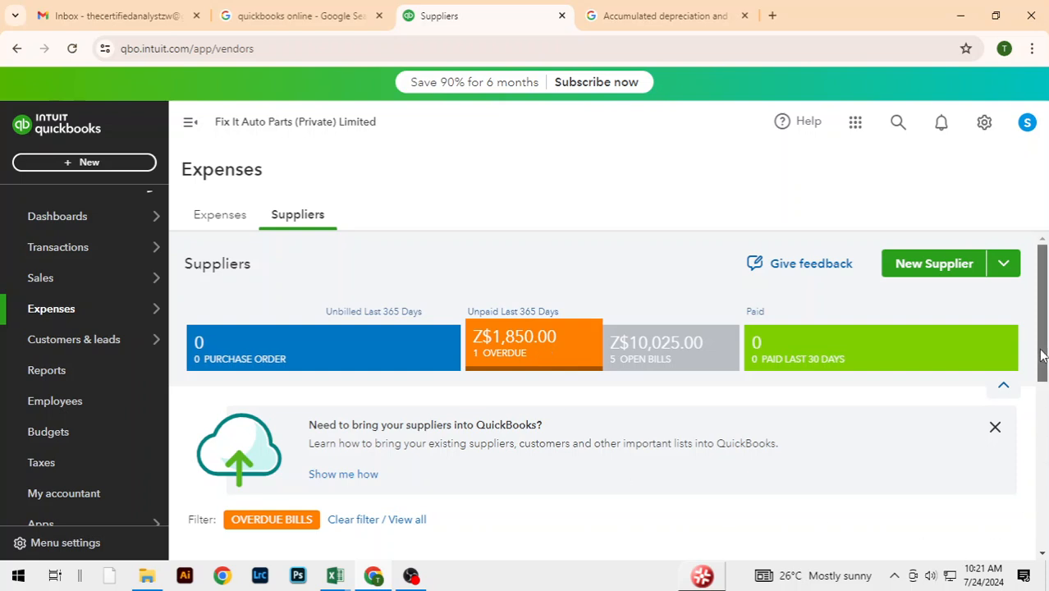
left_click_drag(1042, 356, 1045, 476)
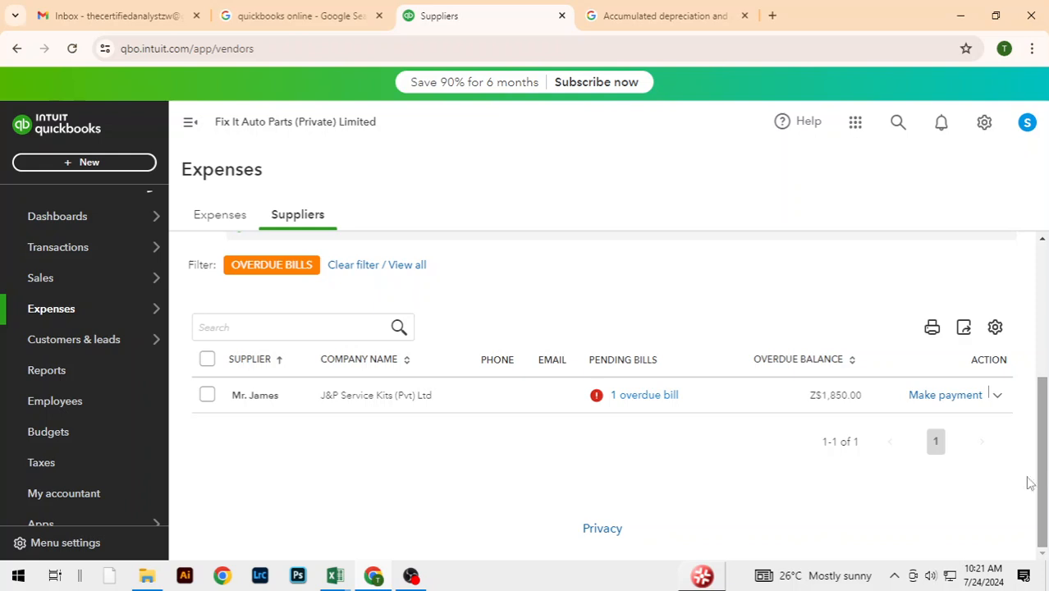
left_click(647, 402)
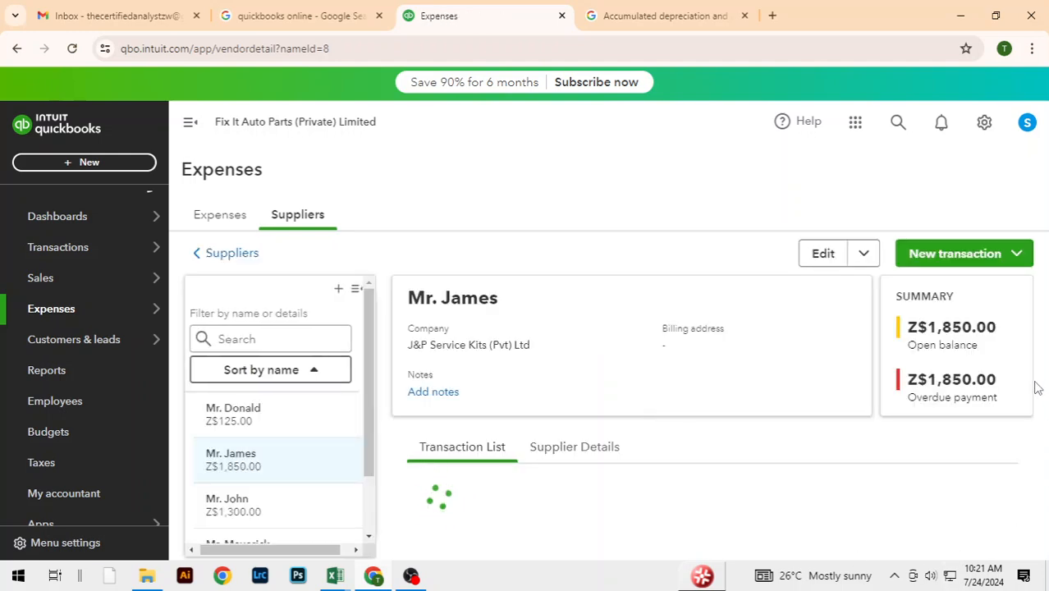
left_click_drag(1036, 387, 1029, 467)
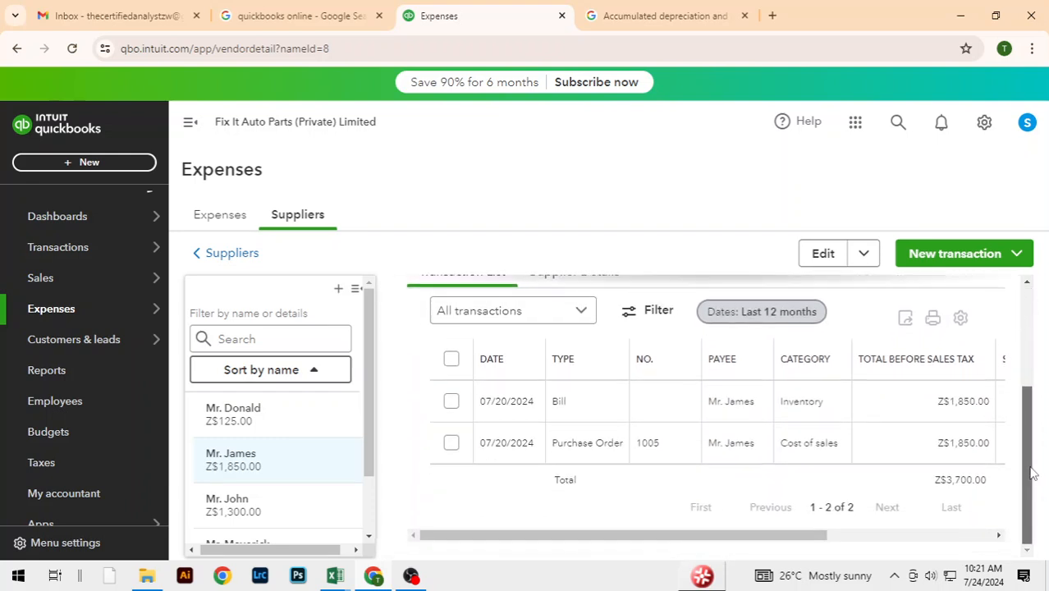
left_click_drag(708, 538, 679, 539)
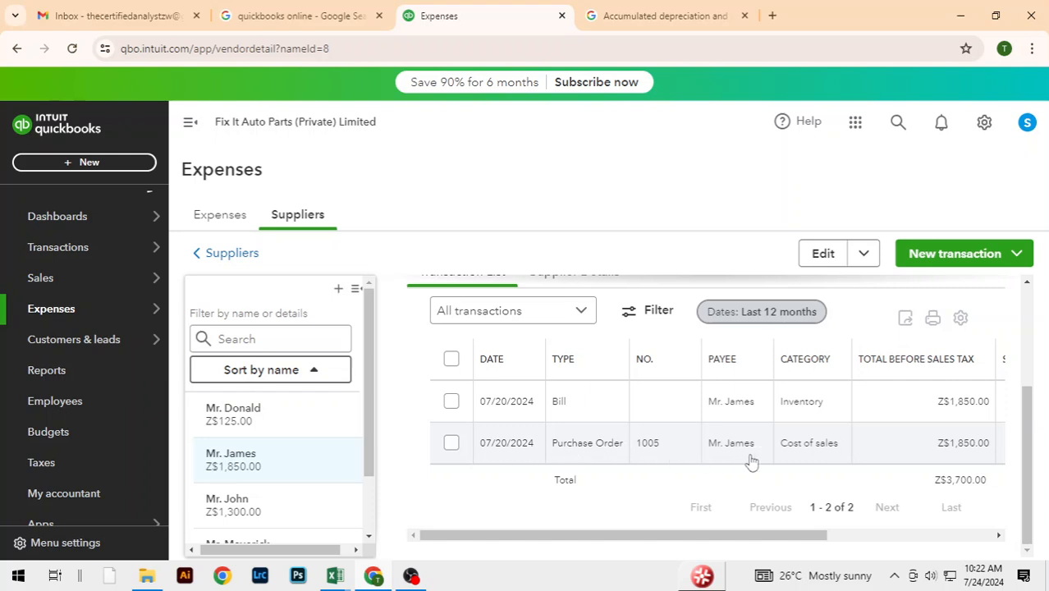
left_click_drag(701, 541, 911, 539)
left_click_drag(825, 535, 641, 531)
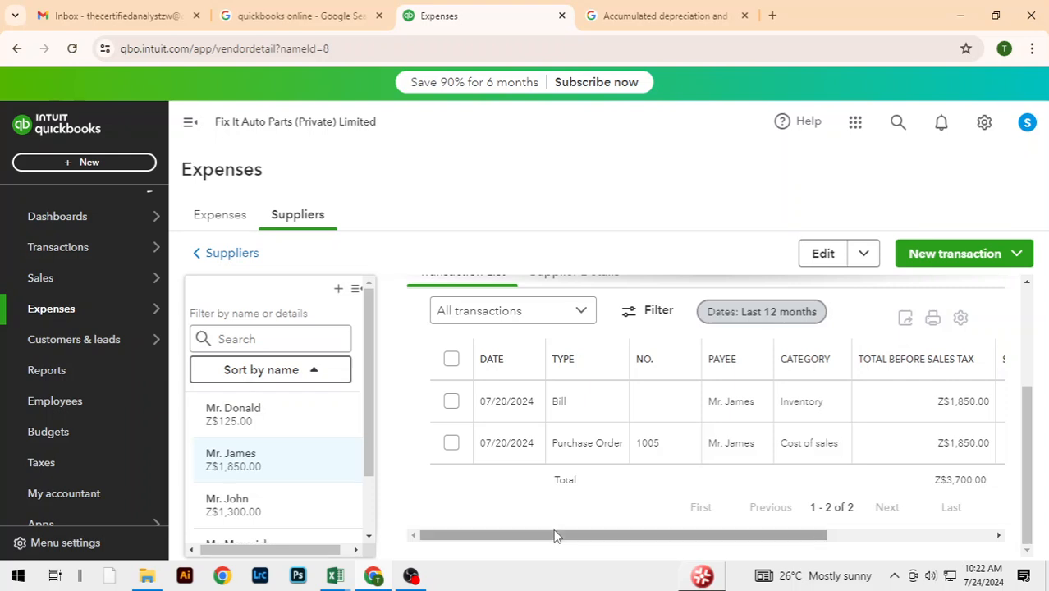
left_click_drag(555, 539, 790, 561)
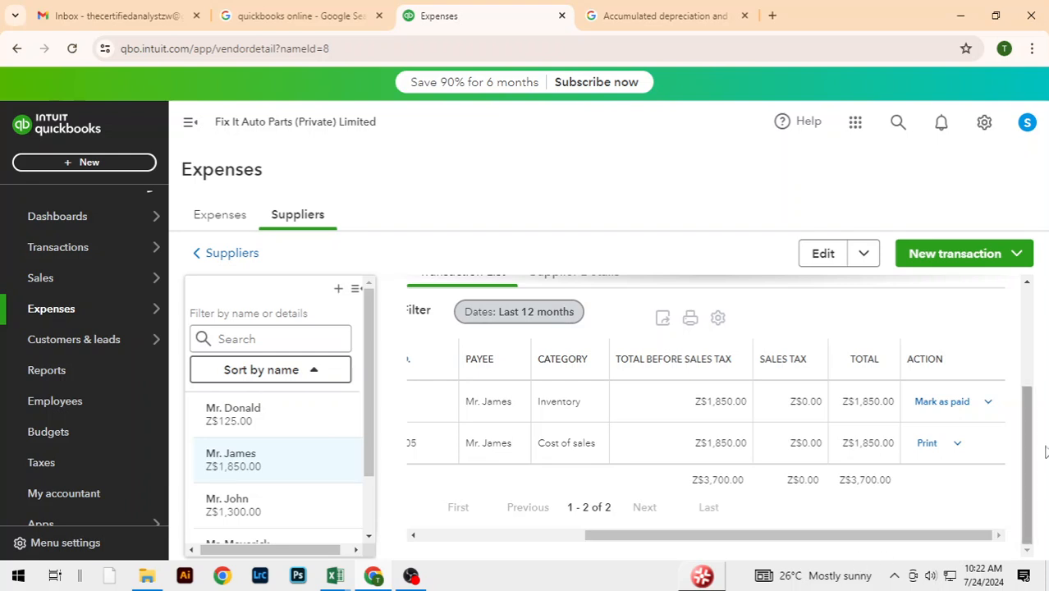
- Return to the full supplier list and compare the open balances with the Excel Suppliers sheet, checking the J&P Service Kits date and terms
mouse_move(174, 223)
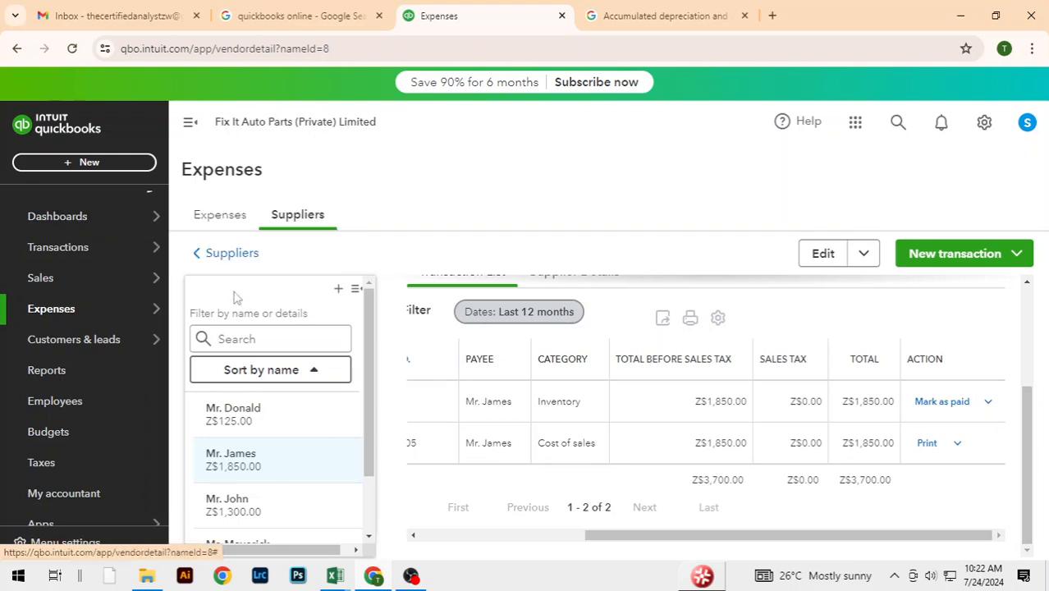
left_click(234, 256)
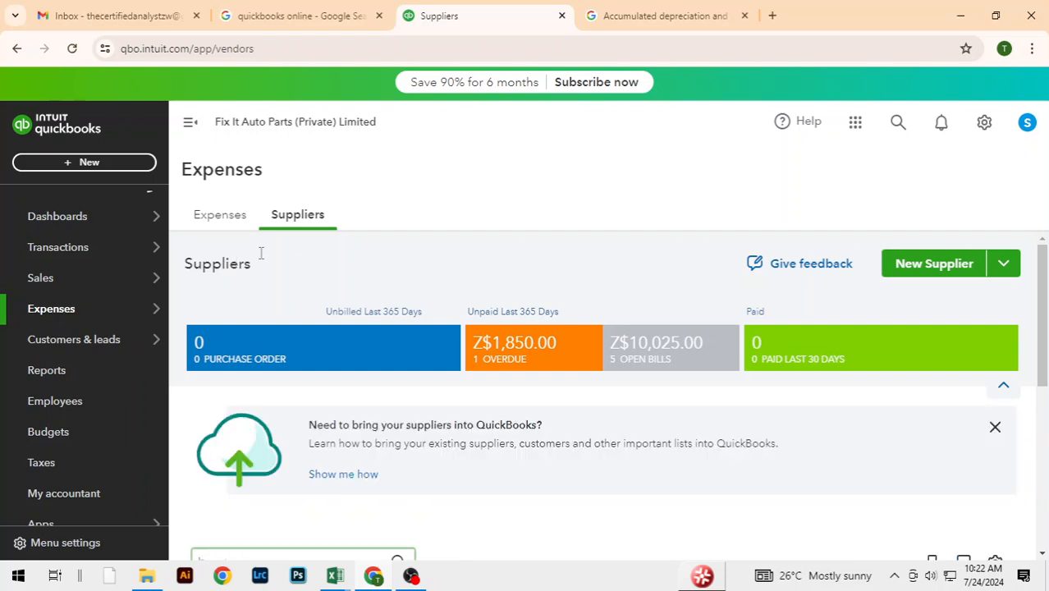
left_click_drag(1035, 325, 1036, 442)
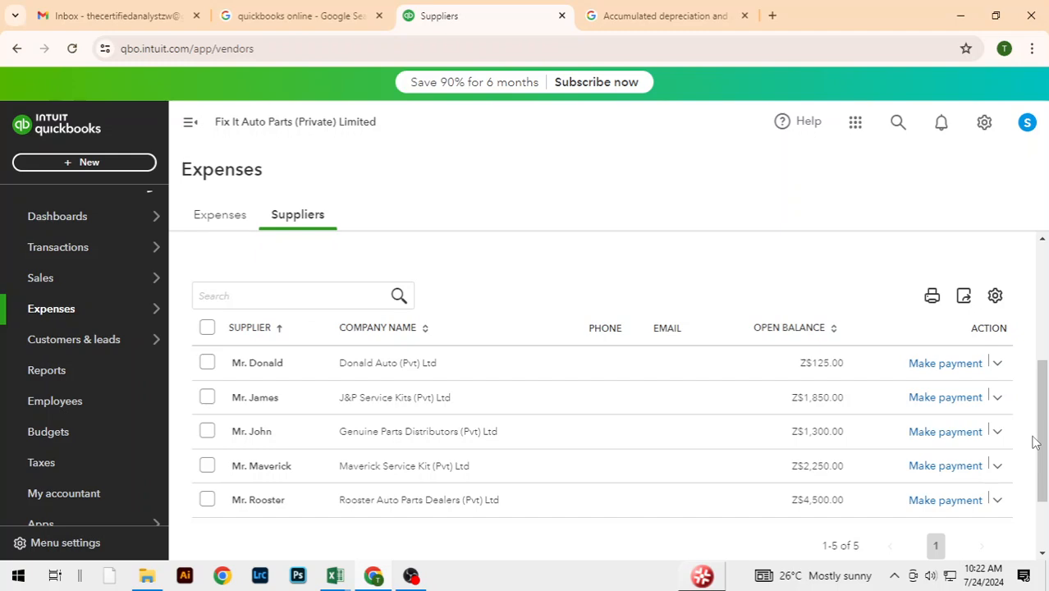
key("alt+Tab")
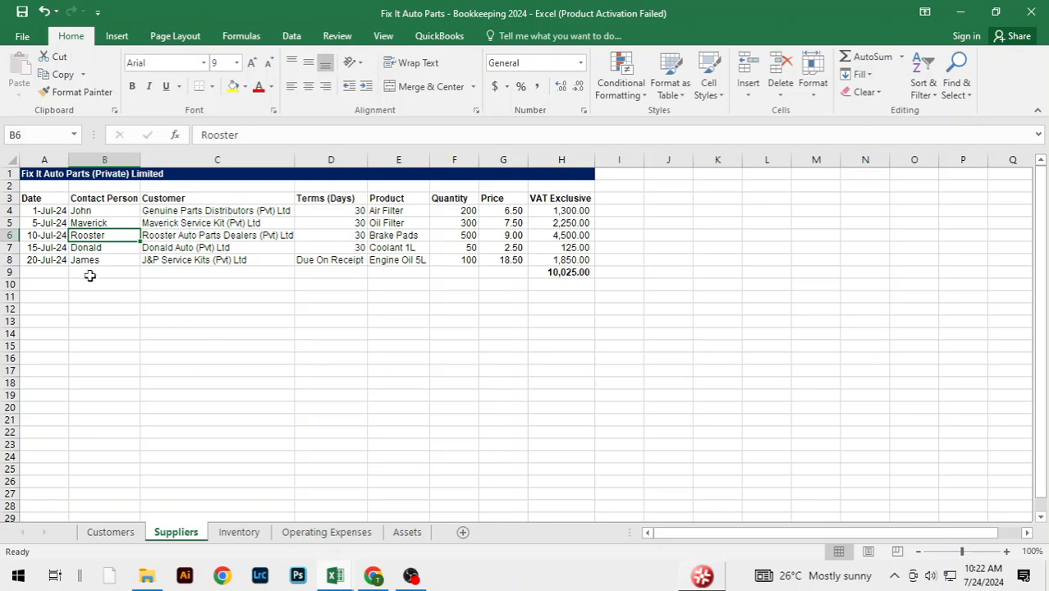
left_click(58, 259)
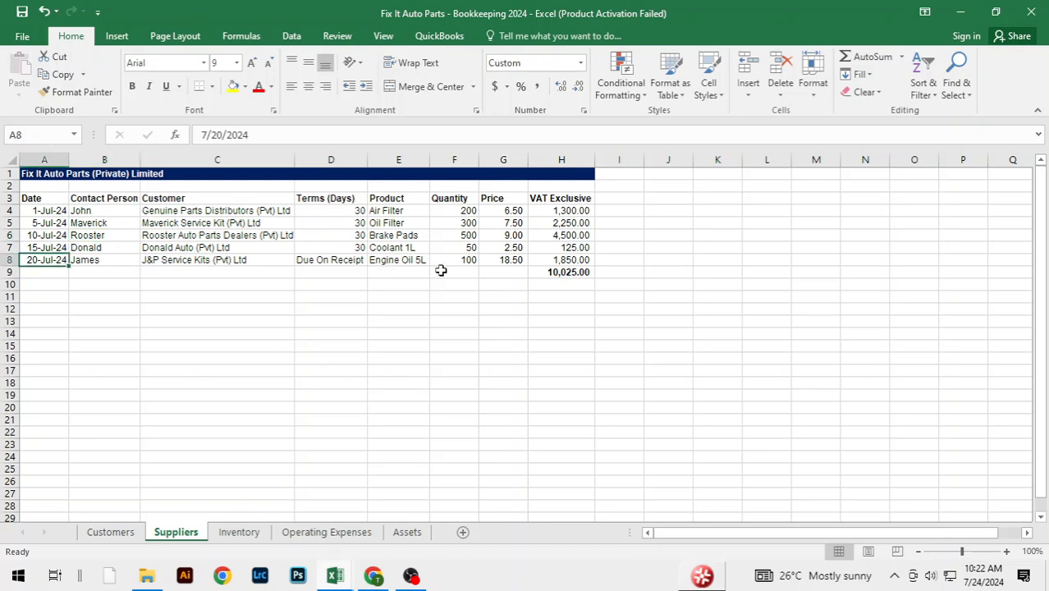
key("alt+Tab")
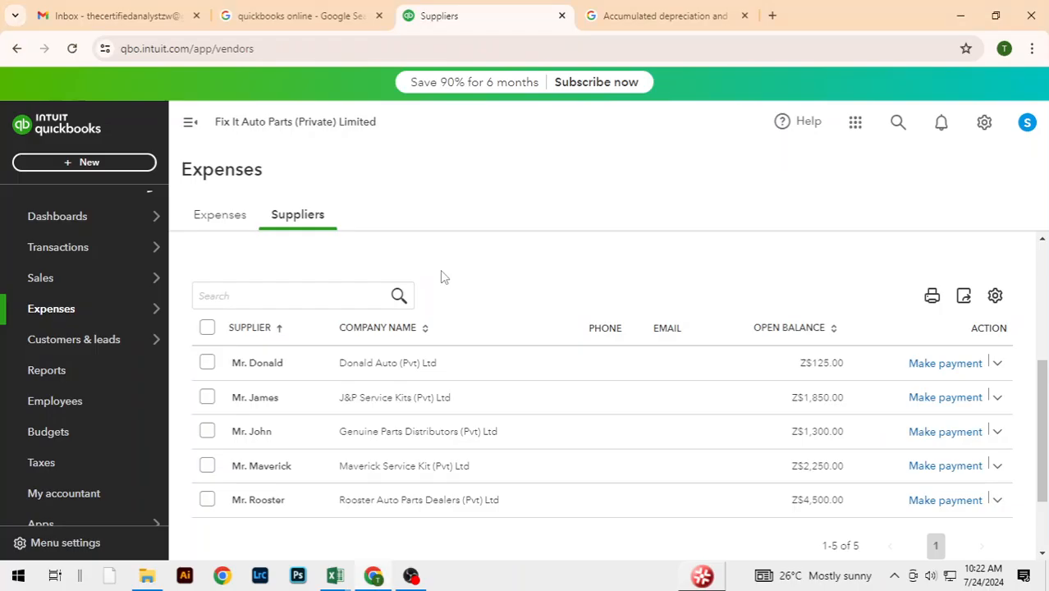
key("alt+Tab")
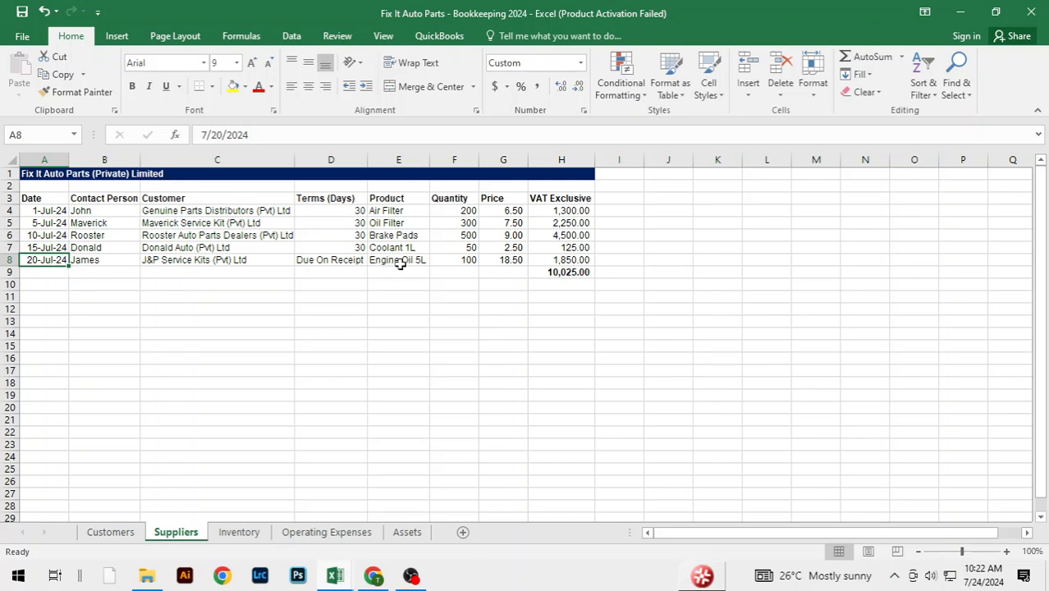
left_click(207, 261)
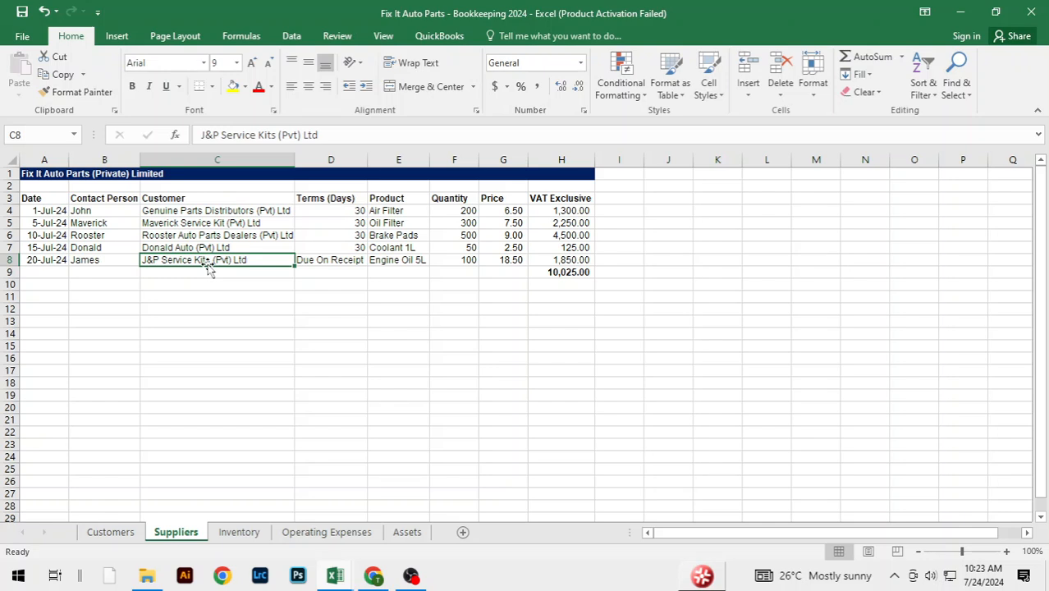
left_click(302, 260)
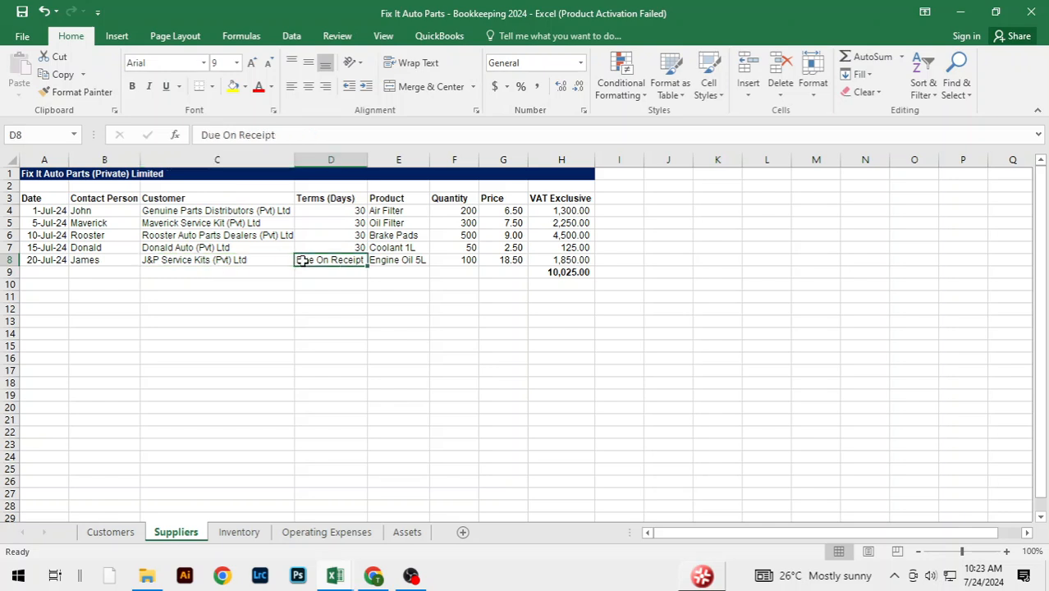